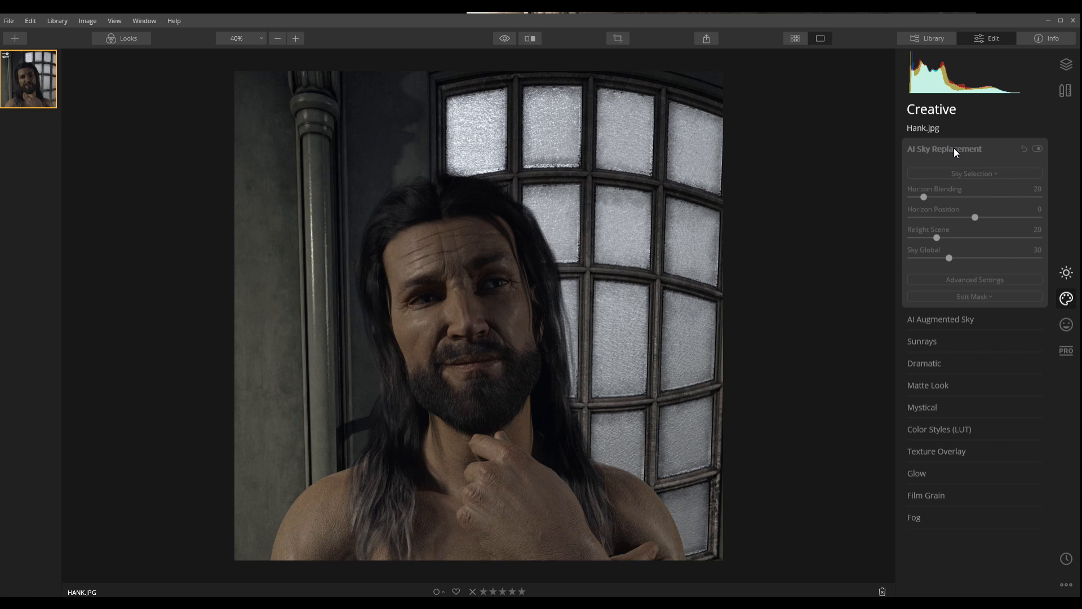
- Examine the available settings of the AI Sky Replacement and AI Augmented Sky effects
left_click(946, 147)
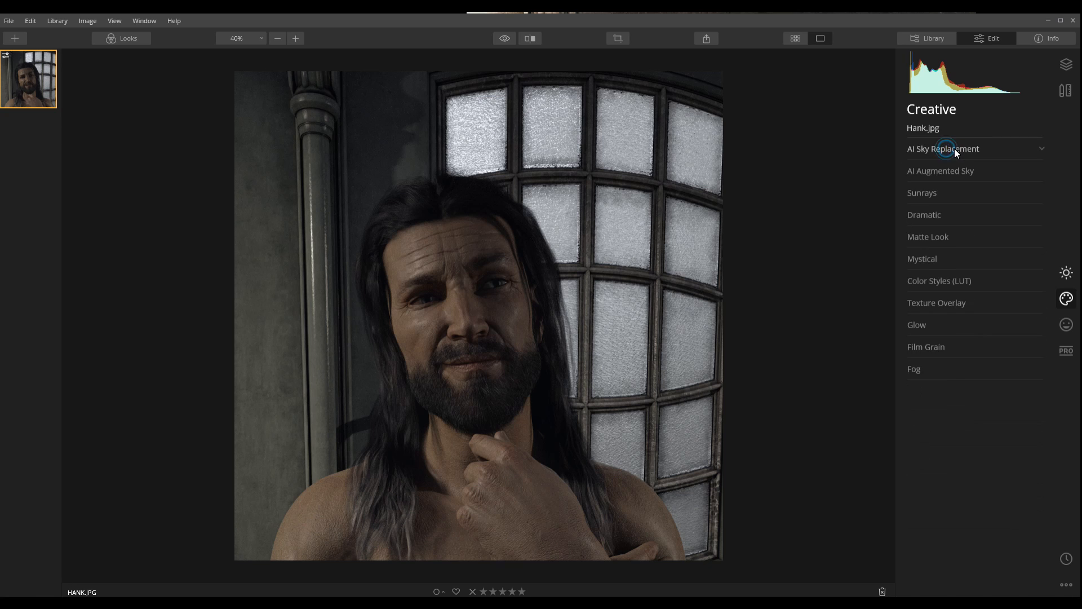
left_click(968, 148)
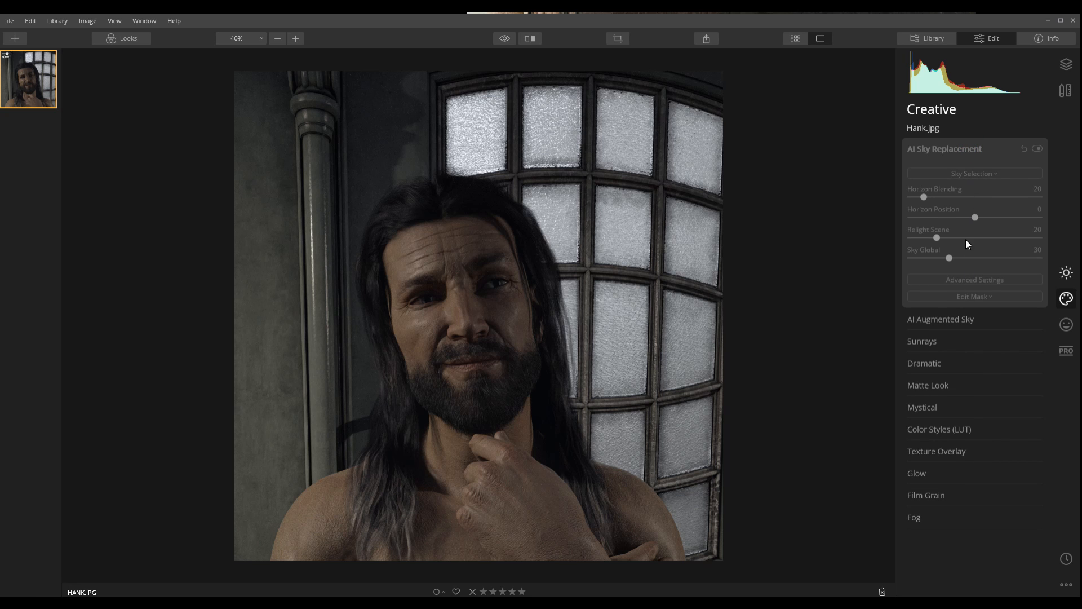
left_click(946, 149)
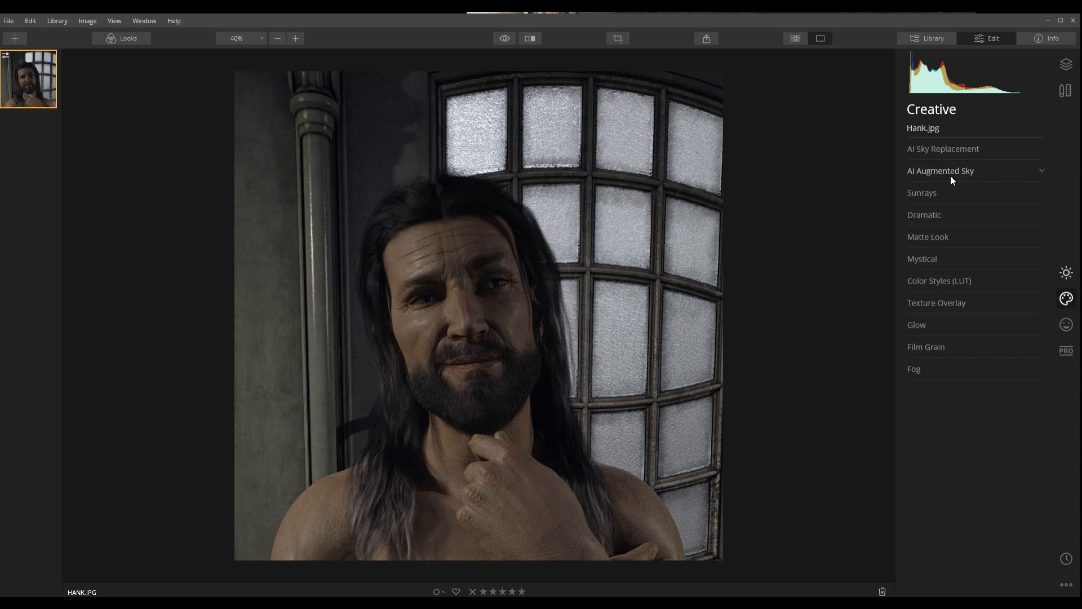
left_click(950, 171)
left_click(950, 171)
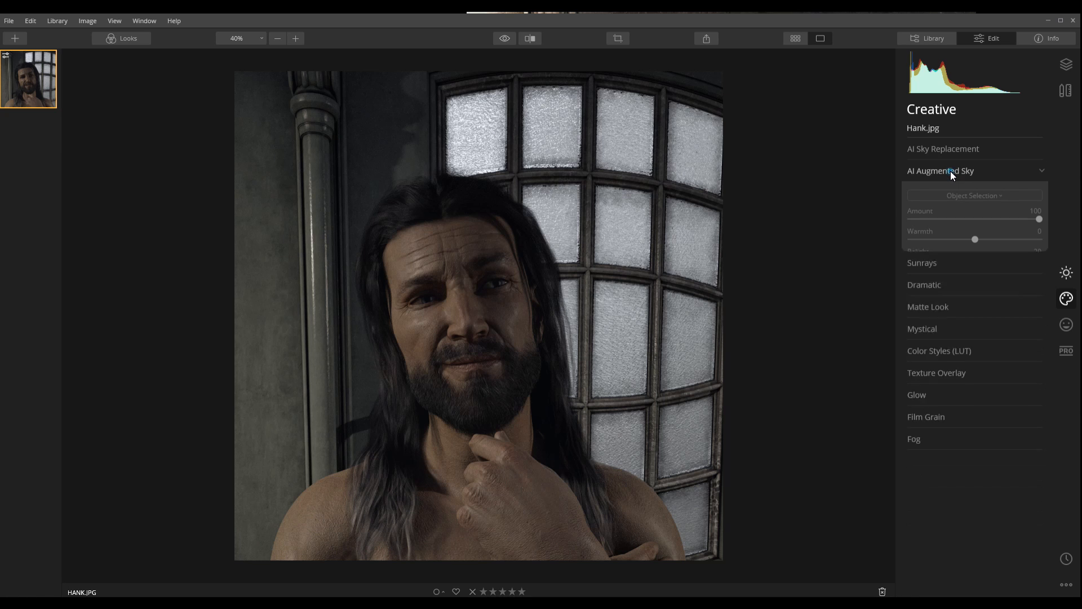
- Try Sunrays with the sun center beside the column in the photo, amount 56, overall look 65 and sunrays length 78
left_click(938, 194)
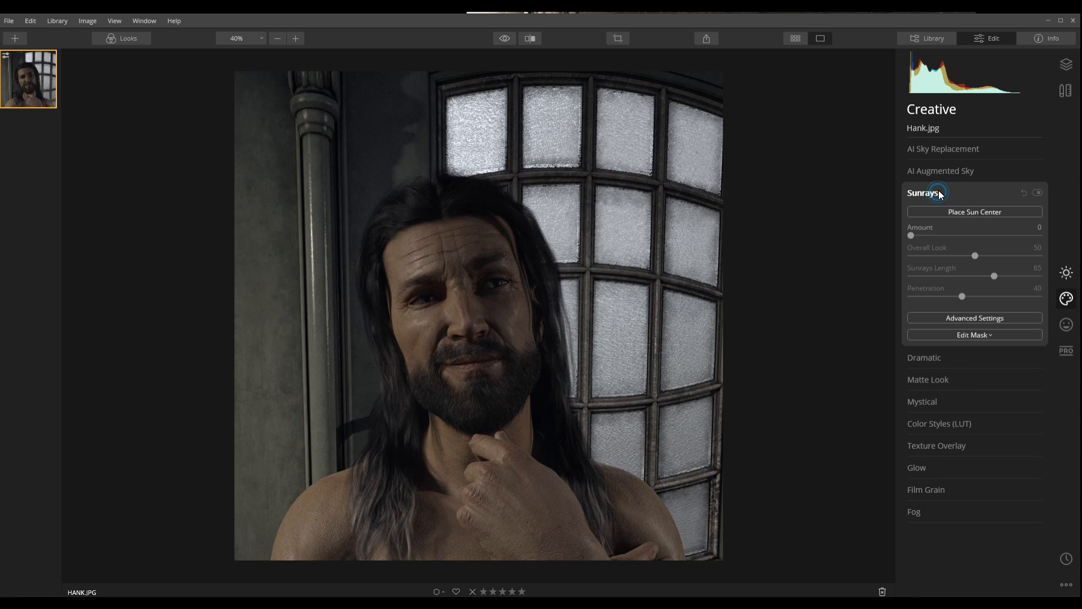
left_click(961, 213)
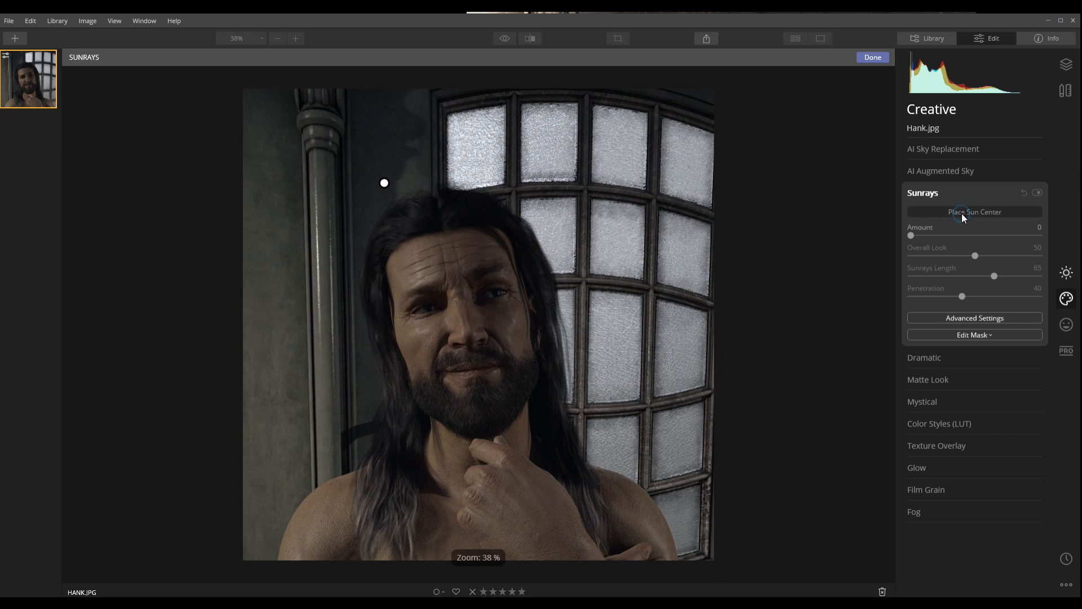
left_click_drag(378, 180, 294, 130)
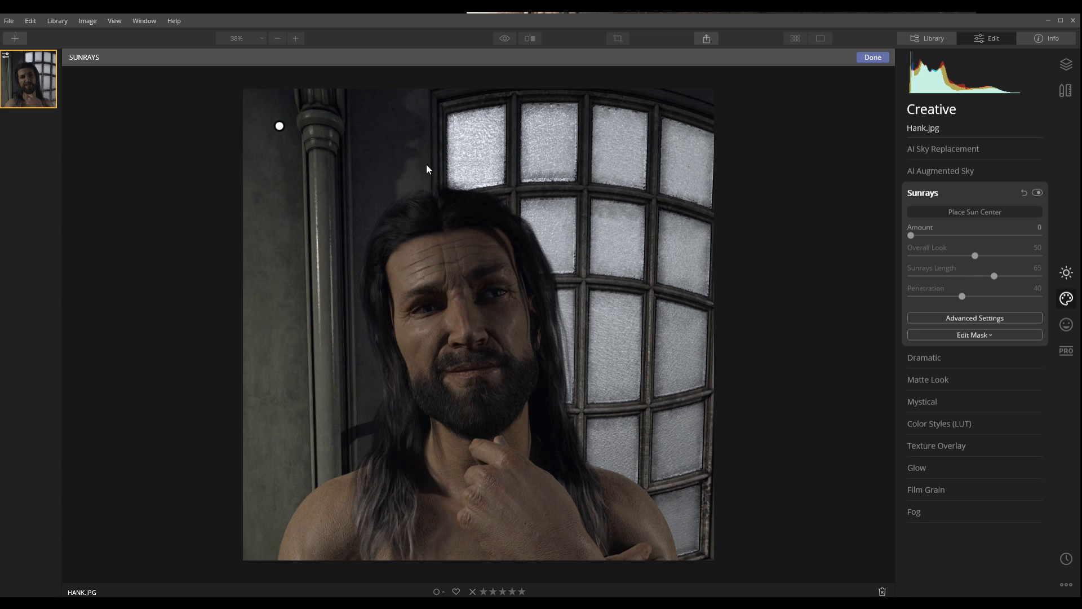
left_click_drag(911, 235, 961, 236)
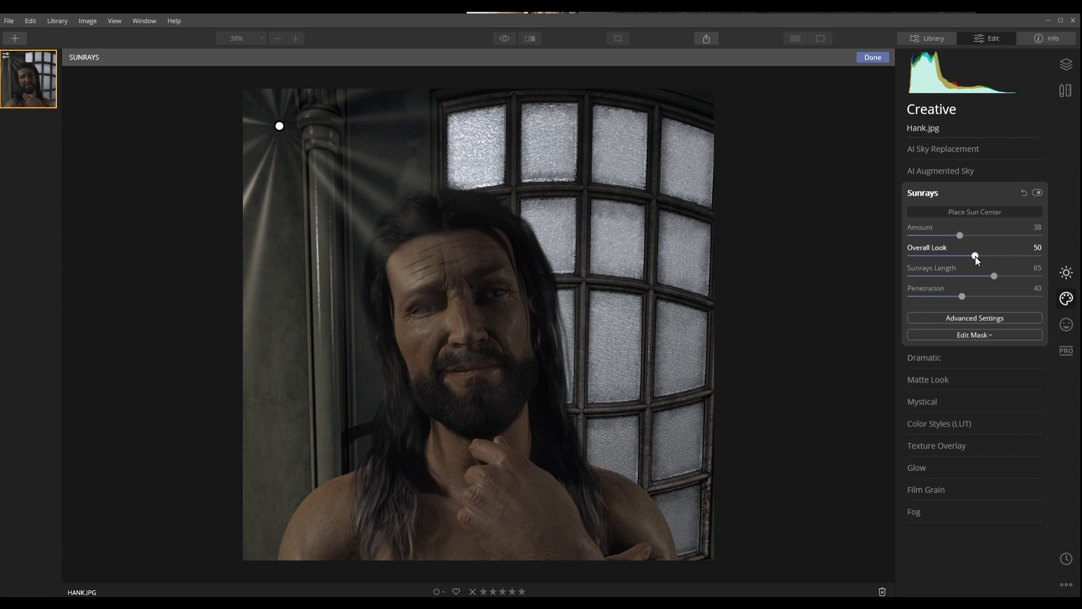
left_click_drag(993, 276, 979, 237)
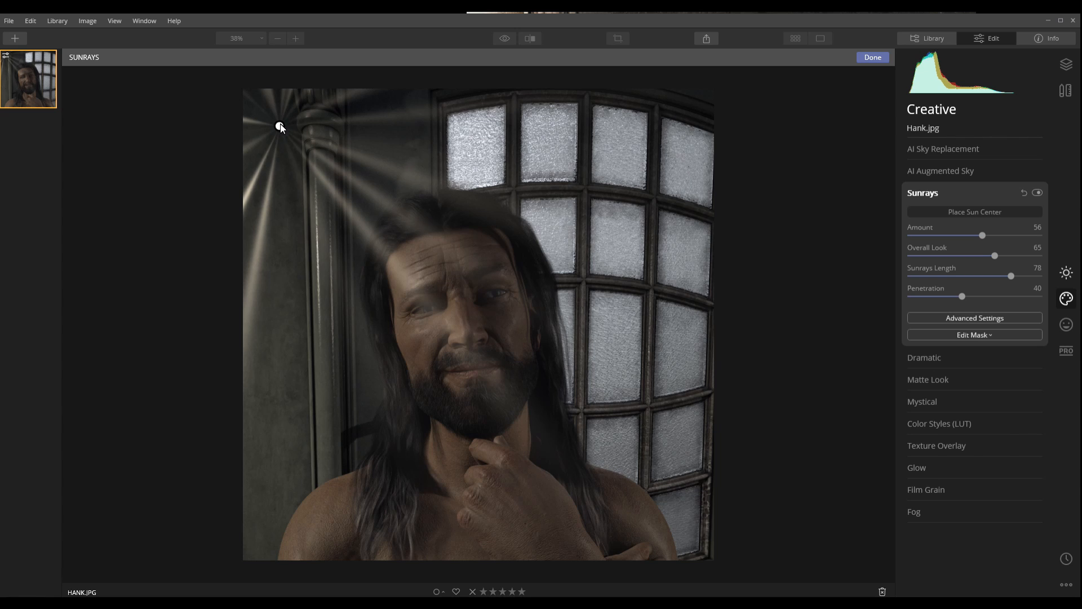
- Move the sun center to the photo's upper-left corner and set the Sunrays amount to 32
left_click_drag(282, 126, 250, 98)
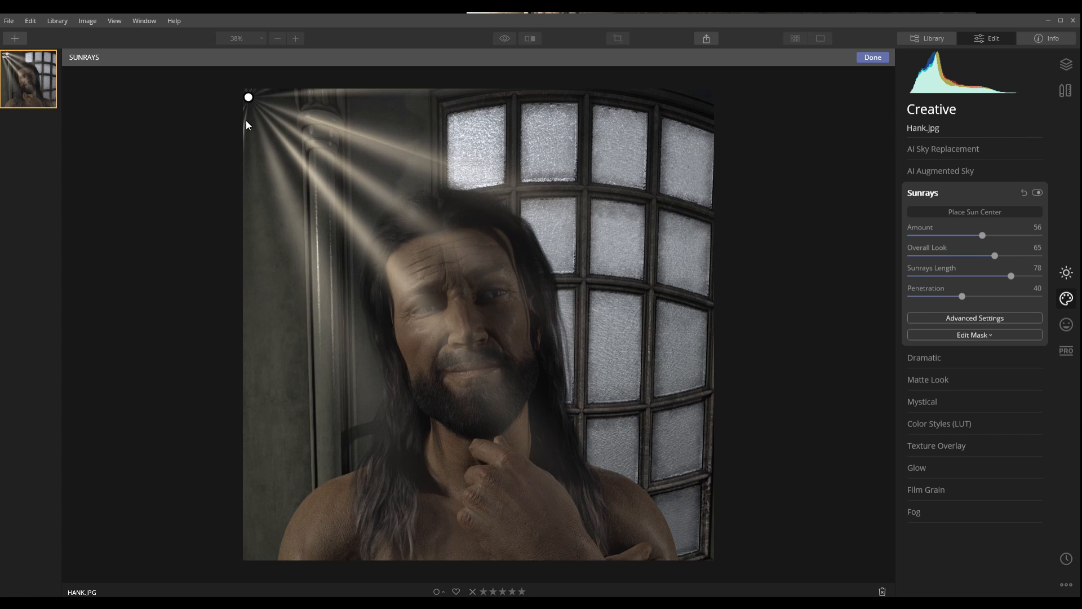
left_click_drag(248, 99, 267, 119)
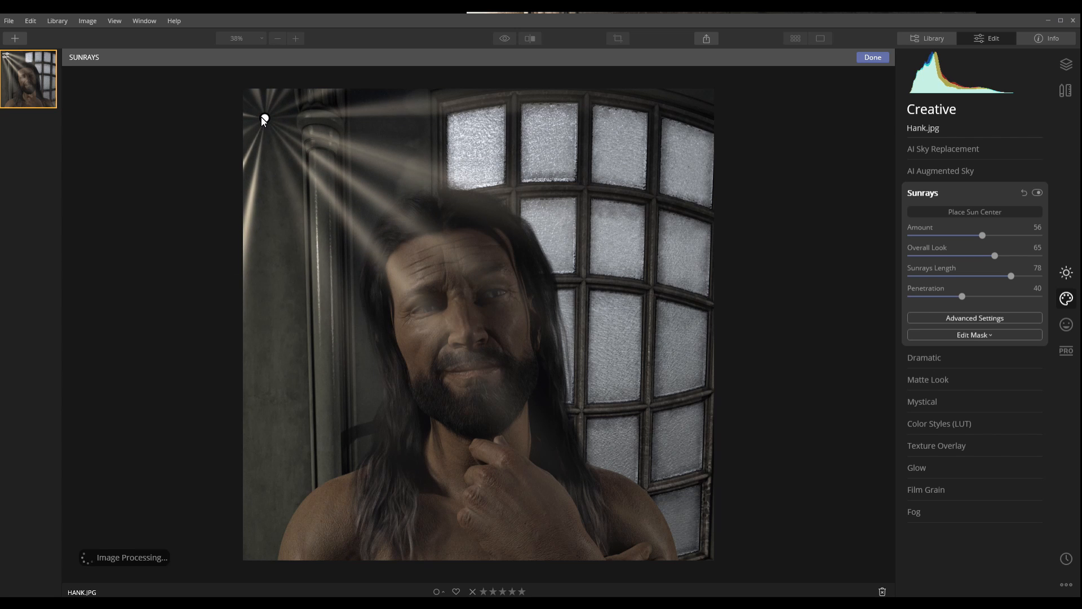
left_click_drag(263, 116, 243, 89)
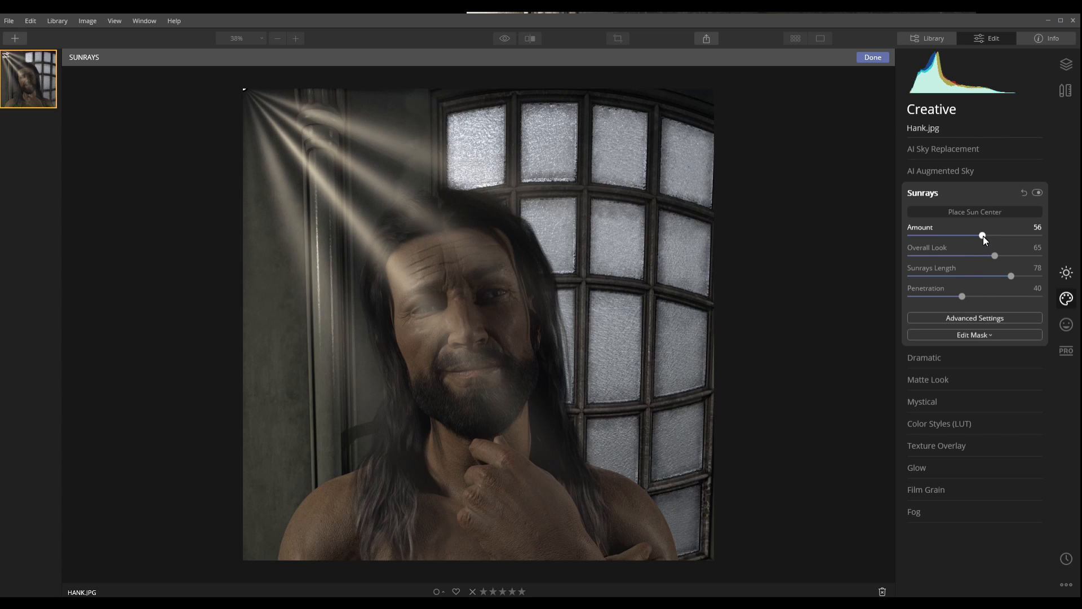
left_click_drag(978, 237, 952, 237)
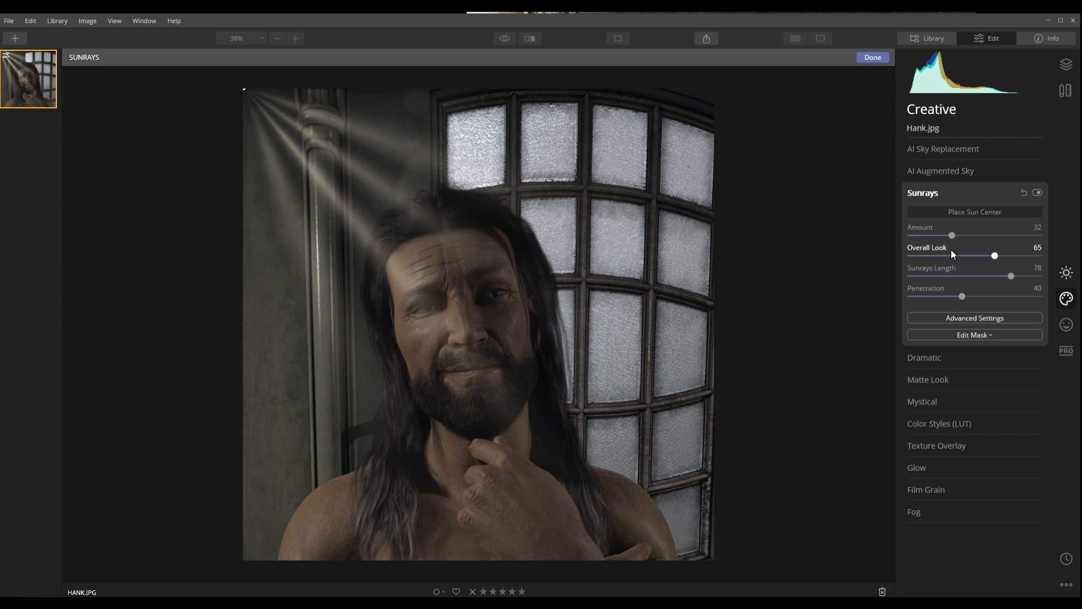
- Compare the photo with and without Sunrays, and reset the Sunrays effect
left_click(1037, 193)
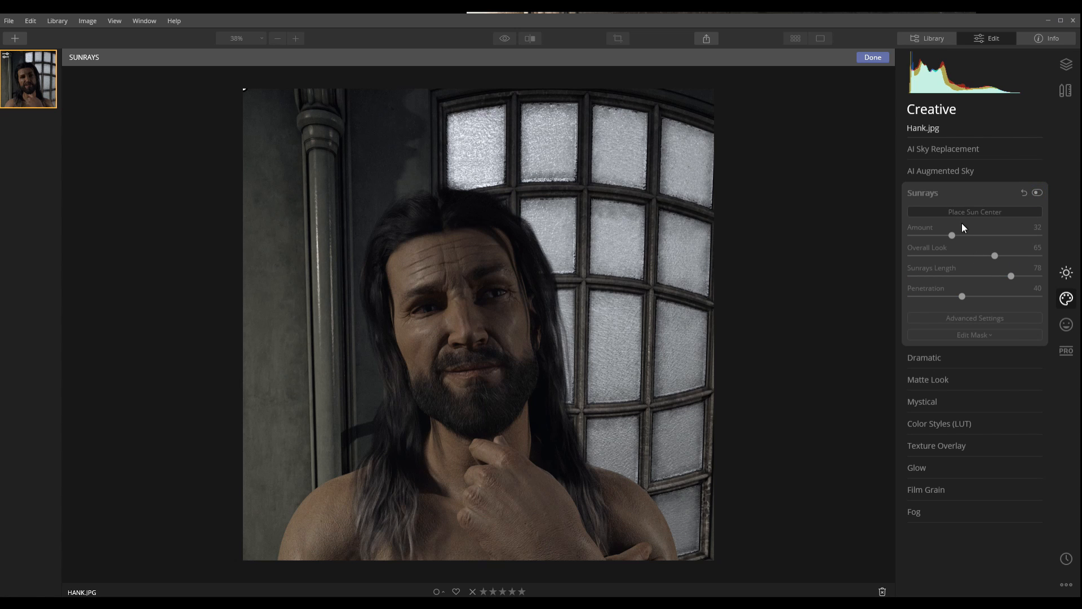
left_click(1037, 194)
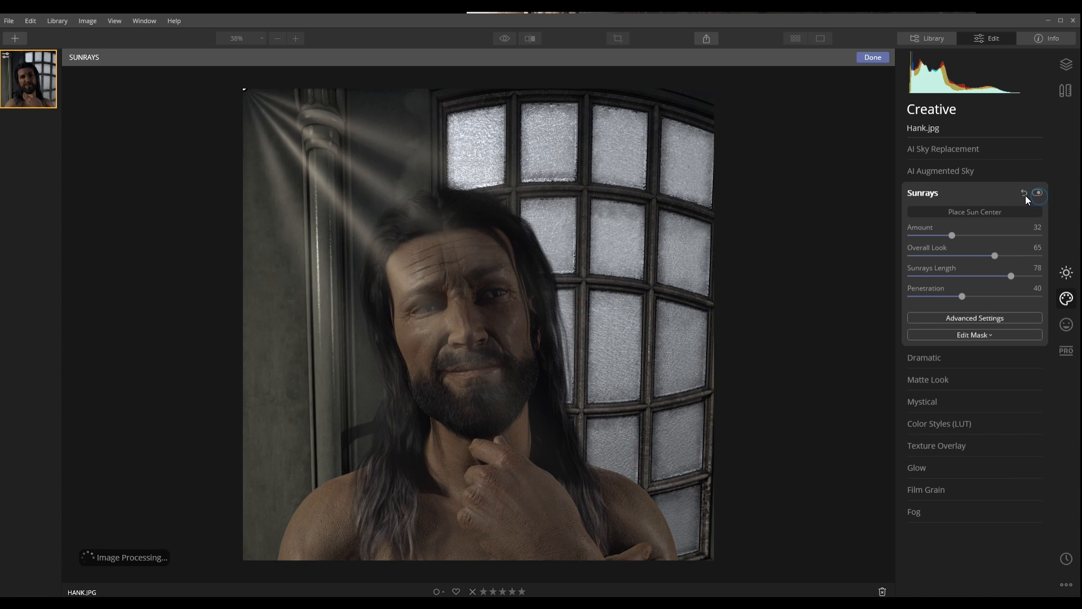
left_click(1025, 194)
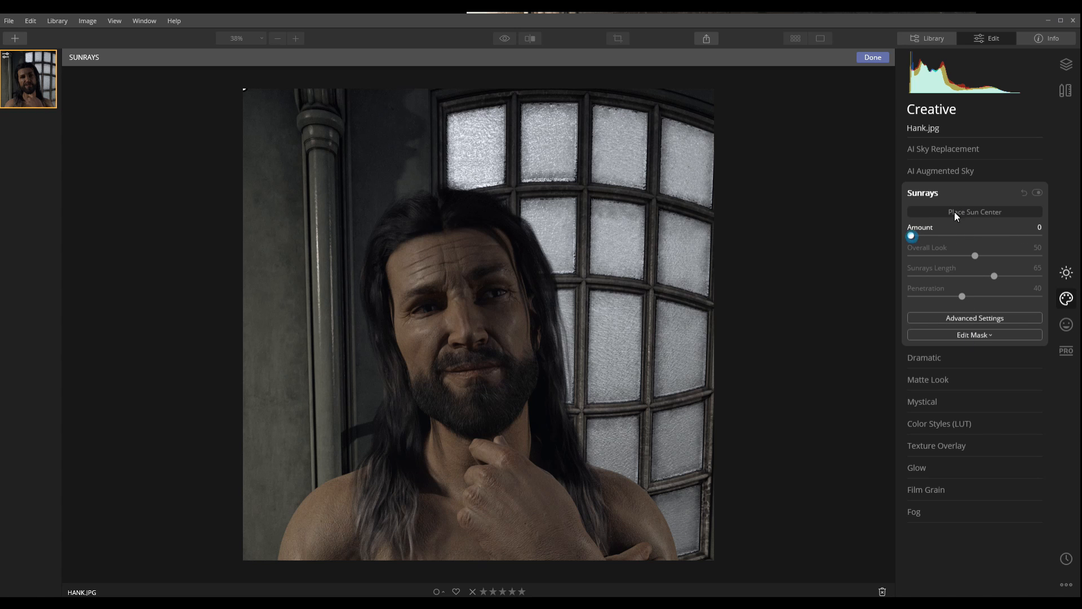
left_click(981, 192)
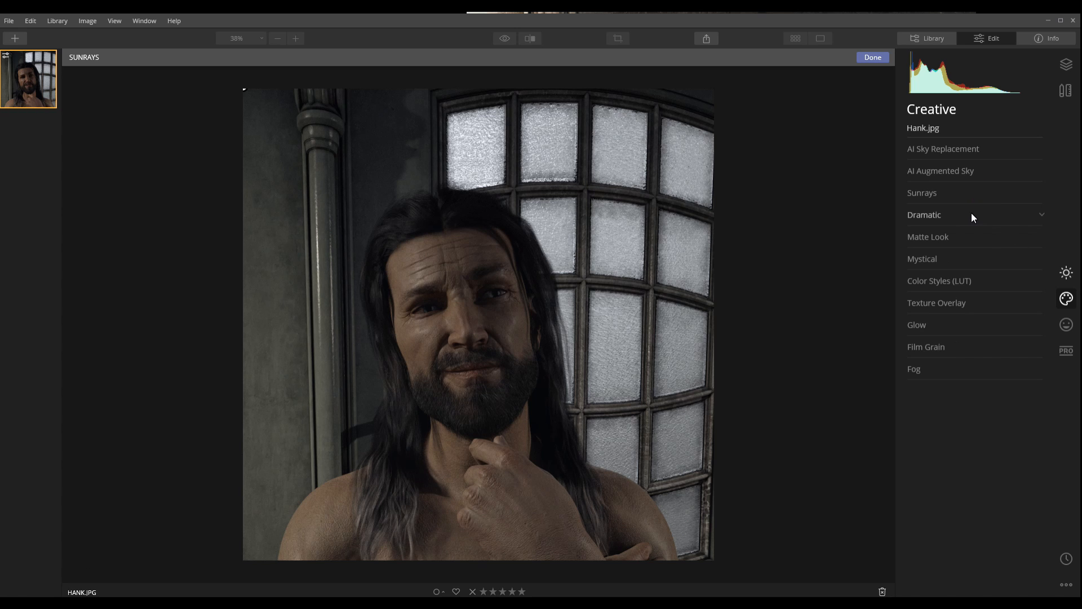
left_click(956, 197)
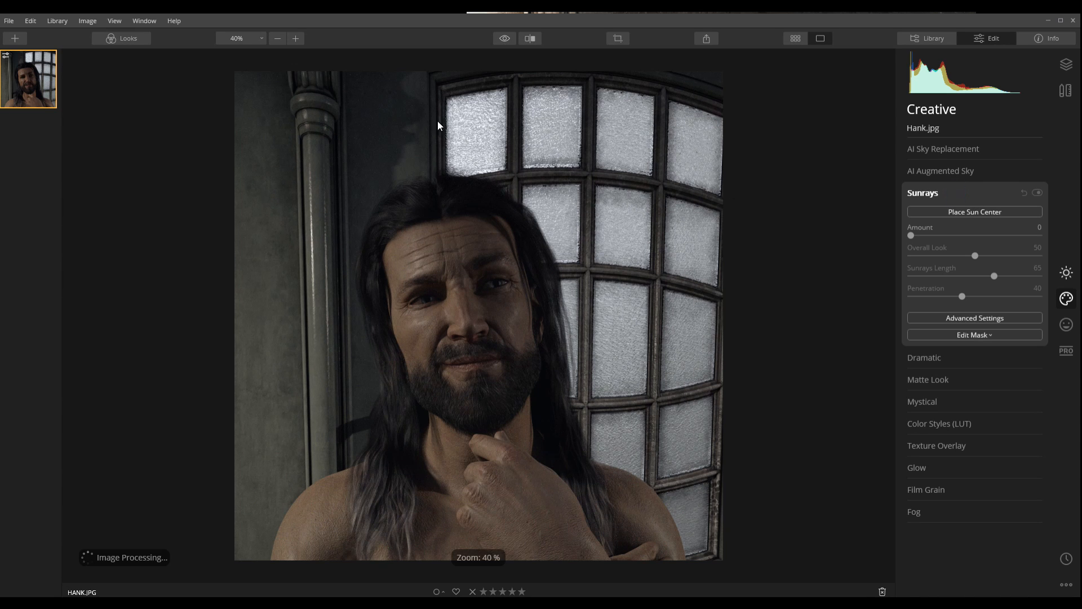
left_click(949, 201)
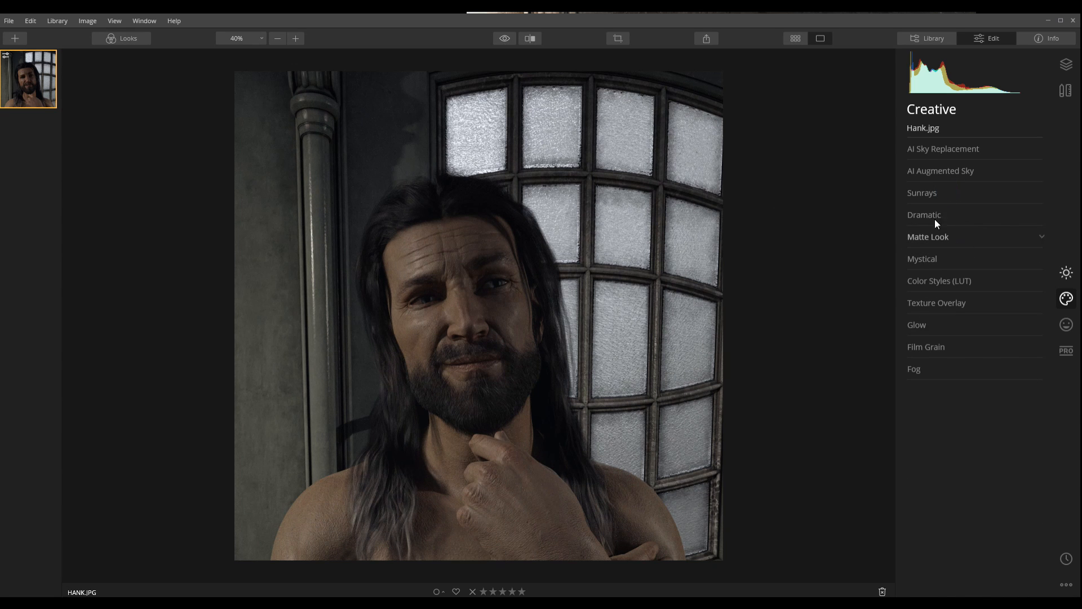
- Try the Dramatic effect at an amount of 40, and return its amount to 0
left_click(946, 217)
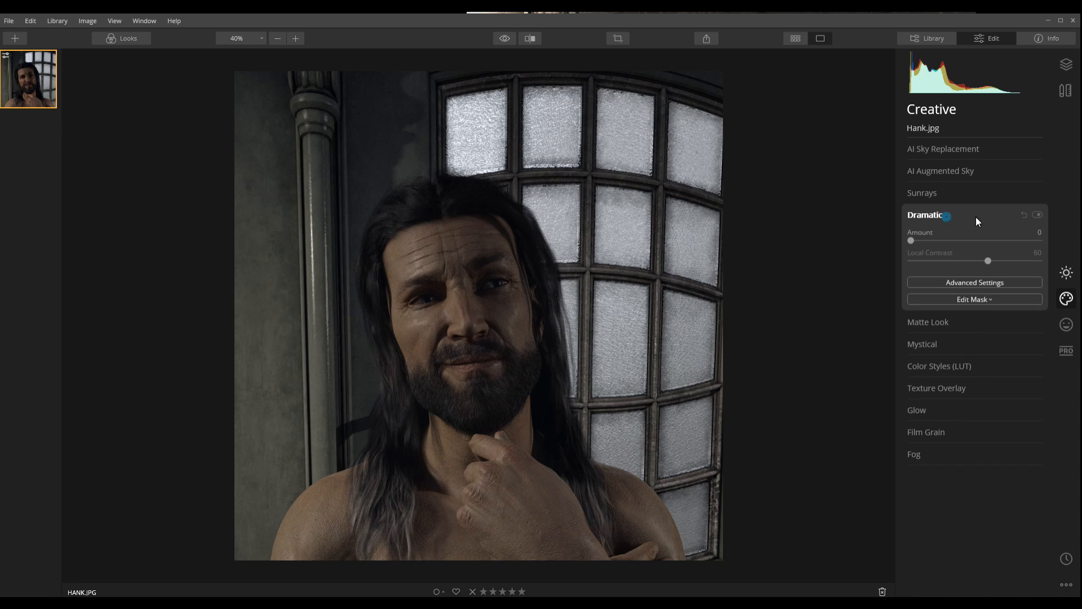
left_click_drag(913, 240, 964, 242)
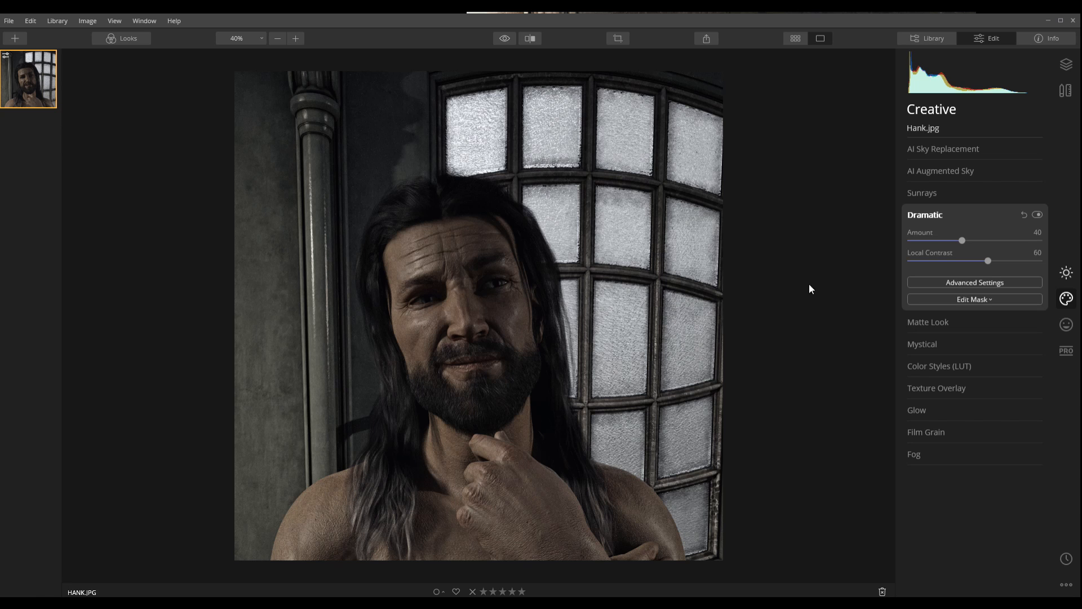
left_click_drag(987, 245, 904, 239)
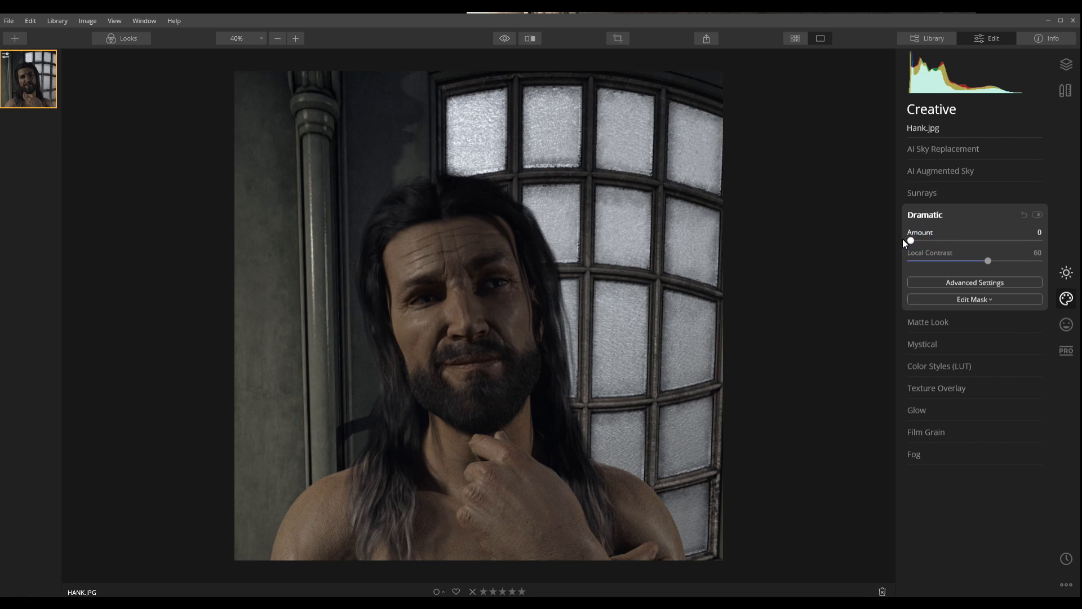
left_click(927, 214)
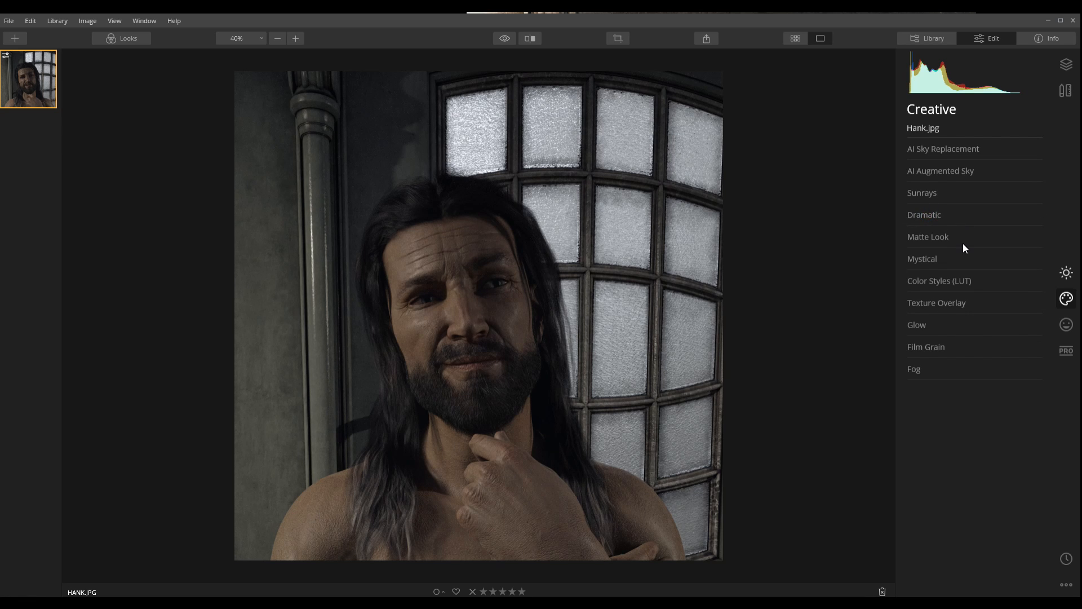
- Try Matte Look with an amount of 43 and a fade of 12, and return its amount to 0
left_click(939, 240)
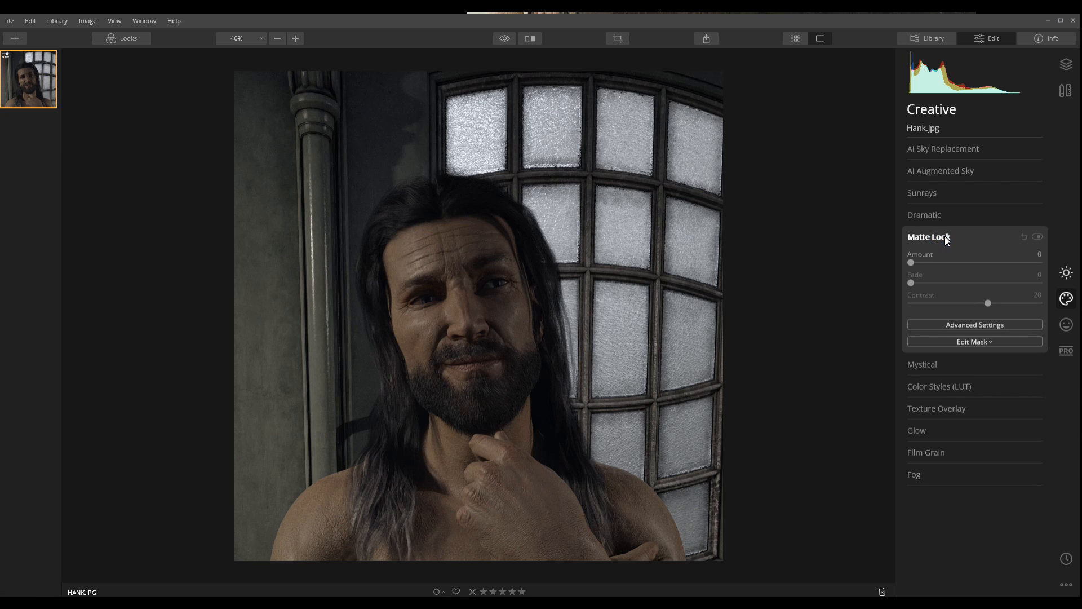
left_click(944, 236)
left_click_drag(912, 261, 966, 265)
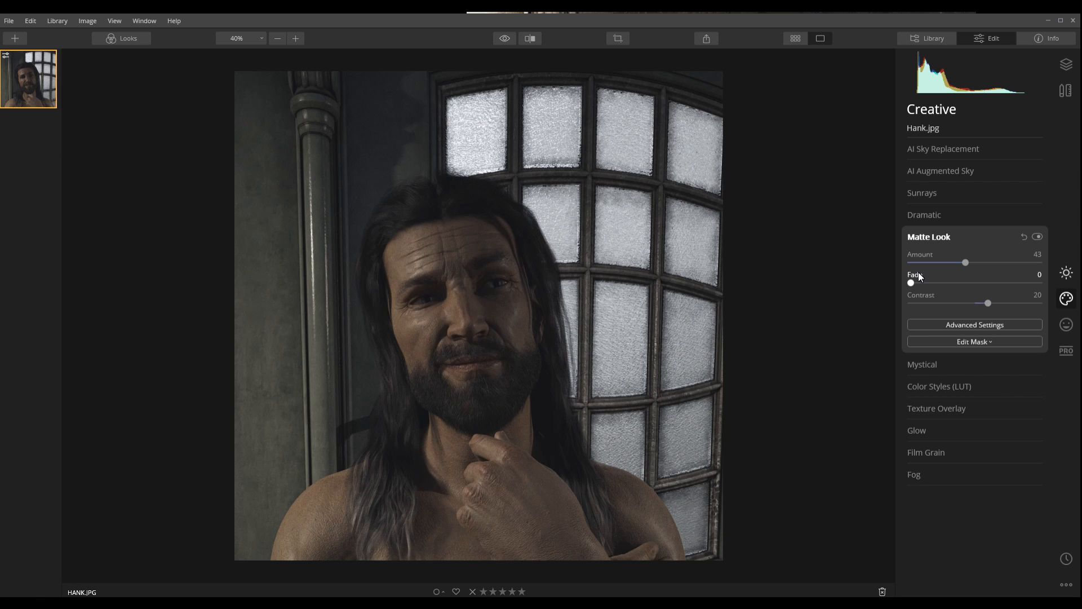
left_click_drag(911, 283, 918, 283)
left_click_drag(966, 262, 934, 263)
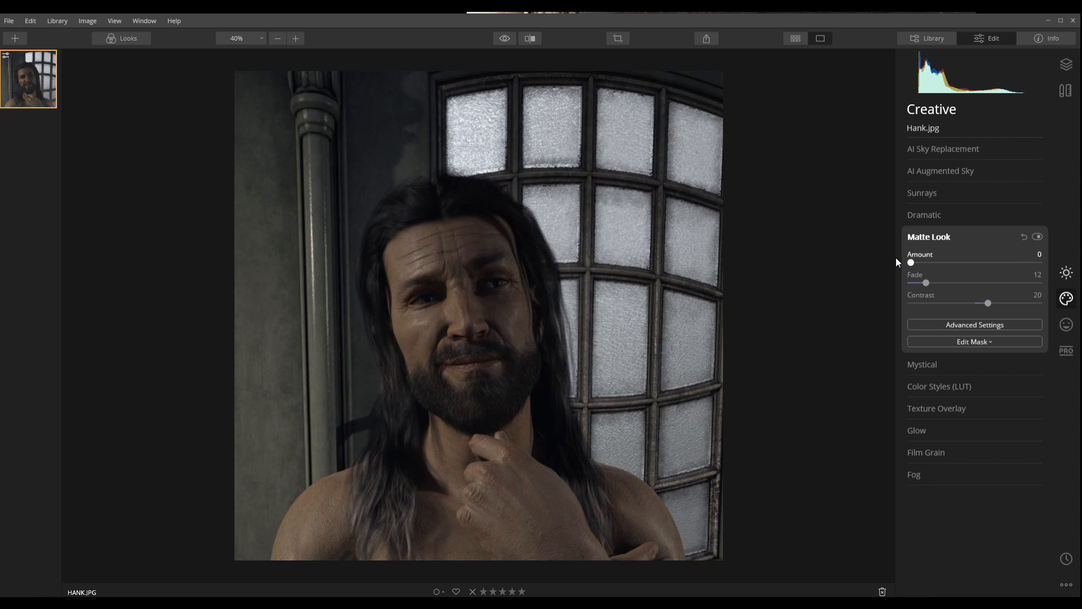
left_click(963, 235)
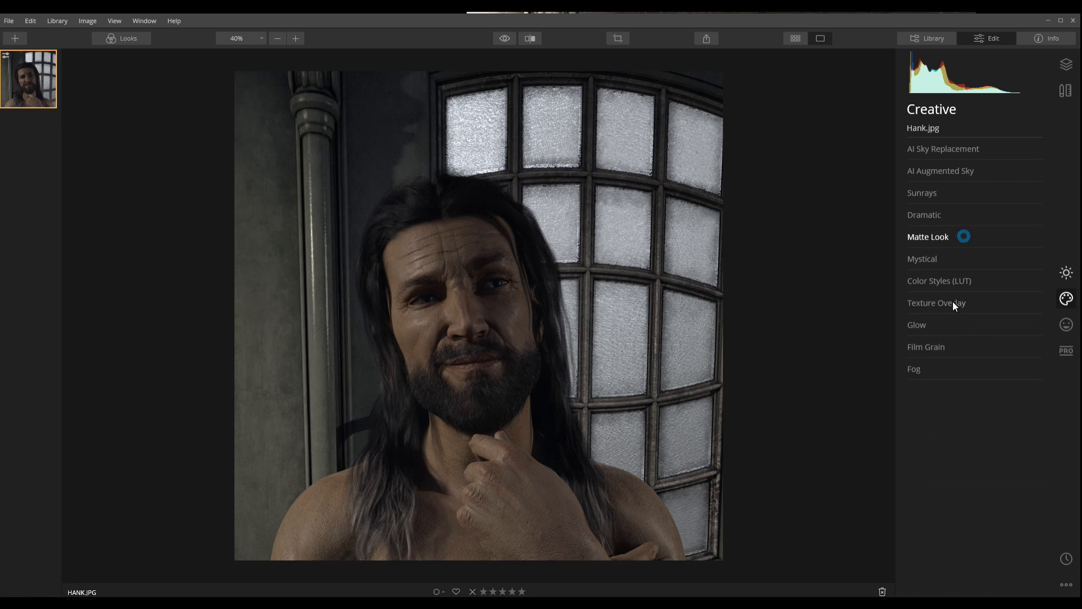
- Try the Mystical effect at amounts of 54 and 25, and return its amount to 0
left_click(965, 260)
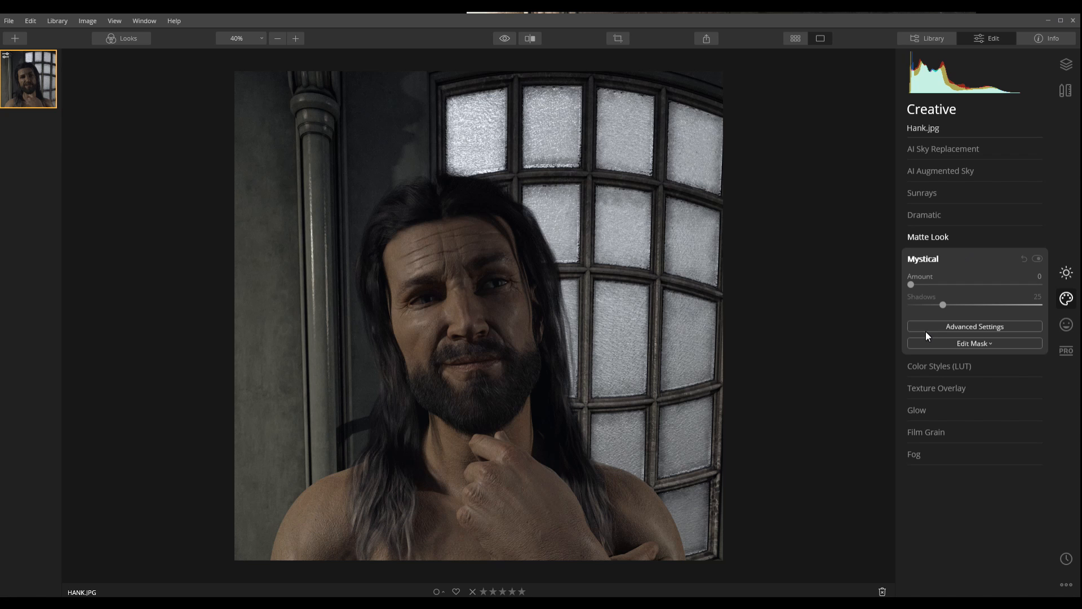
left_click(938, 260)
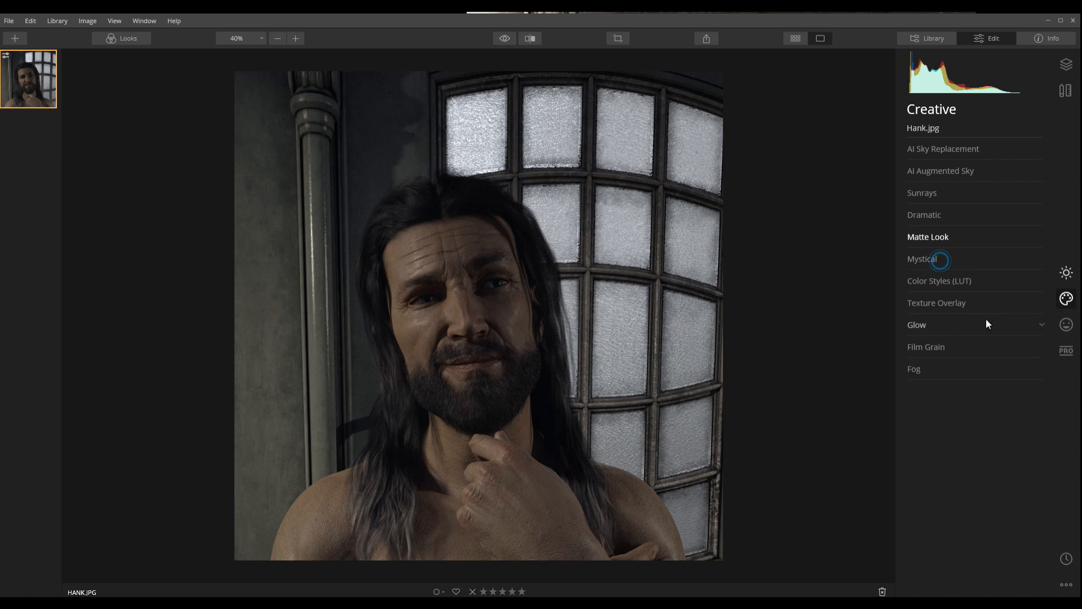
left_click(935, 261)
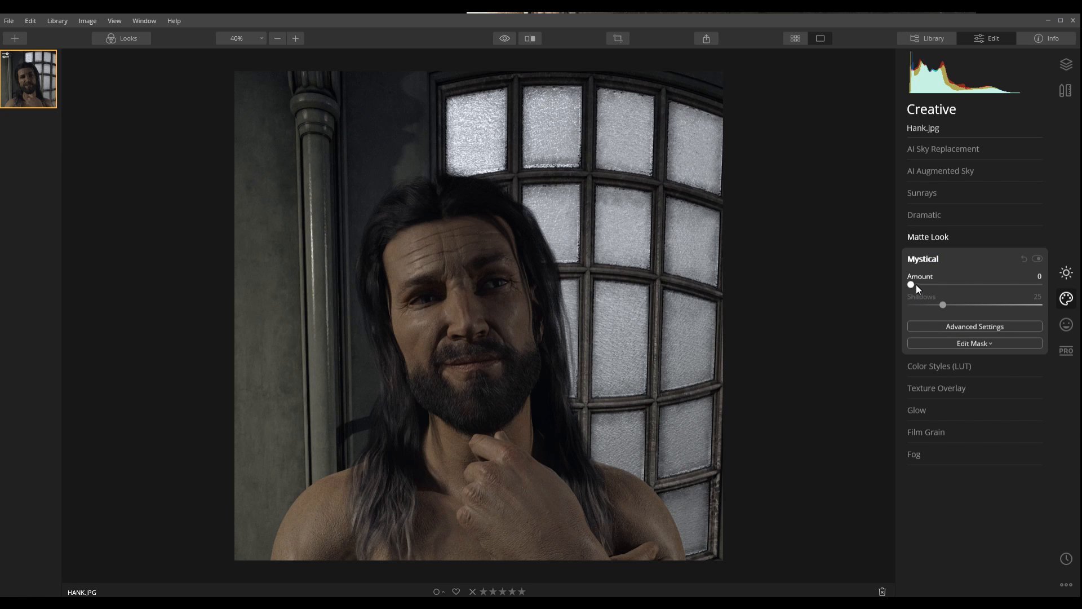
left_click_drag(911, 285, 980, 289)
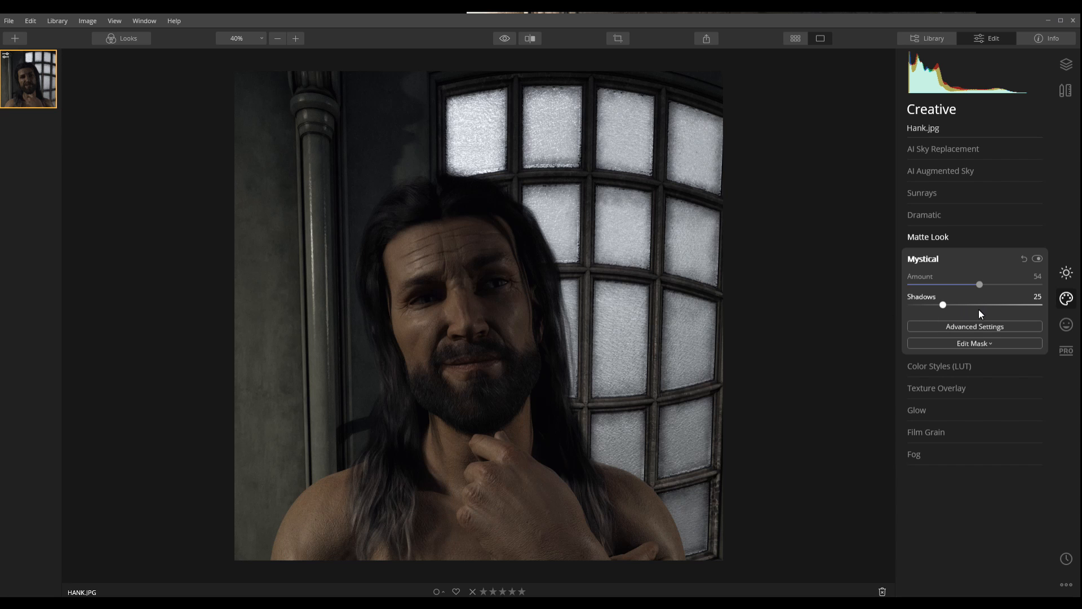
left_click_drag(979, 284, 946, 284)
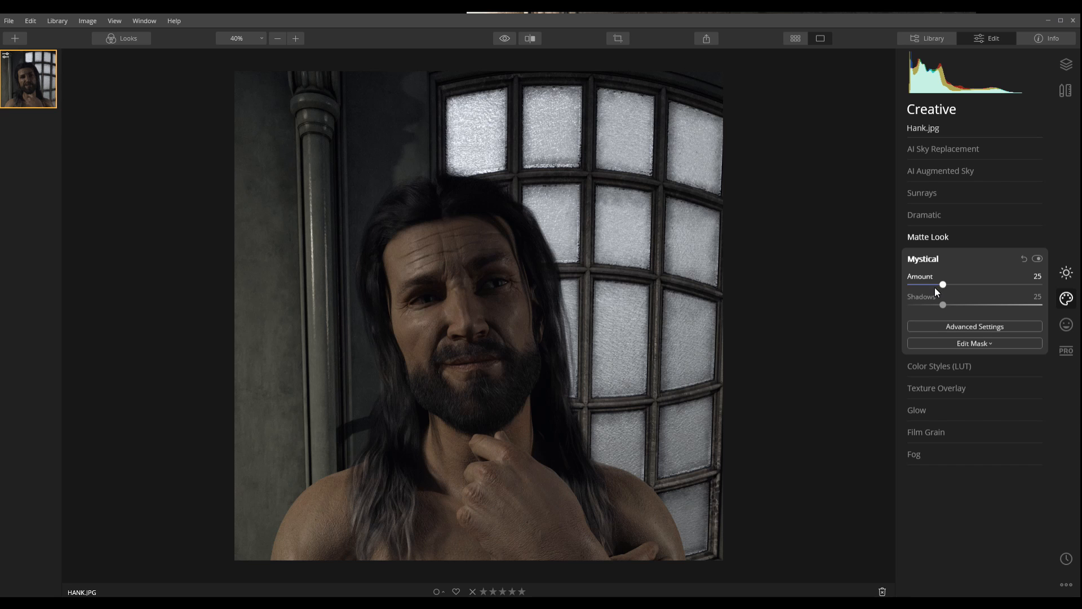
left_click_drag(943, 284, 907, 283)
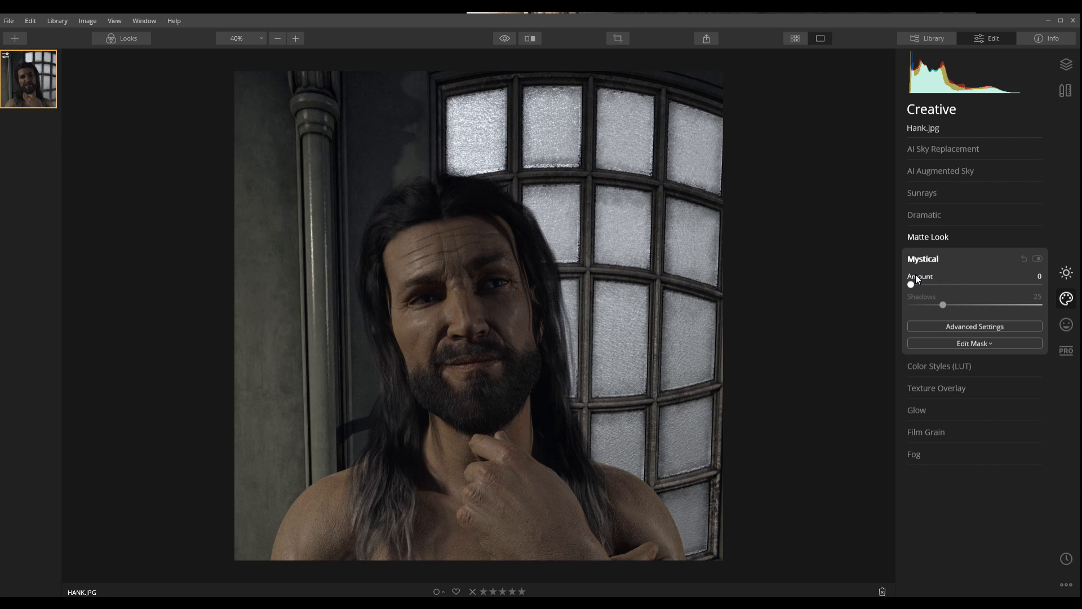
left_click(930, 259)
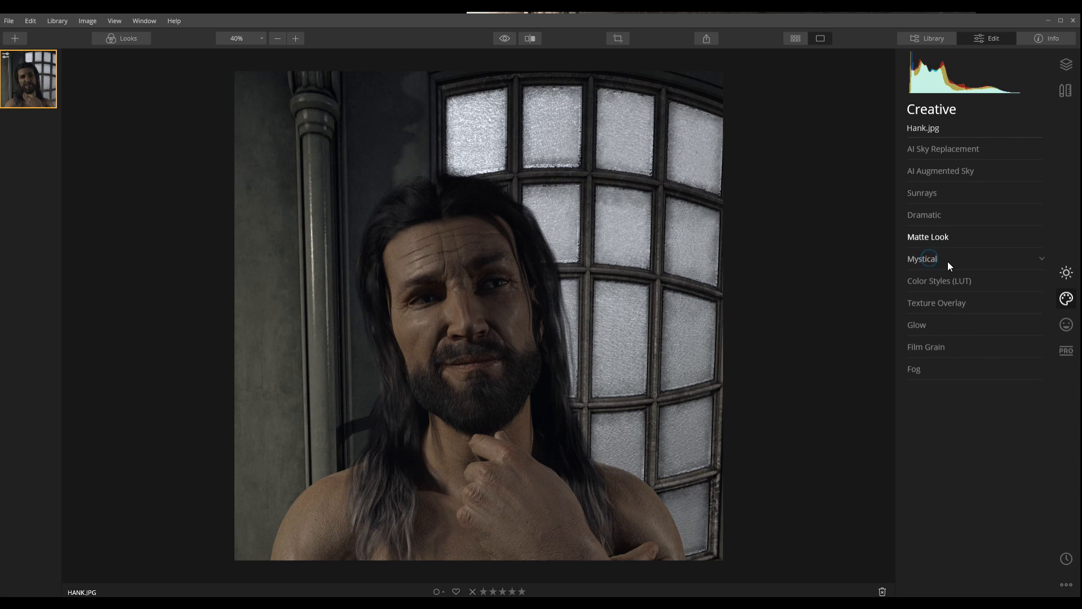
- Try the Anaheim LUT in Color Styles (LUT), and reset the effect
left_click(978, 281)
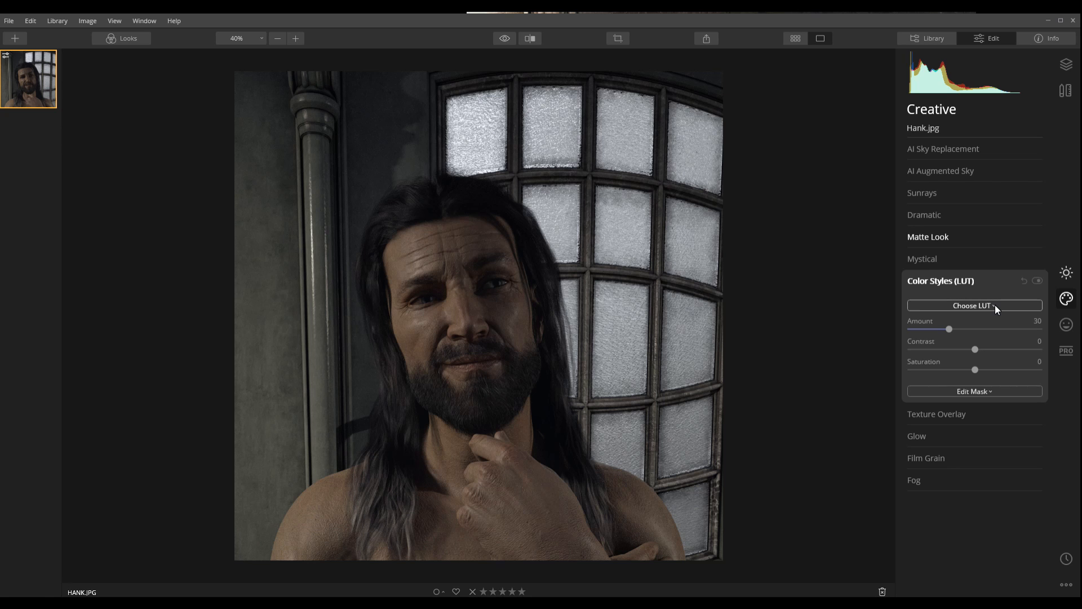
left_click(996, 307)
left_click(939, 368)
left_click(938, 367)
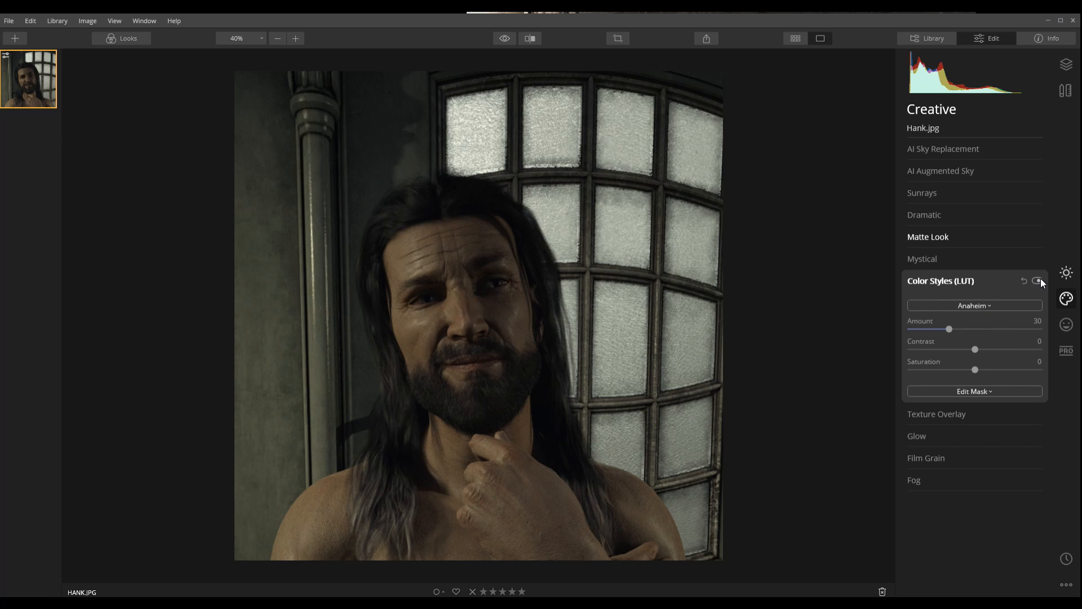
left_click(1024, 278)
left_click(950, 280)
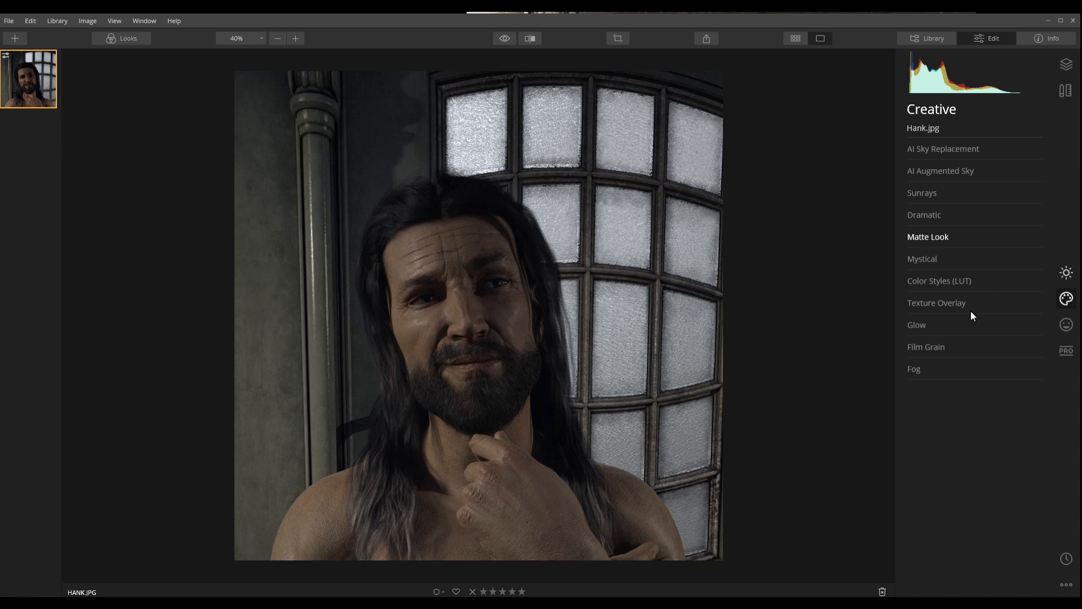
- Try a small amount of Film Grain on the portrait, and return its amount to 0
left_click(942, 348)
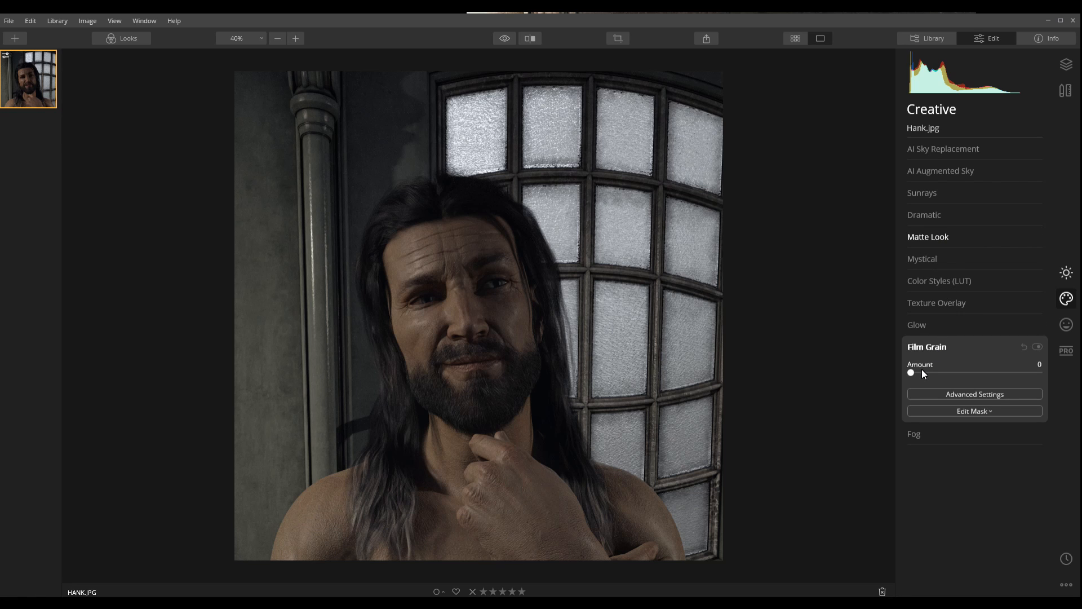
left_click_drag(909, 370, 938, 371)
left_click_drag(939, 372, 909, 373)
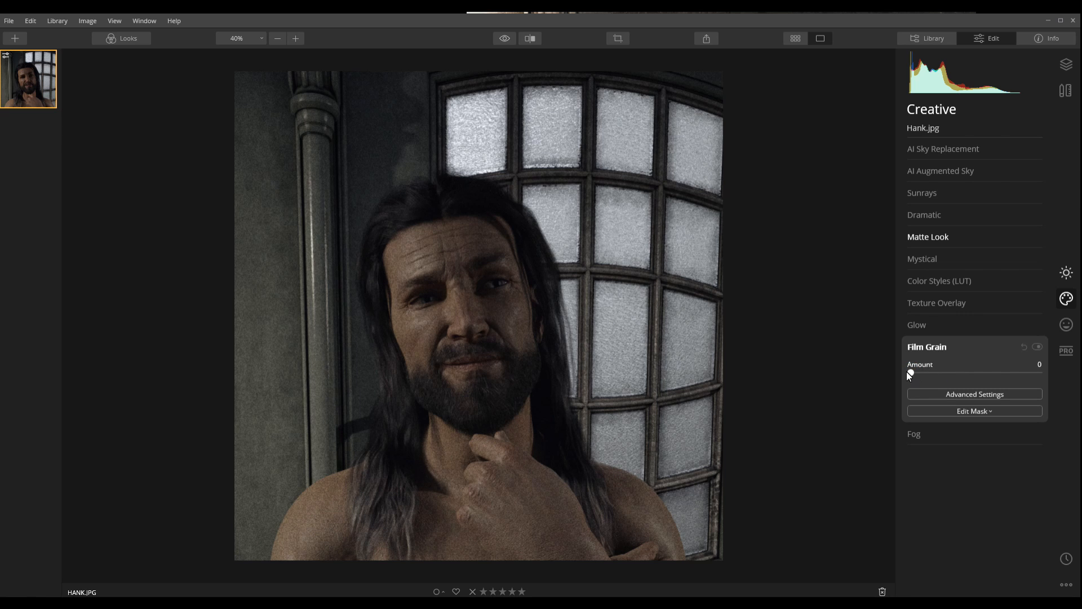
left_click(935, 349)
- Switch off the Matte Look effect and collapse its settings
left_click(942, 236)
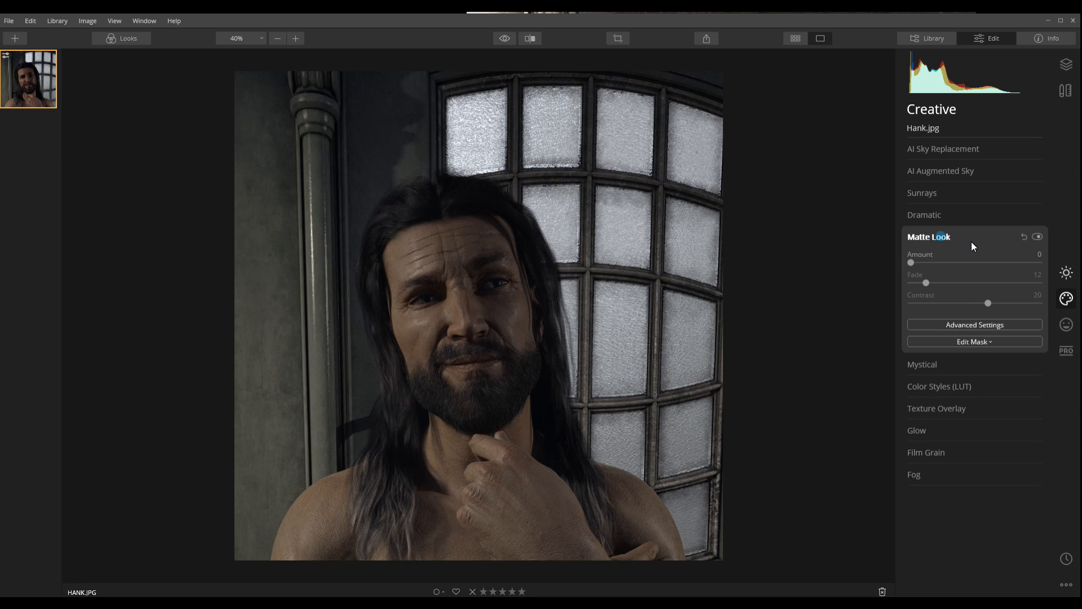
left_click(1037, 237)
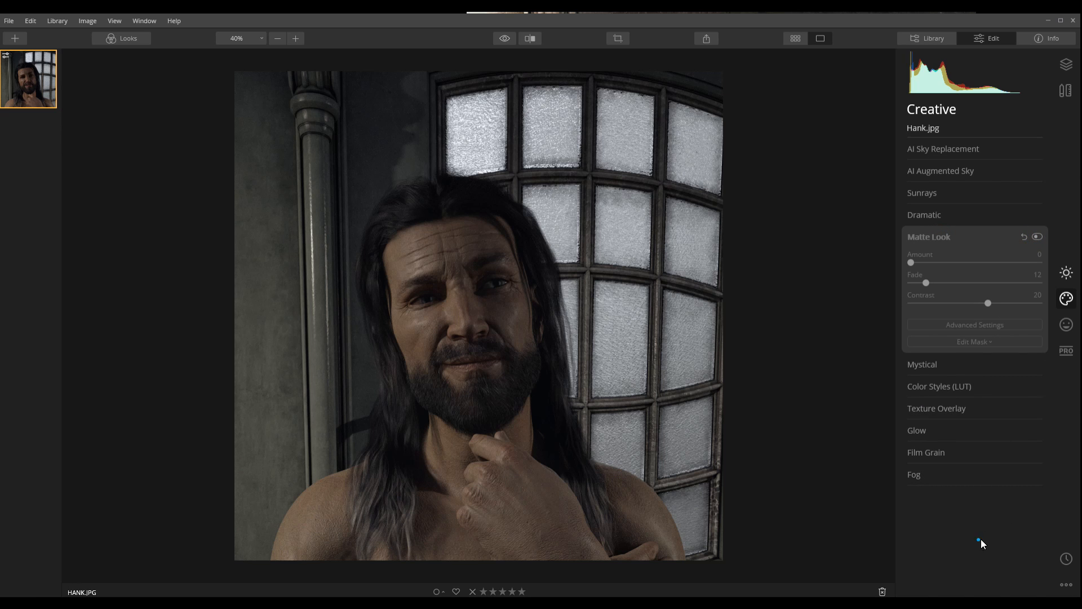
left_click(946, 238)
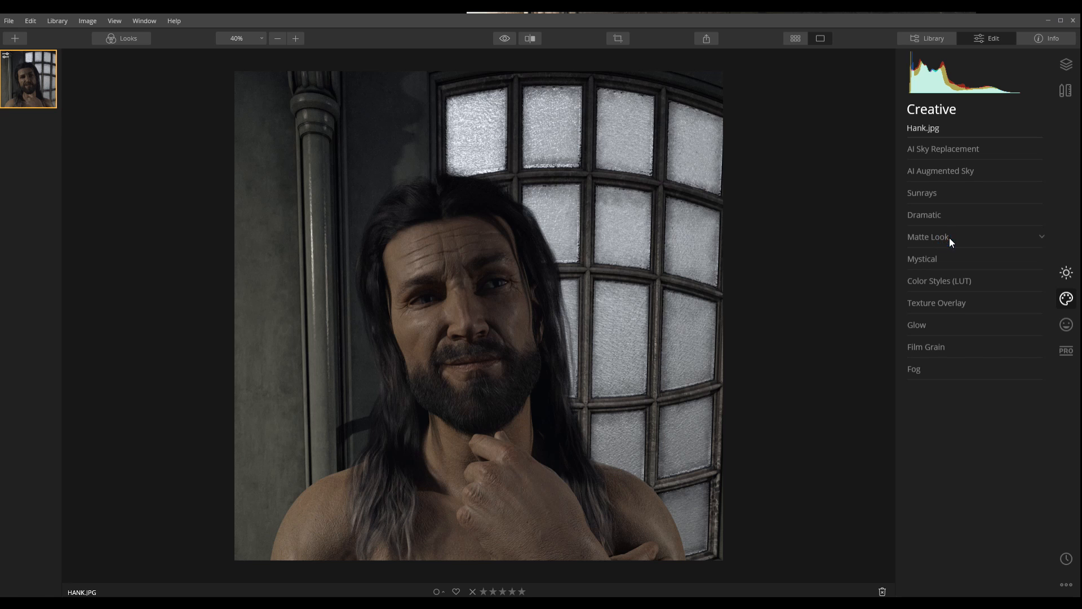
- In the Portrait tools, turn on AI Skin Defects Removal and set the AI Skin Enhancer amount to 57
left_click(1069, 330)
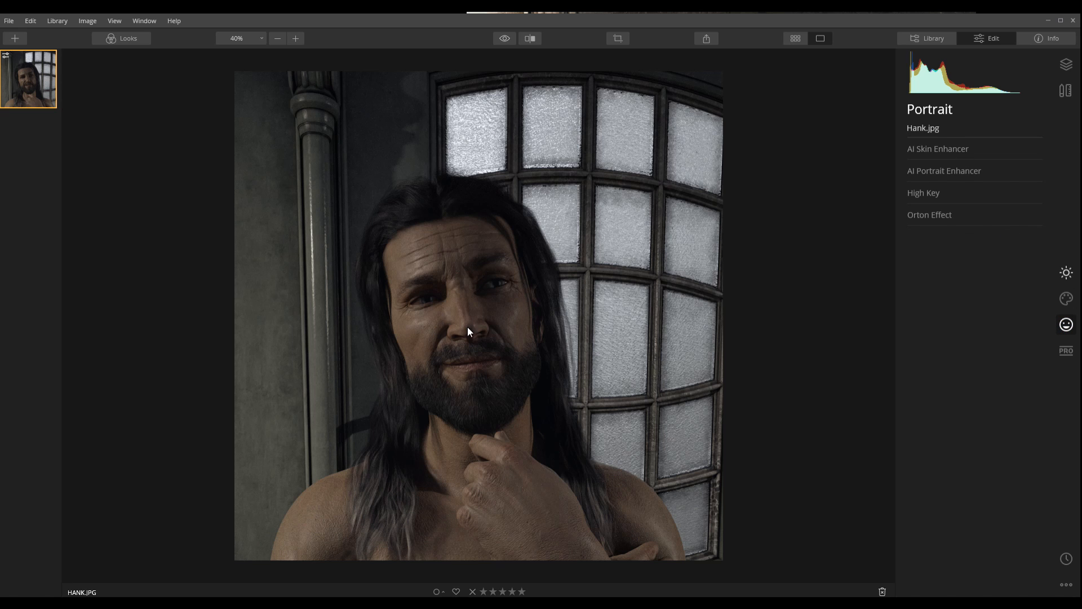
scroll(465, 329, "up", 5)
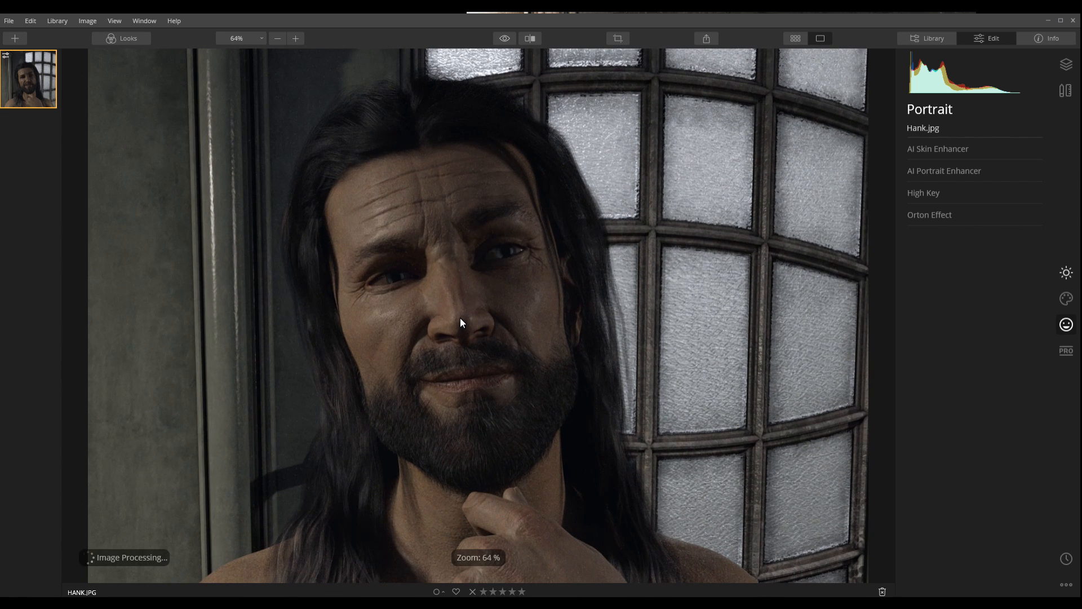
left_click(957, 154)
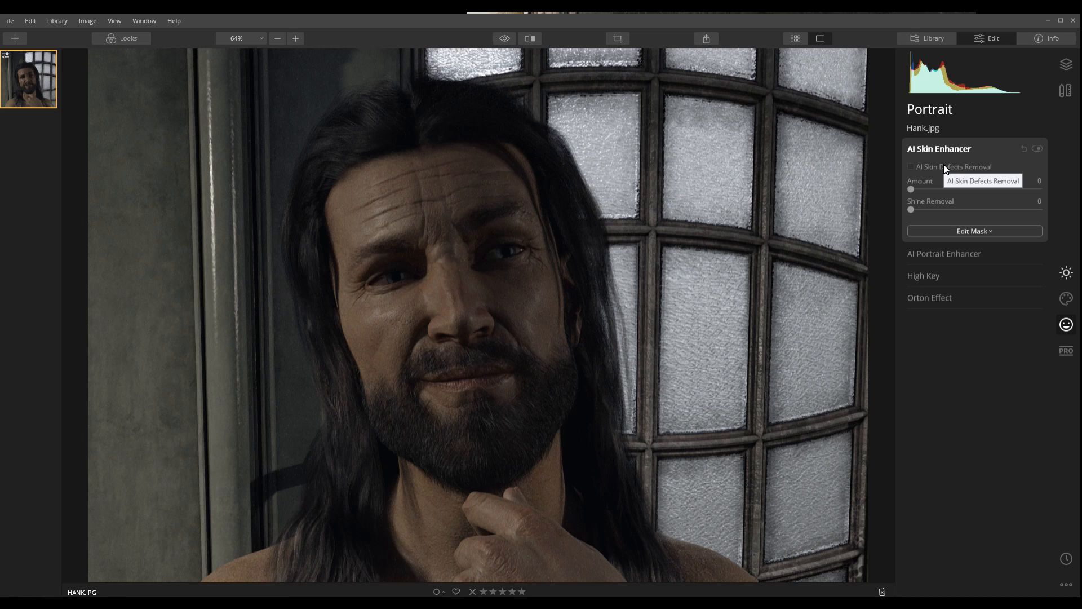
scroll(461, 261, "up", 1)
scroll(461, 261, "up", 3)
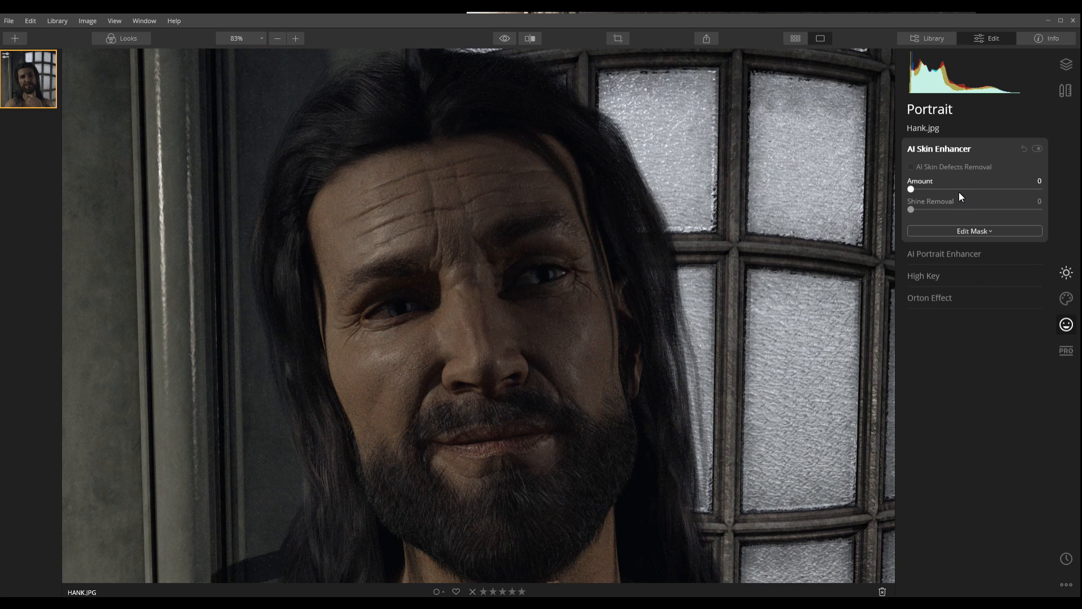
left_click(912, 167)
left_click_drag(913, 189, 925, 192)
left_click_drag(925, 189, 982, 188)
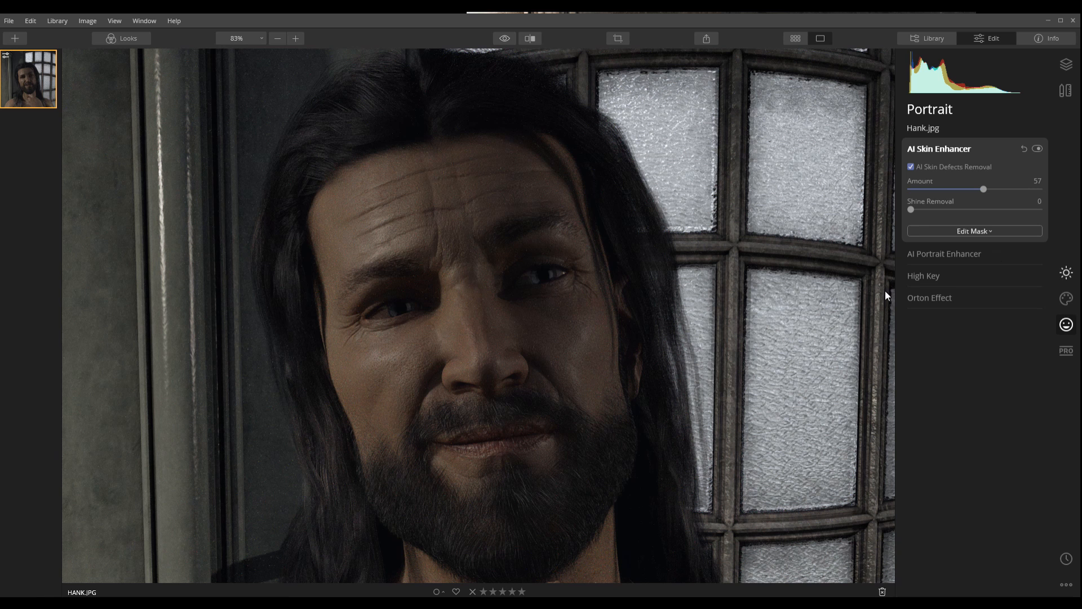
- Lower the AI Skin Enhancer amount to 41 with Shine Removal at 7, and turn off AI Skin Defects Removal
left_click_drag(981, 190, 966, 192)
left_click_drag(912, 210, 919, 210)
left_click(912, 167)
scroll(419, 361, "up", 3)
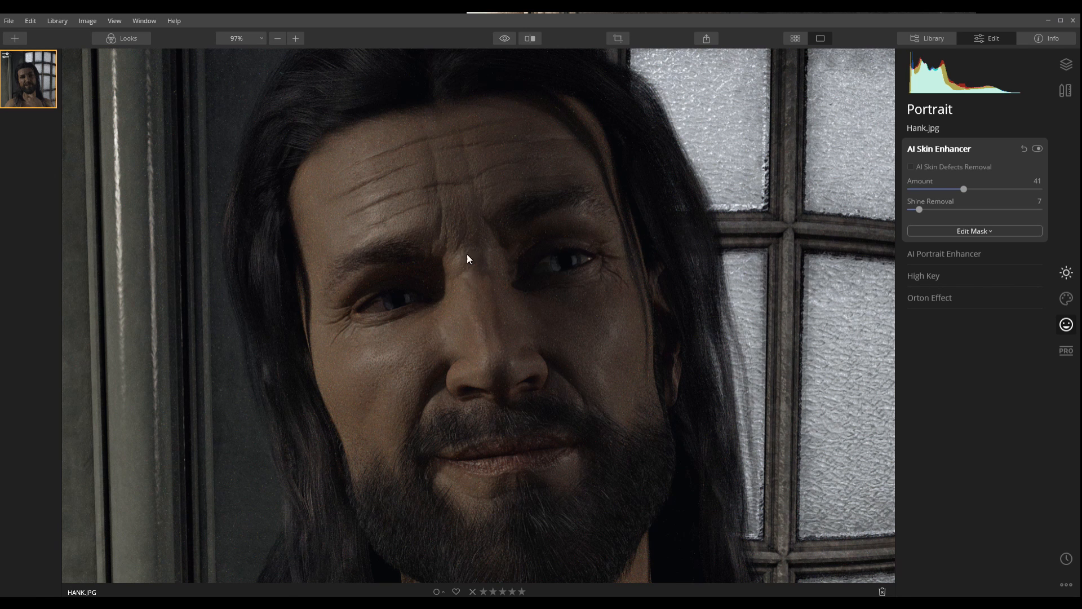
- Turn AI Skin Defects Removal back on, and try higher and lower AI Skin Enhancer amounts before settling on a lower one
left_click(911, 167)
left_click_drag(963, 190, 942, 191)
left_click_drag(945, 190, 984, 193)
left_click_drag(1009, 190, 956, 192)
left_click_drag(956, 191, 945, 191)
left_click(967, 148)
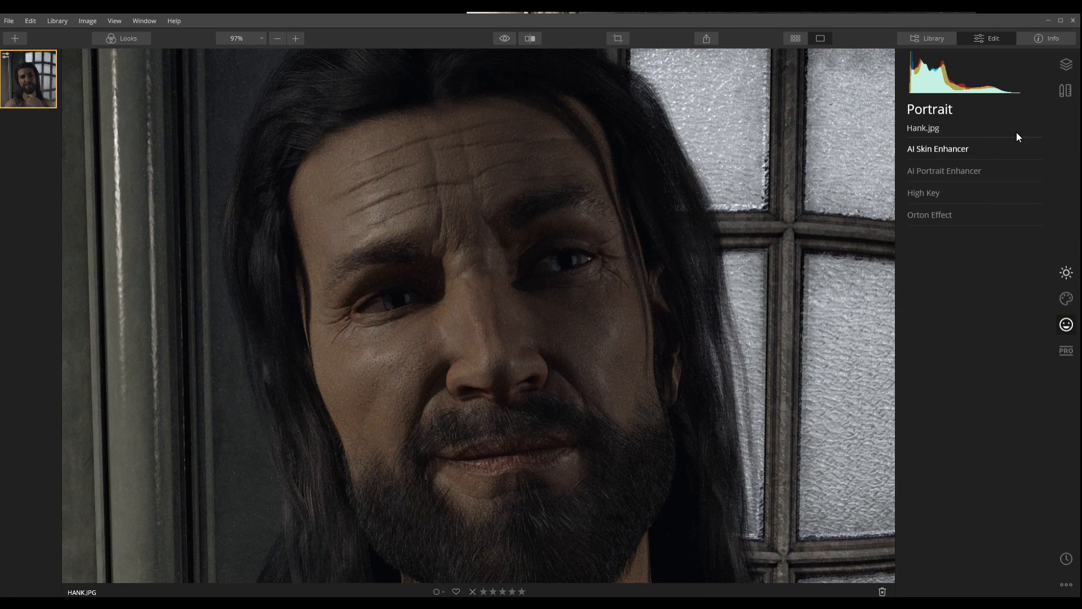
- Open the AI Portrait Enhancer settings and compare the photo with and without all edits
left_click(947, 171)
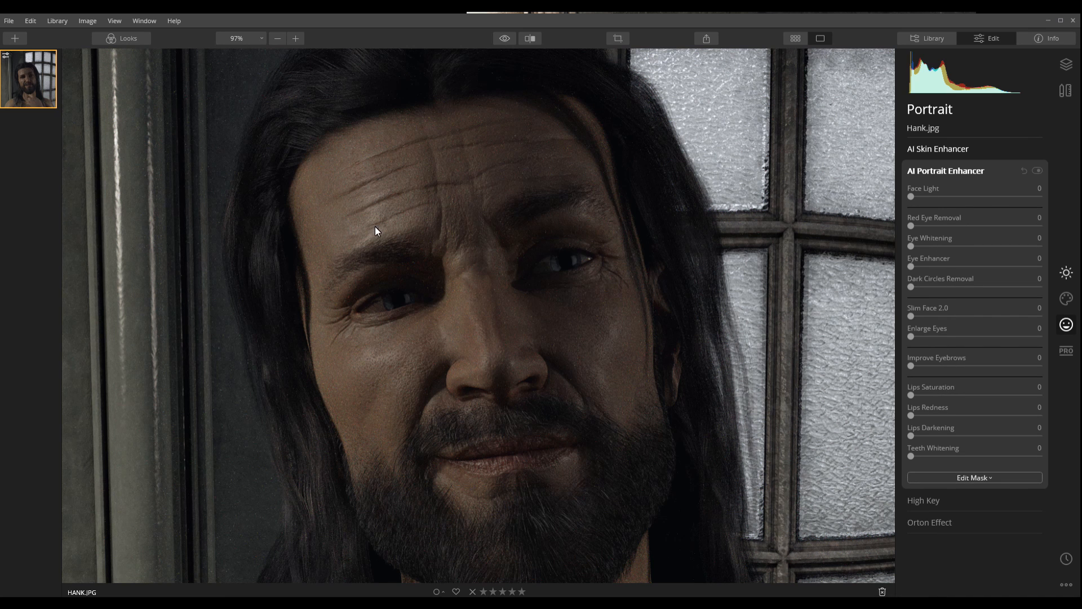
scroll(392, 237, "down", 3)
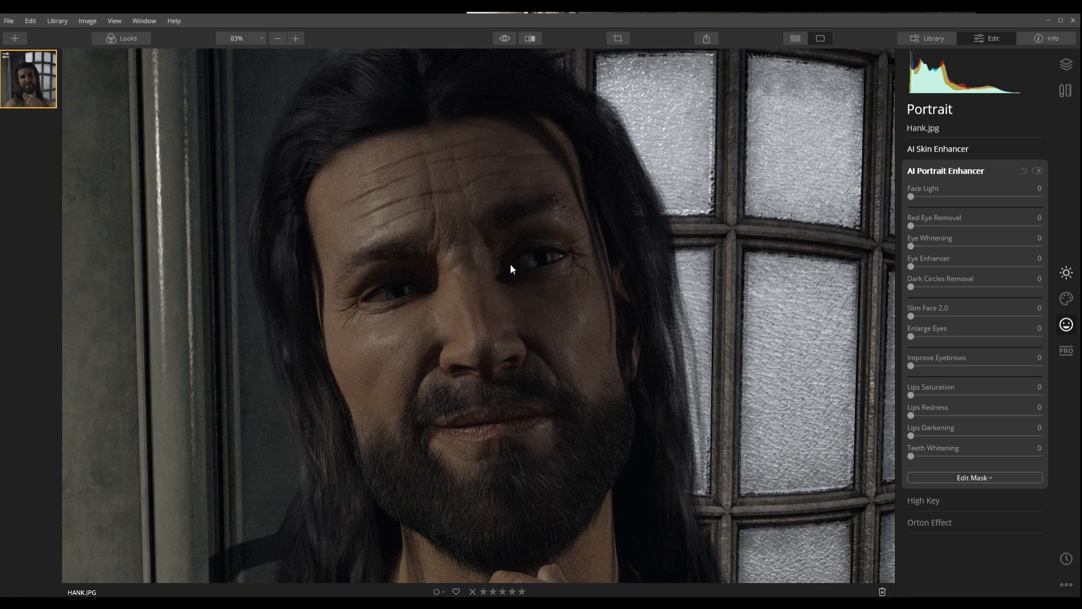
scroll(512, 289, "down", 2)
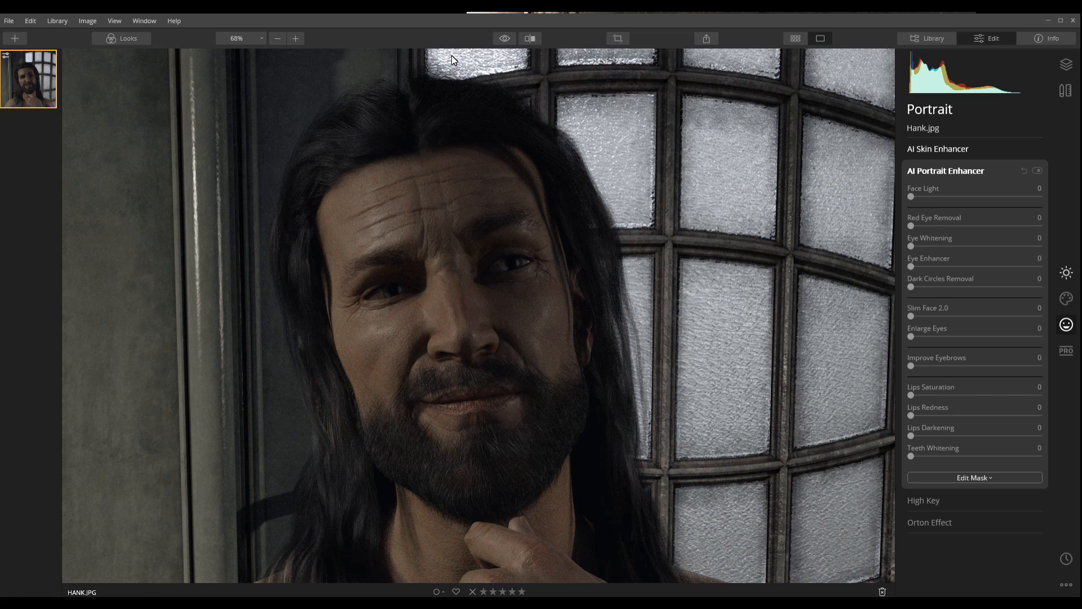
left_click(505, 40)
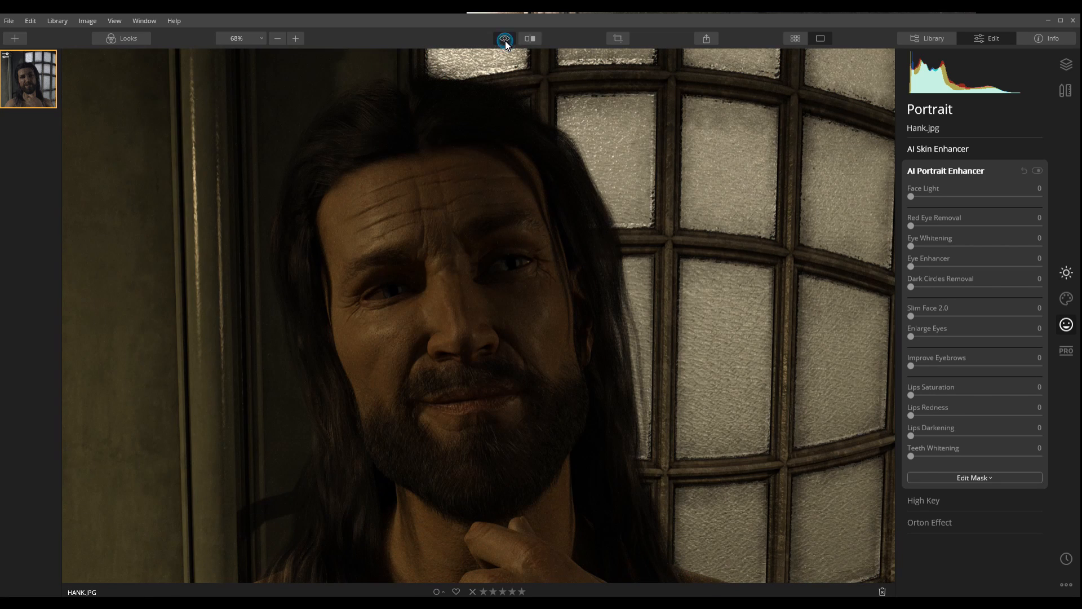
left_click(505, 40)
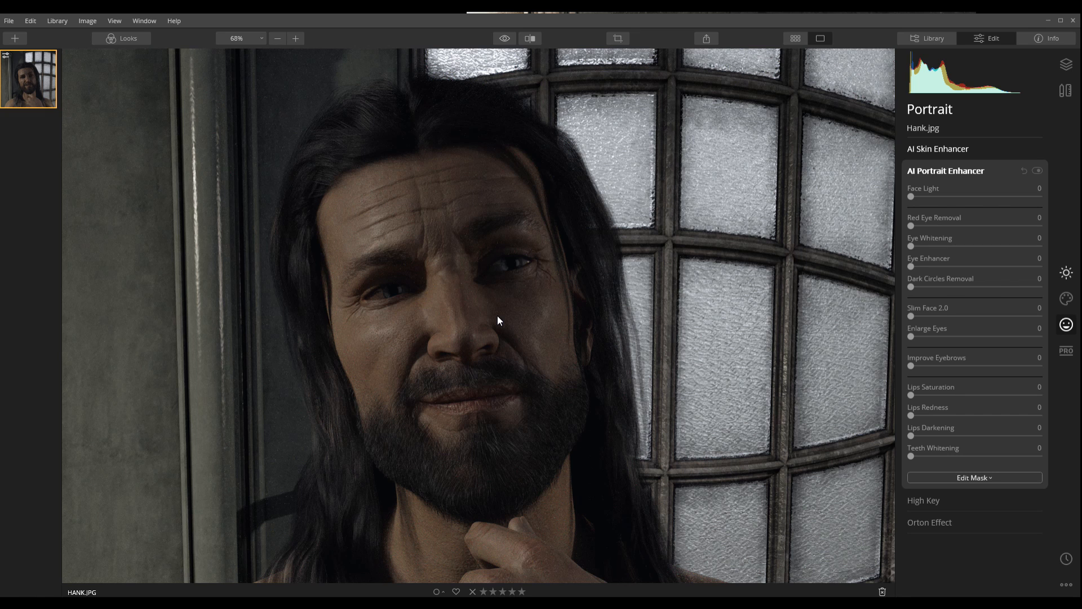
- Brighten the face by raising Face Light in steps of 17, 26 and 54
left_click_drag(913, 198, 933, 195)
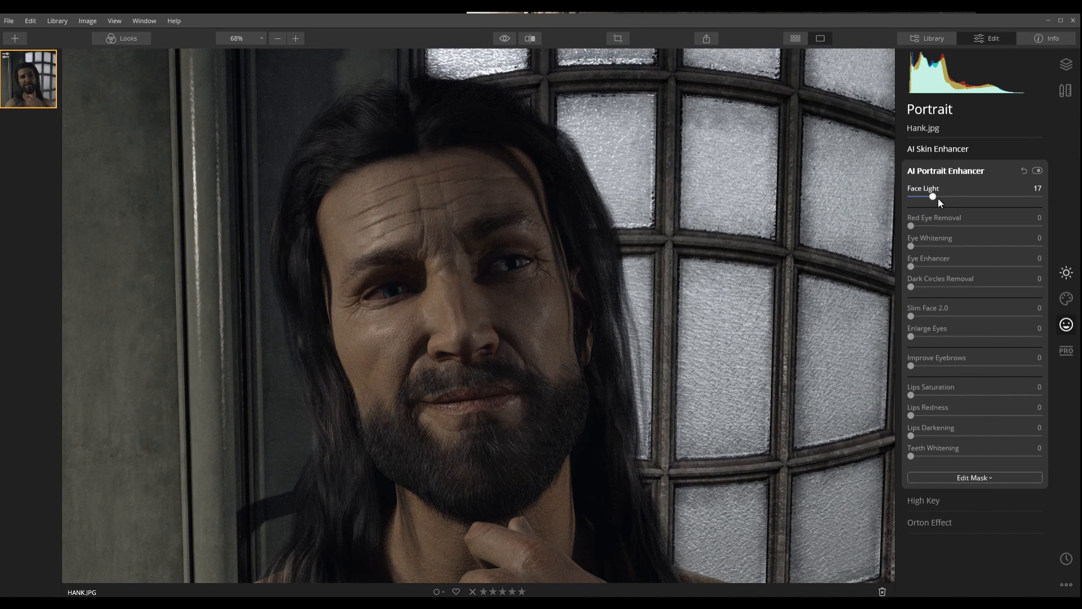
left_click_drag(934, 196, 945, 194)
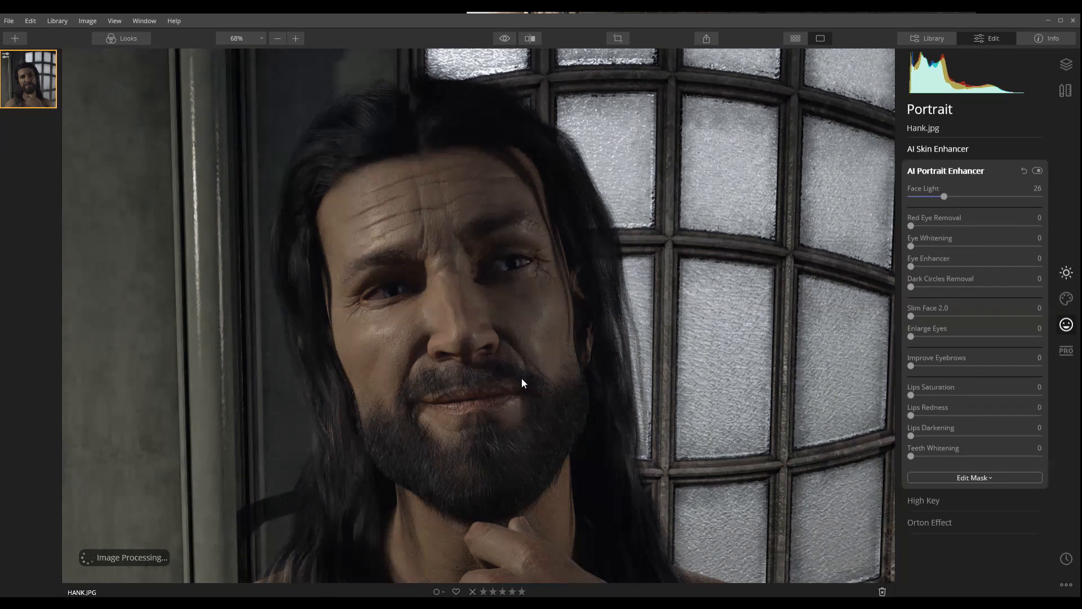
scroll(522, 383, "down", 3)
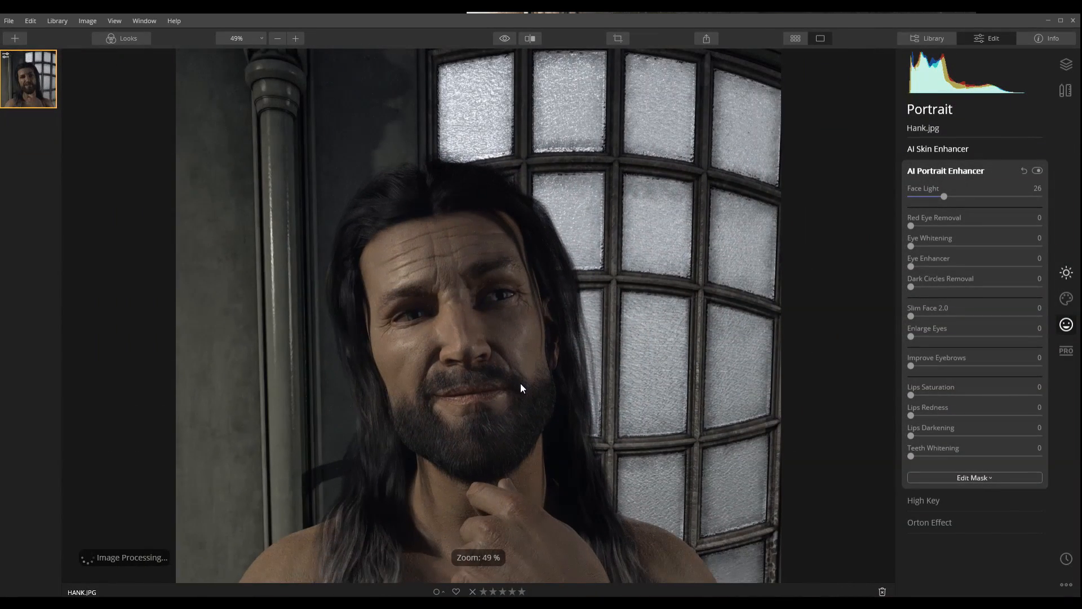
scroll(519, 388, "down", 1)
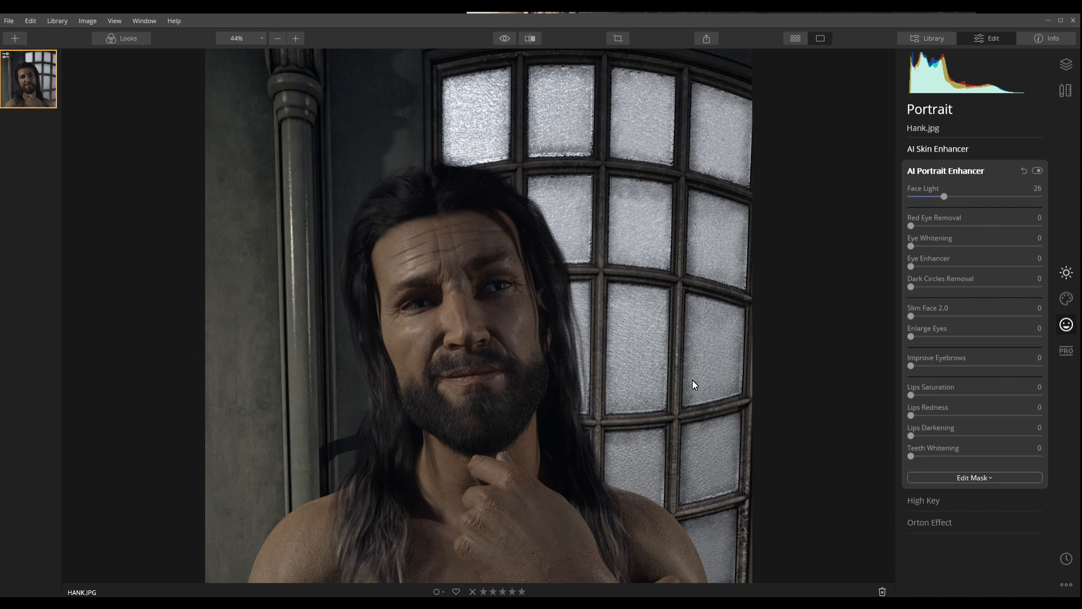
left_click_drag(946, 196, 981, 196)
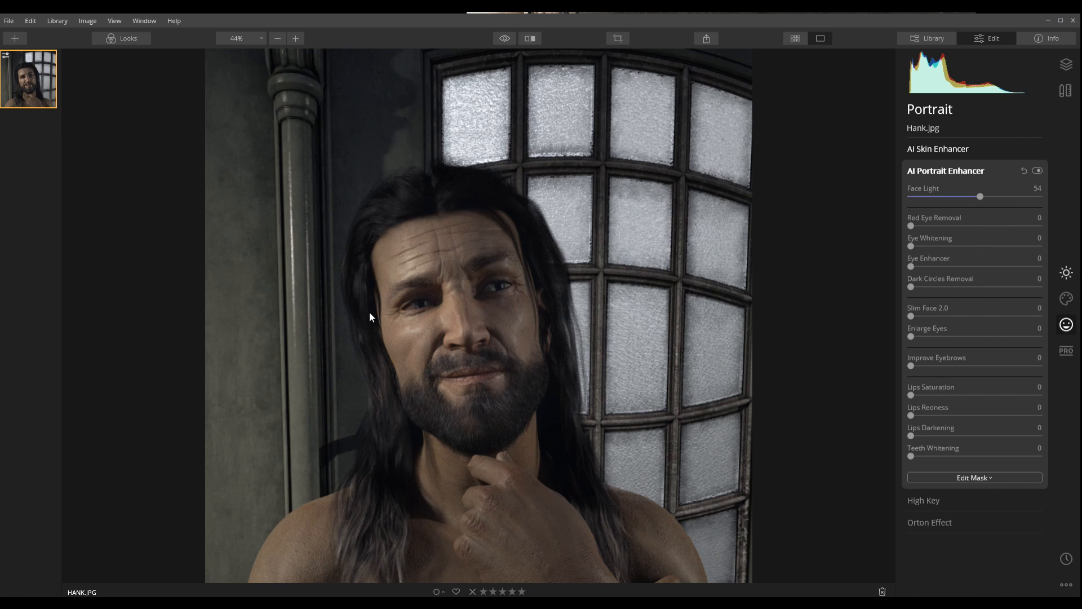
- Examine the brightened face up close and compare it with the original photo
scroll(439, 306, "up", 4)
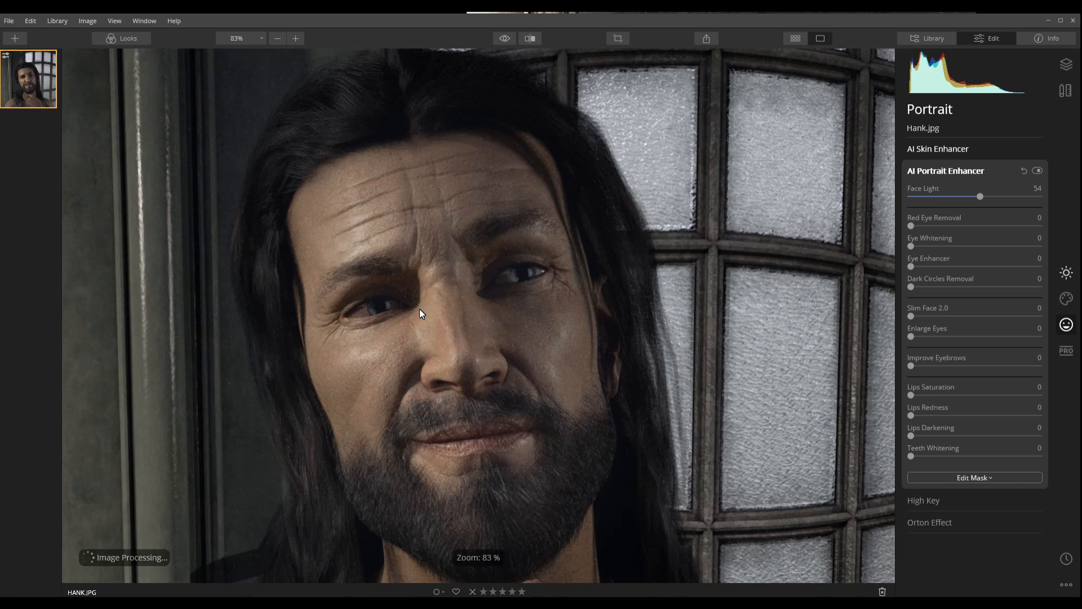
scroll(439, 319, "up", 1)
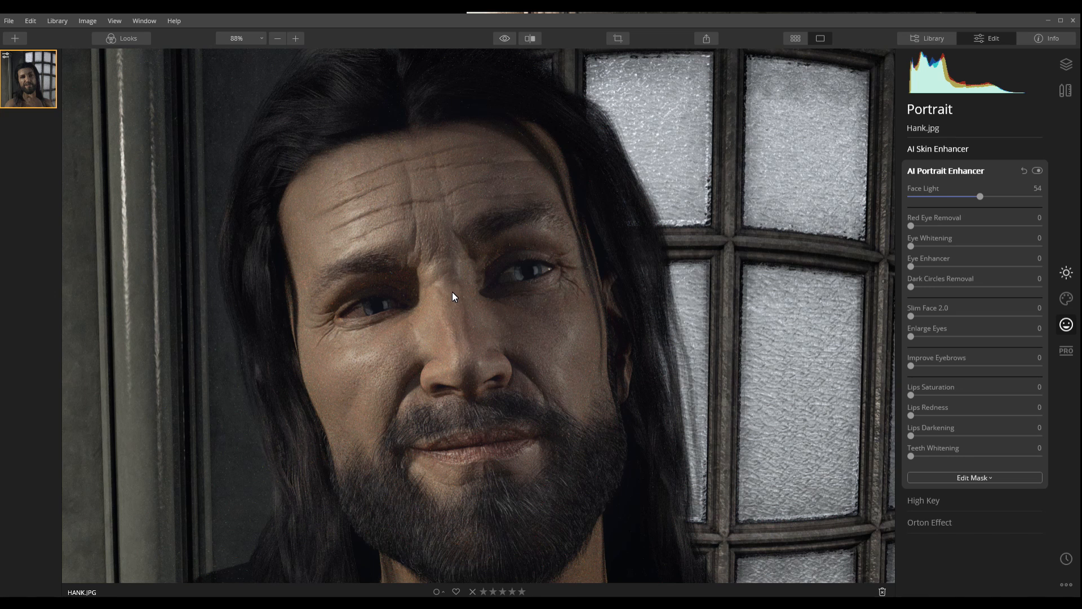
left_click(503, 39)
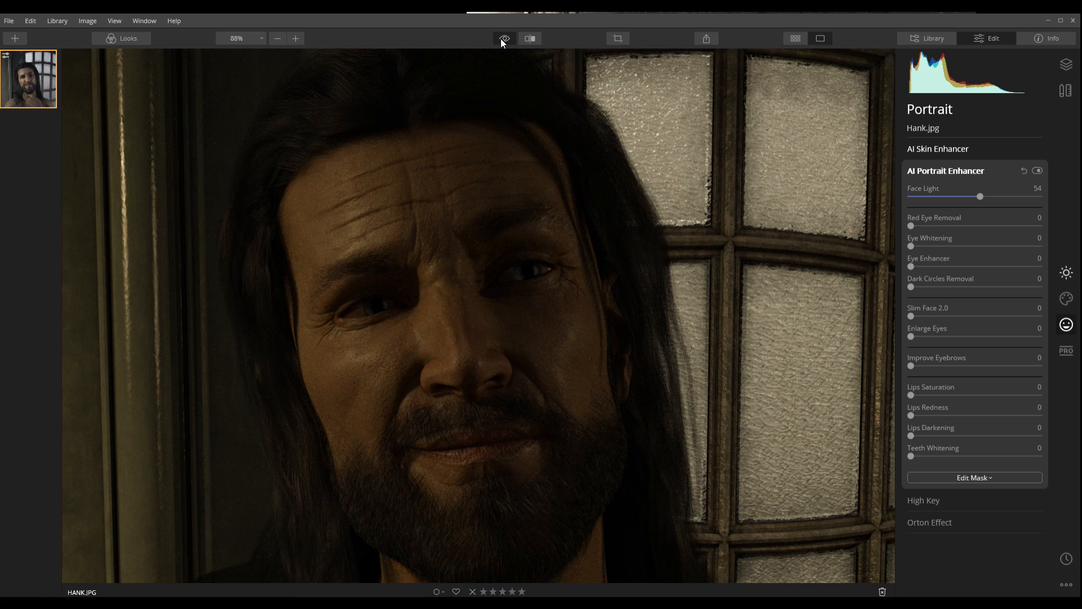
left_click(501, 40)
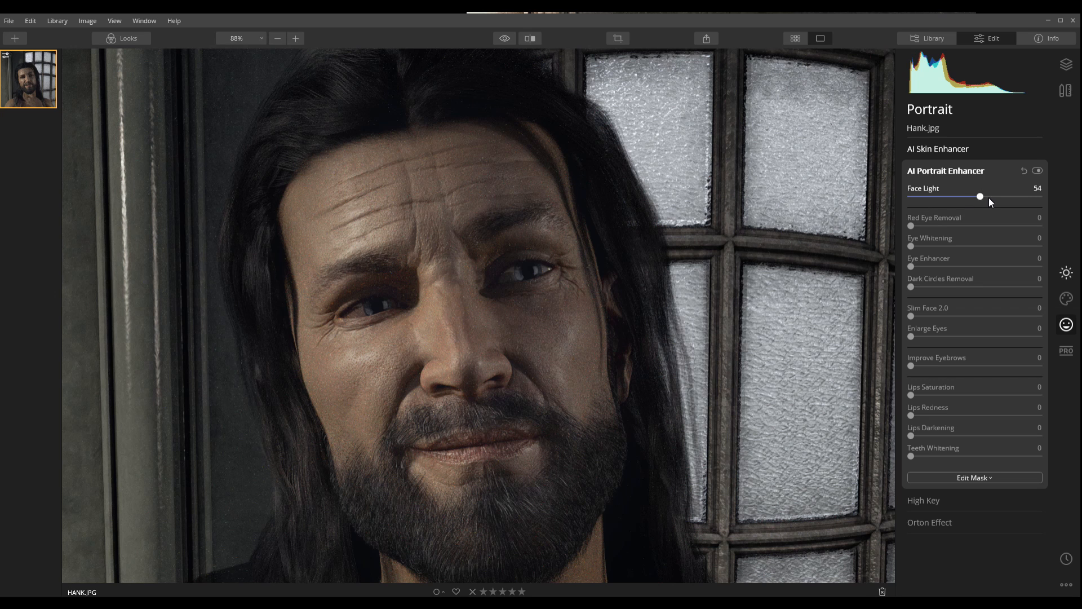
- Lower Face Light to 47, and enhance the eyes with Eye Whitening at 24 and Eye Enhancer at 61
left_click_drag(979, 198, 968, 200)
left_click_drag(909, 247, 943, 245)
left_click_drag(912, 266, 948, 269)
left_click_drag(947, 269, 989, 266)
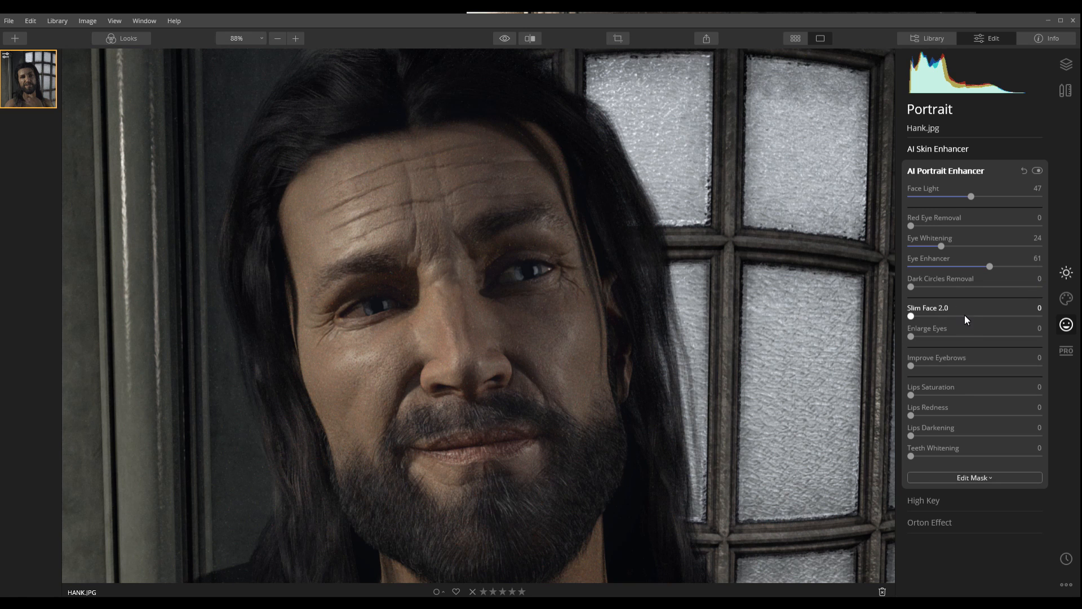
- Try Slim Face 2.0 at 72 against the original photo, and reduce it to 32
scroll(544, 336, "down", 1)
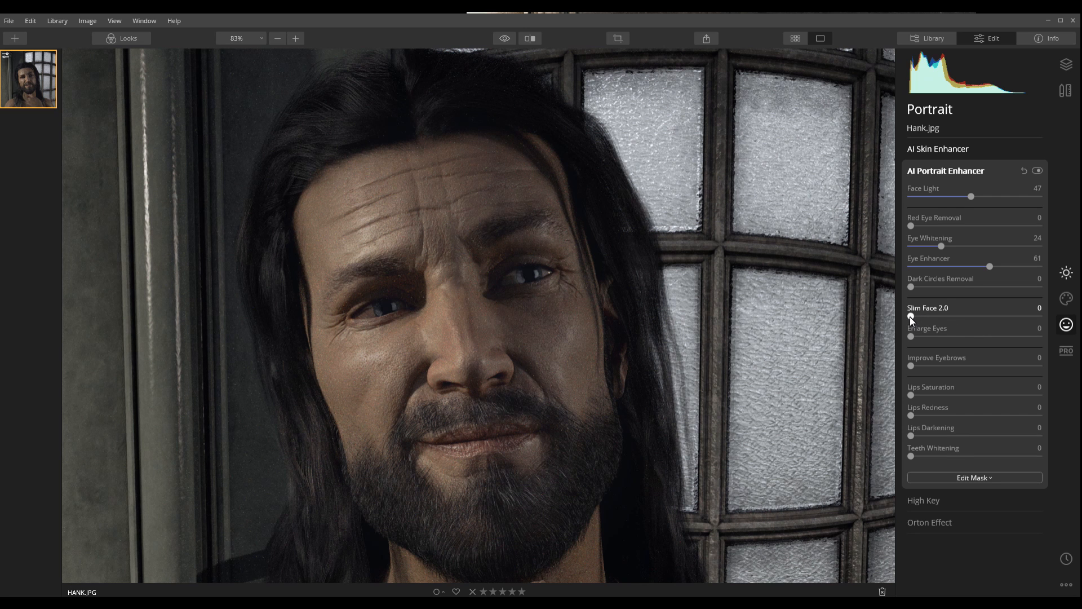
left_click_drag(912, 317, 994, 328)
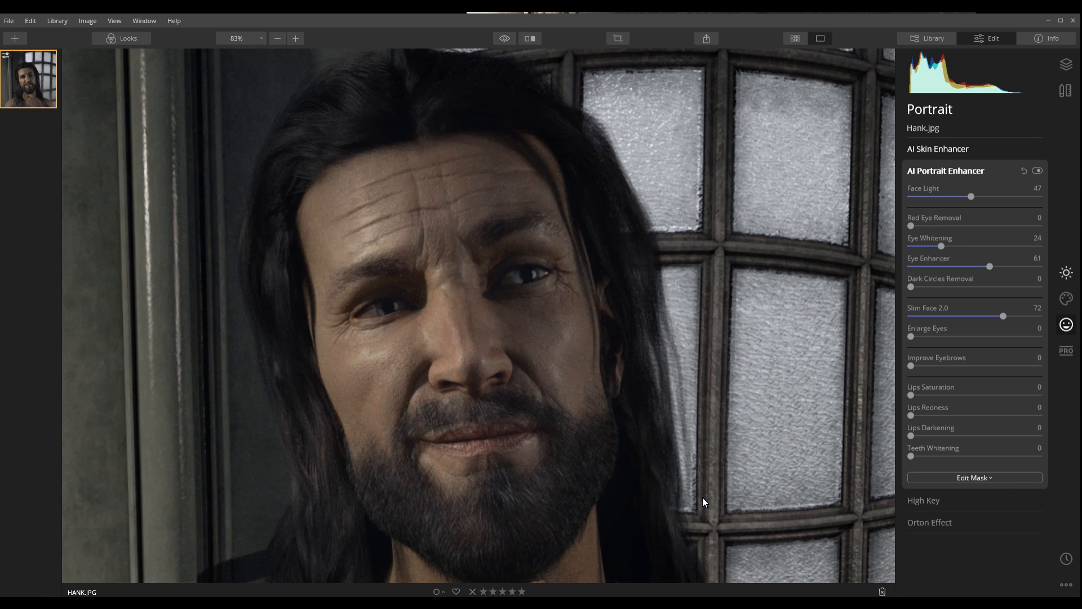
left_click(506, 41)
left_click(506, 40)
left_click(506, 40)
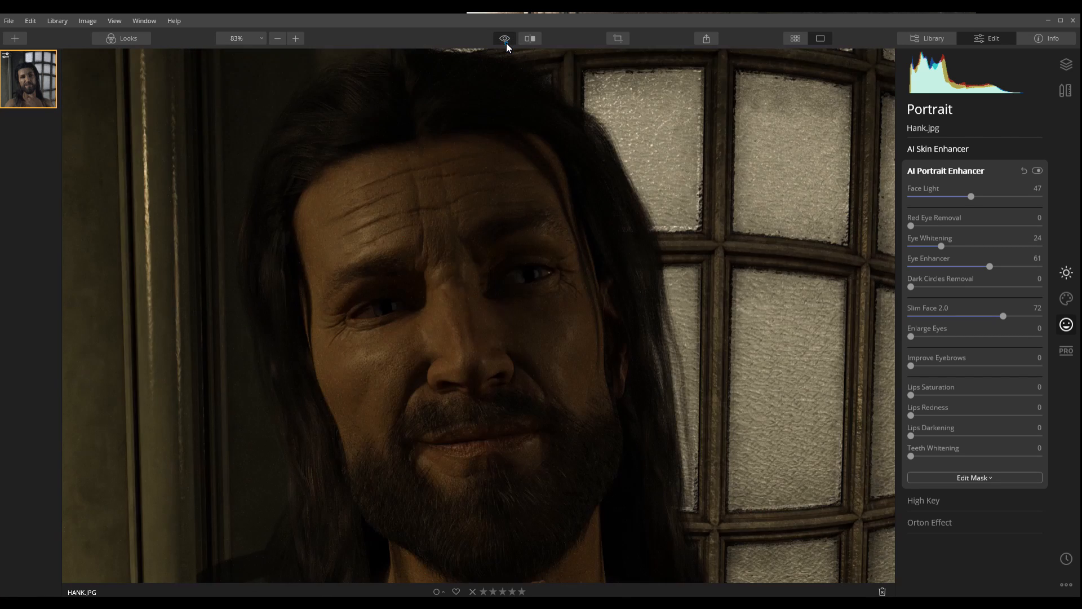
left_click(507, 41)
left_click(508, 43)
left_click(508, 43)
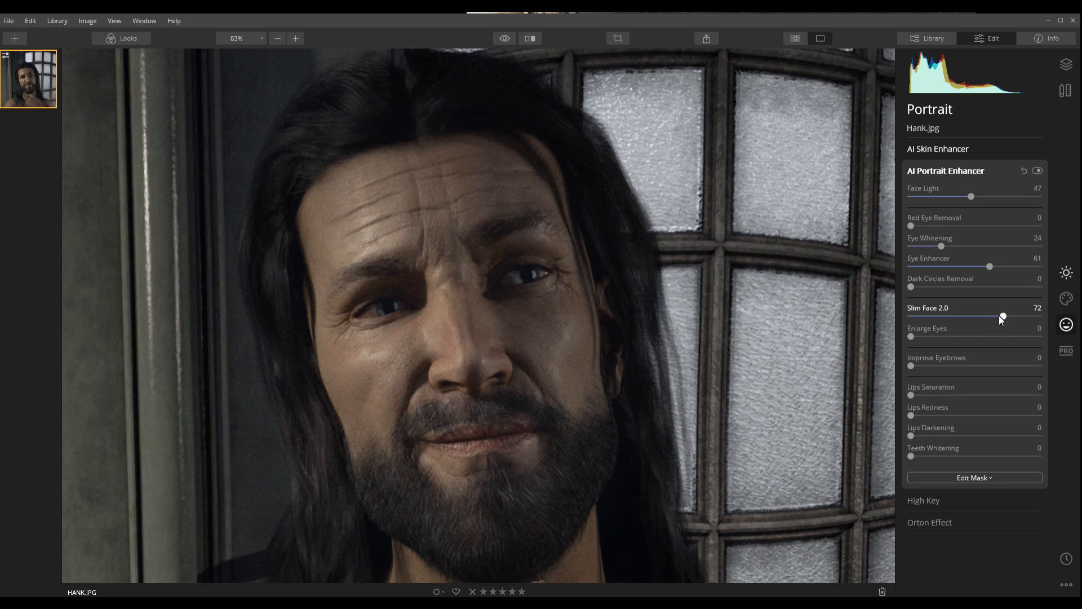
left_click_drag(1004, 316, 957, 319)
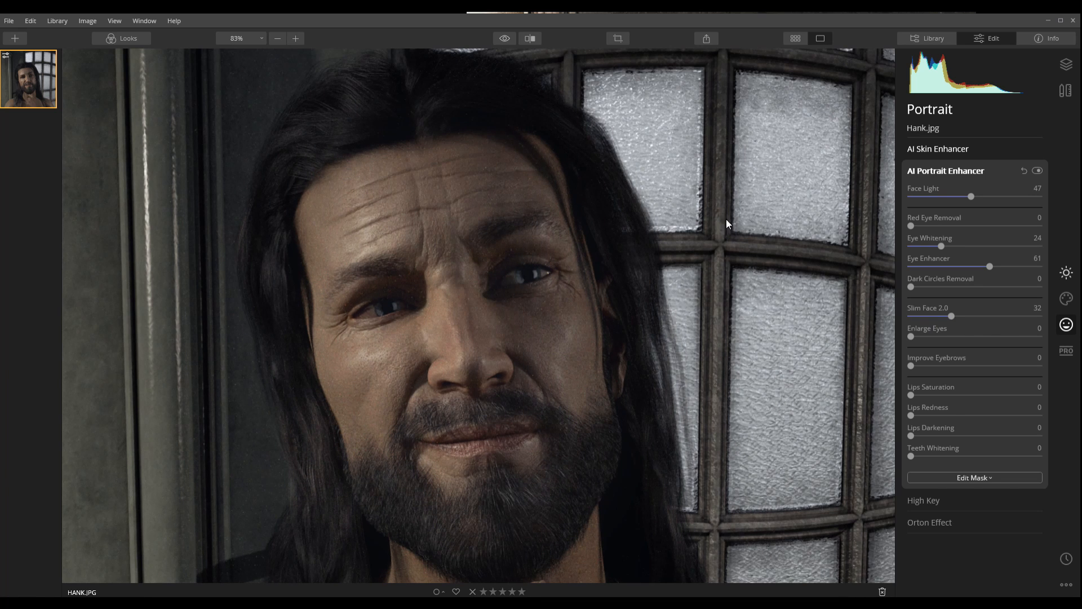
- Compare the slimmed and enhanced face with the original photo twice
left_click(508, 38)
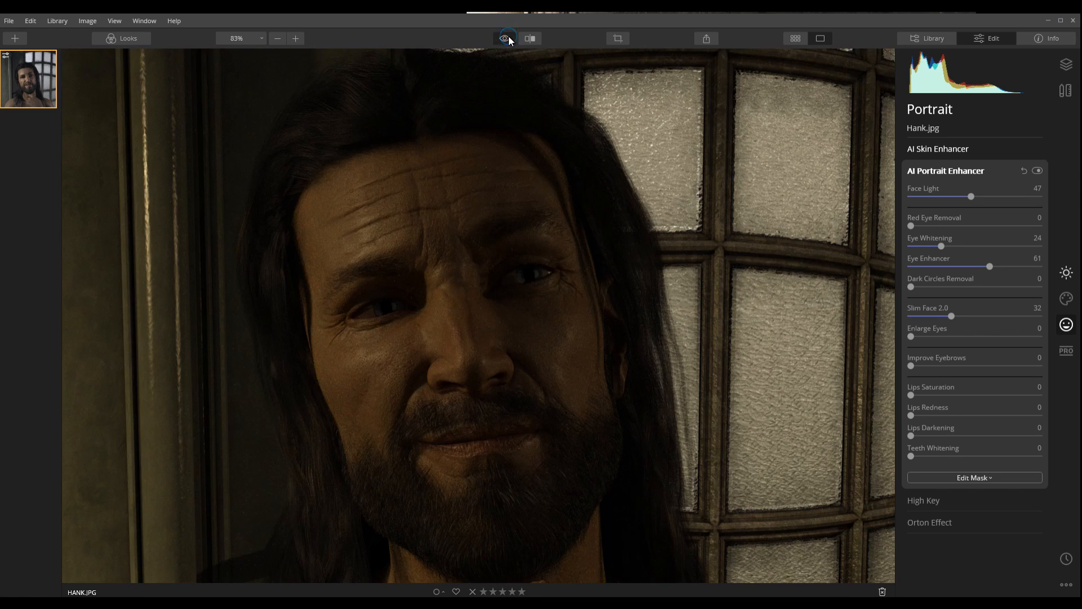
left_click(509, 37)
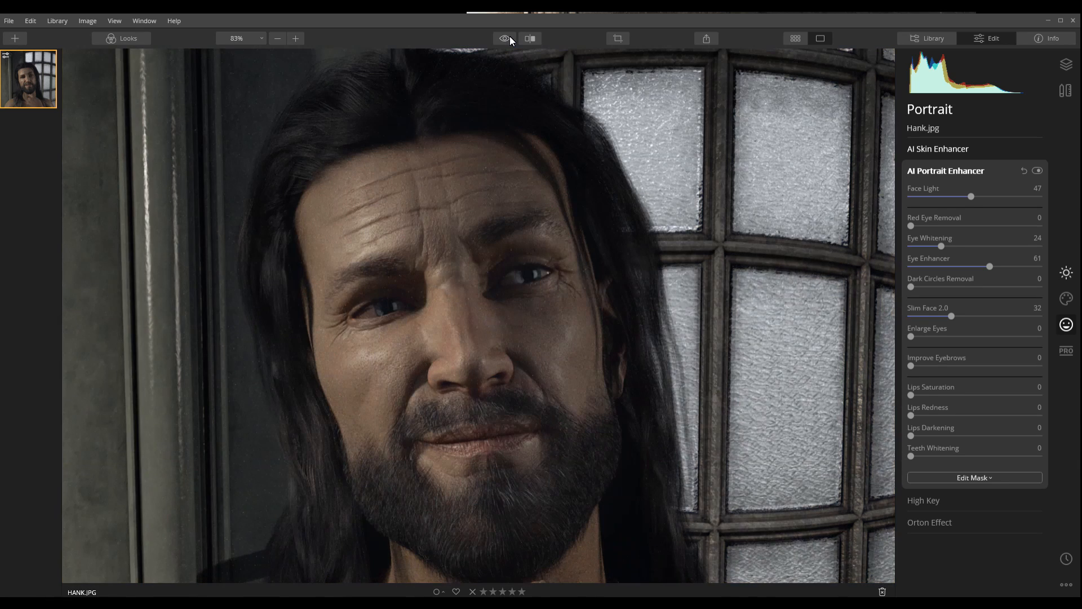
left_click(510, 37)
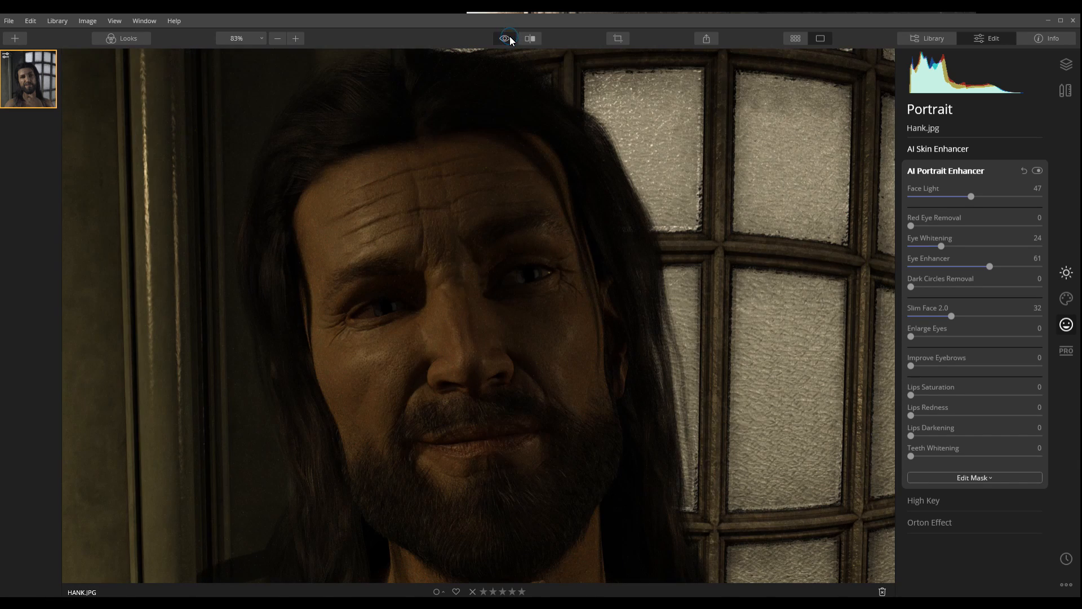
left_click(510, 37)
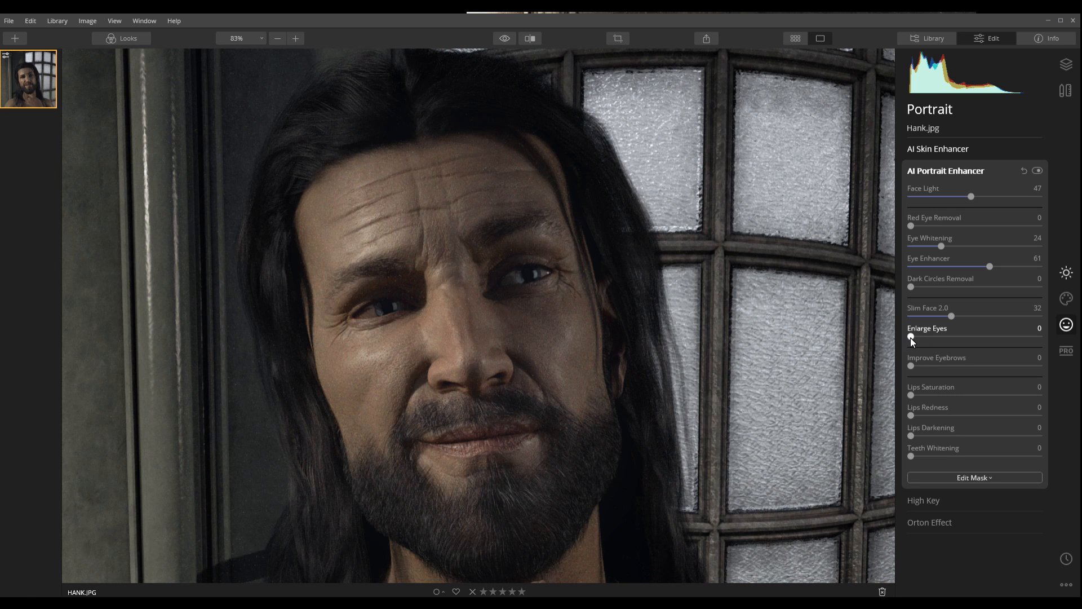
- Try Enlarge Eyes at 100, return it to 0, and set Improve Eyebrows to 21
left_click_drag(911, 337, 1007, 337)
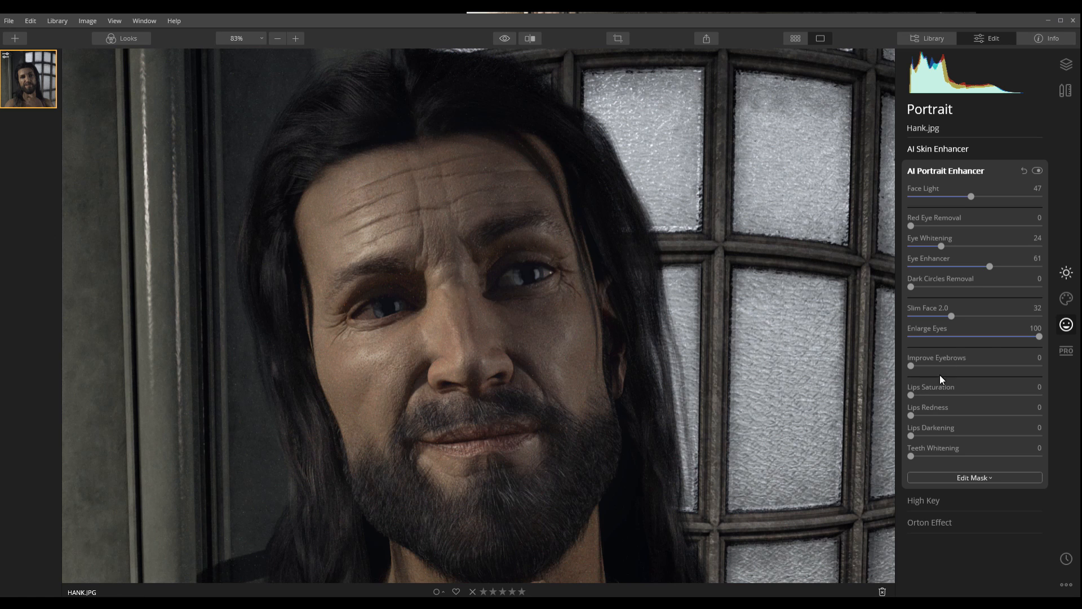
left_click_drag(1037, 336, 912, 328)
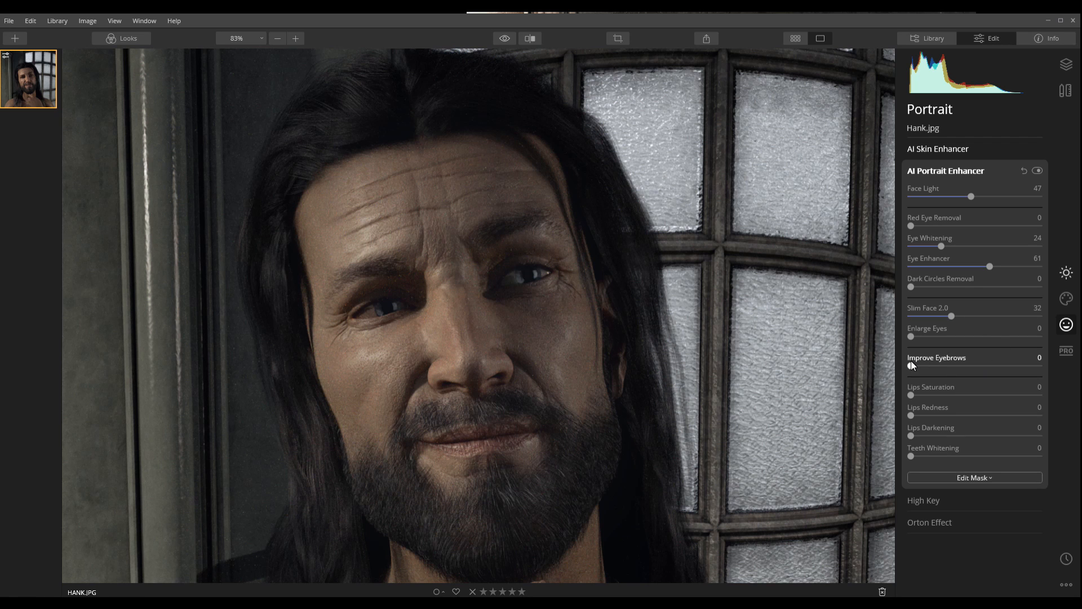
left_click_drag(915, 366, 938, 366)
- Adjust the lips by trying stronger values, ending with Lips Redness at 2, Lips Darkening at 38 and Lips Saturation at 21
left_click_drag(933, 421, 995, 420)
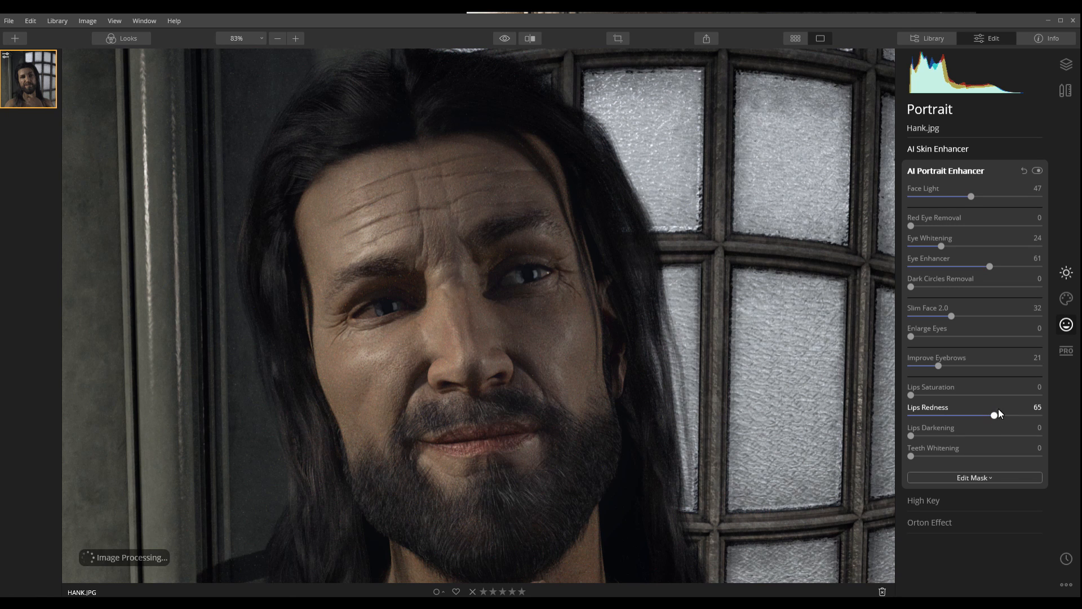
left_click_drag(995, 416, 915, 421)
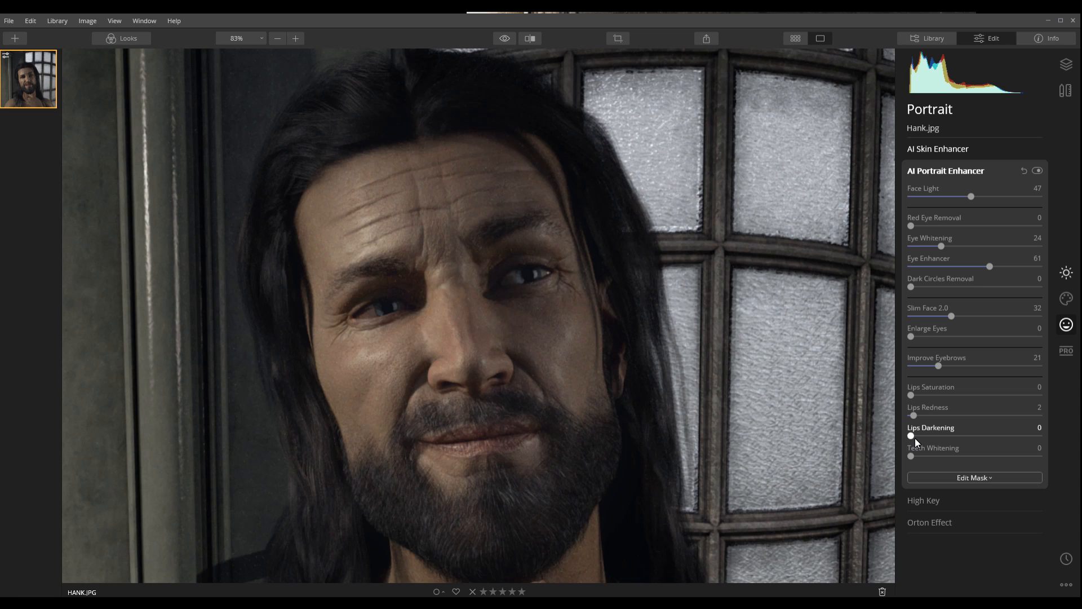
left_click_drag(911, 436, 991, 433)
left_click_drag(998, 437, 978, 436)
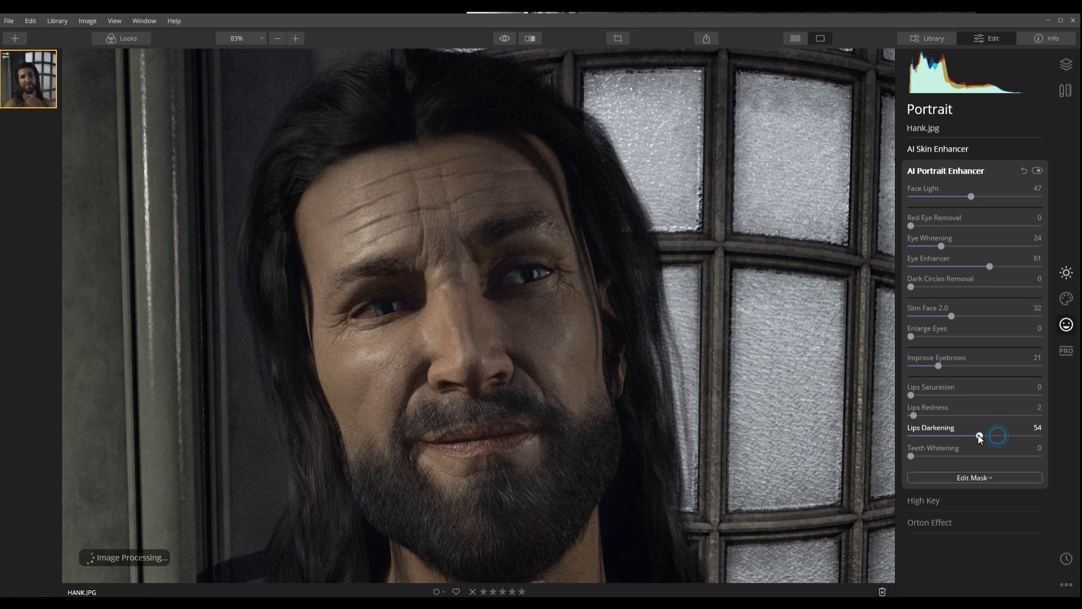
left_click_drag(911, 394, 981, 397)
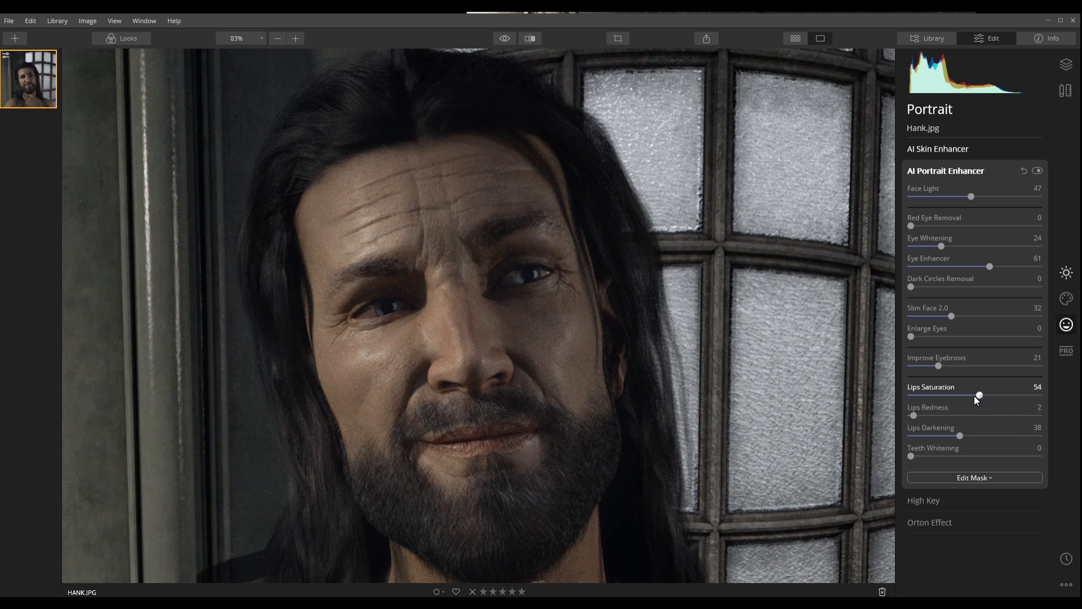
left_click_drag(980, 396, 938, 396)
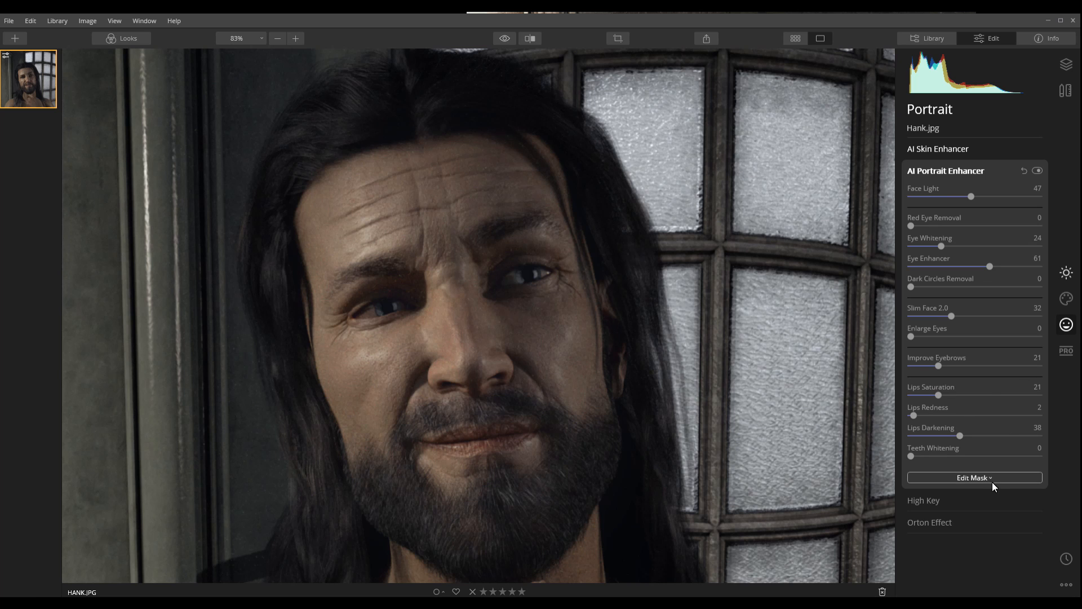
left_click(967, 176)
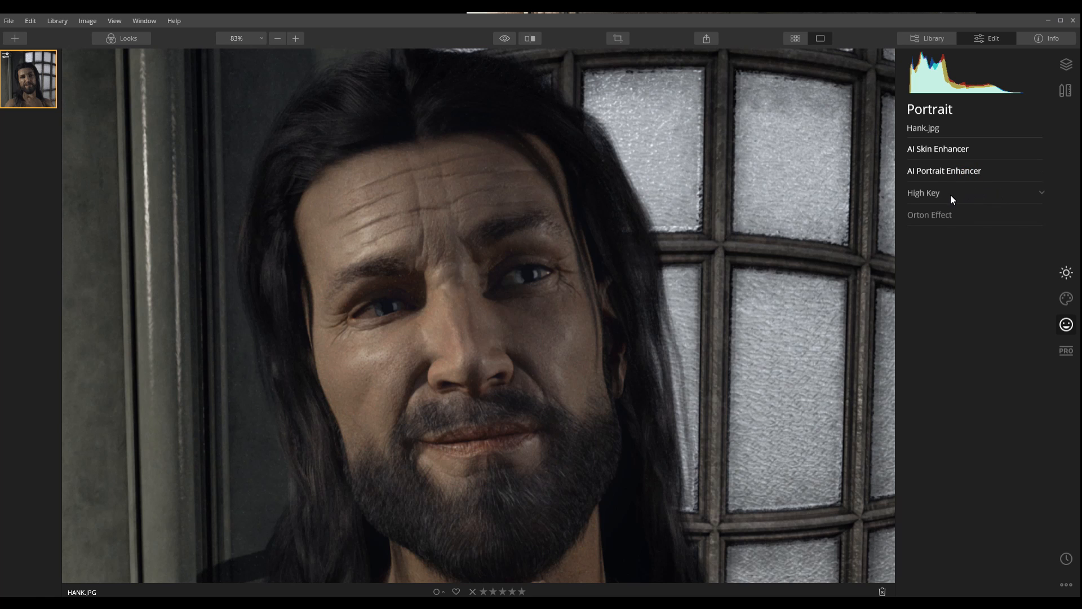
- Look over the High Key effect's settings and view more of the portrait
left_click(948, 194)
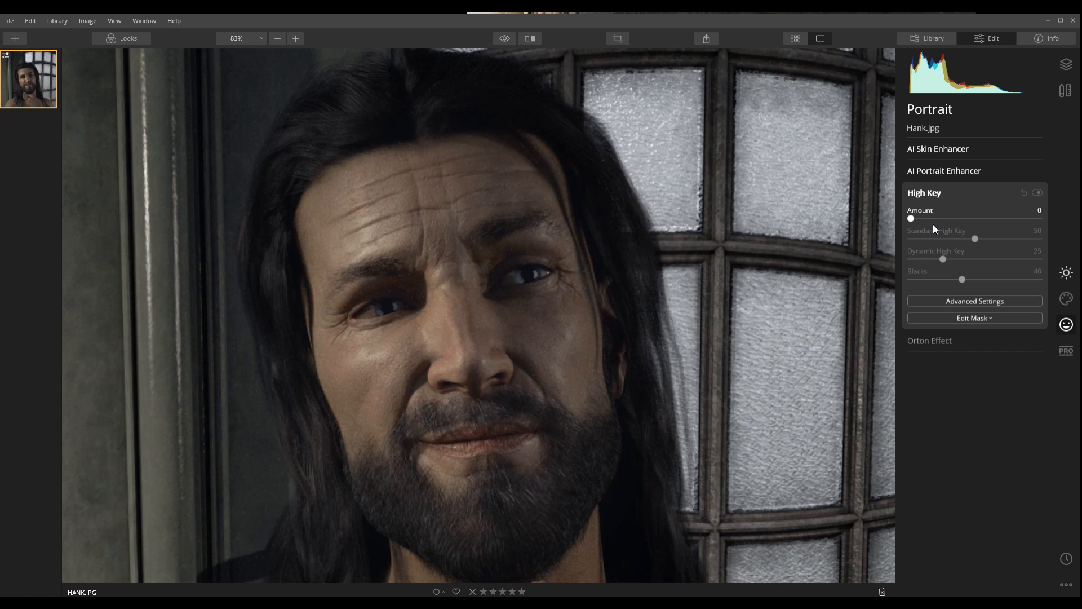
scroll(543, 346, "down", 3)
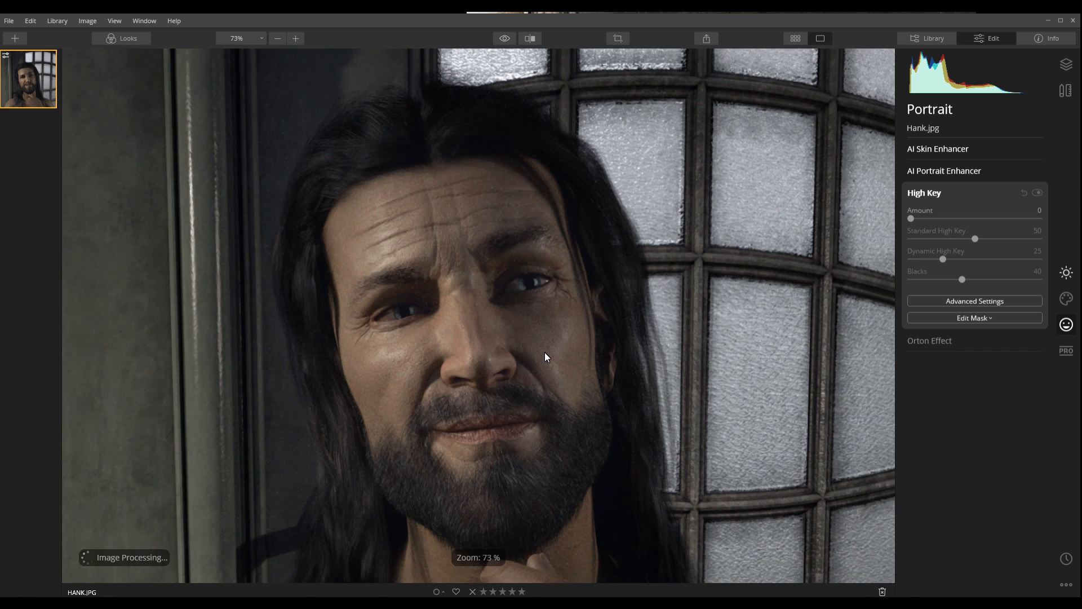
scroll(544, 353, "down", 1)
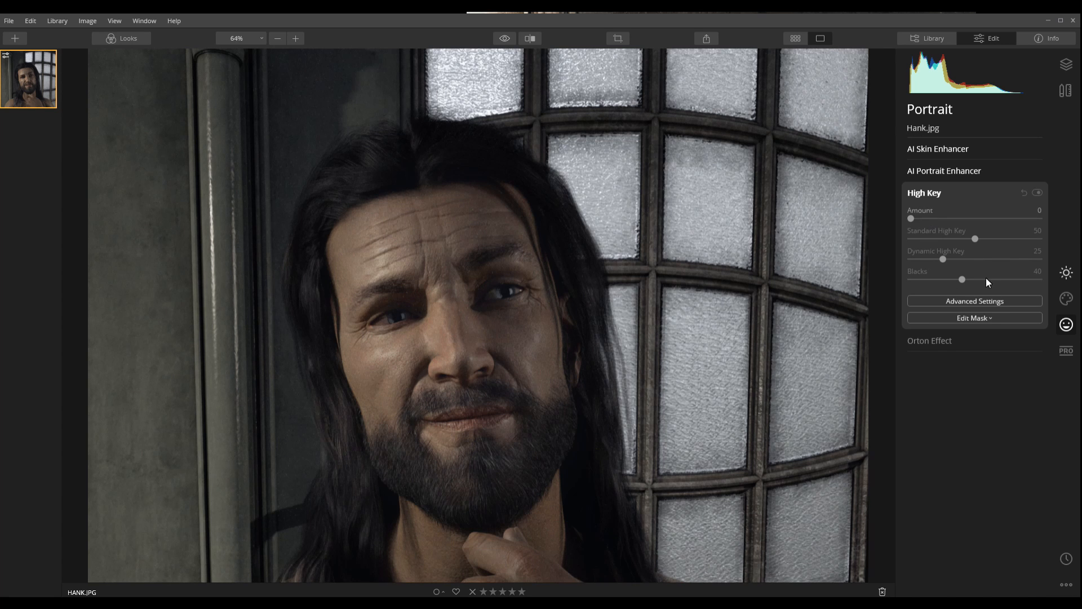
left_click(932, 193)
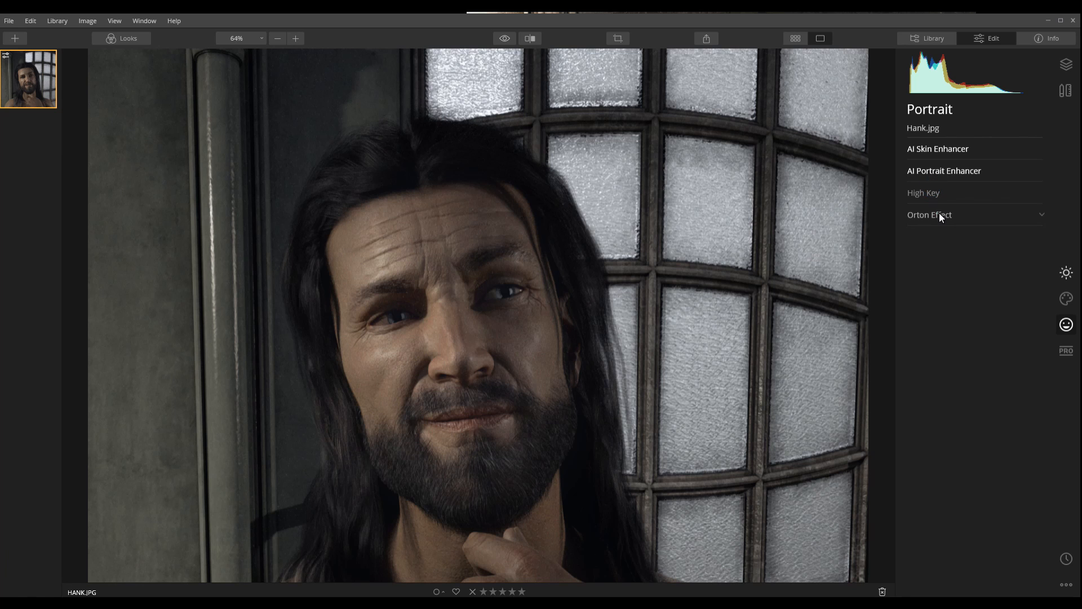
- Try the Type 1 Orton Effect at amounts of 31 and 5, and return the amount to 0
left_click(939, 213)
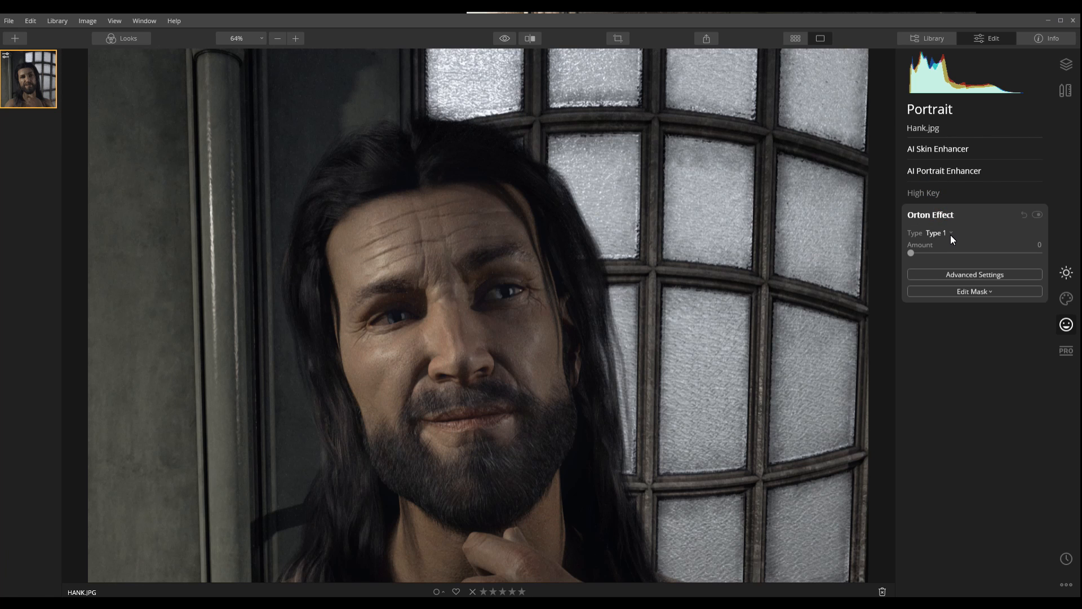
scroll(600, 334, "down", 1)
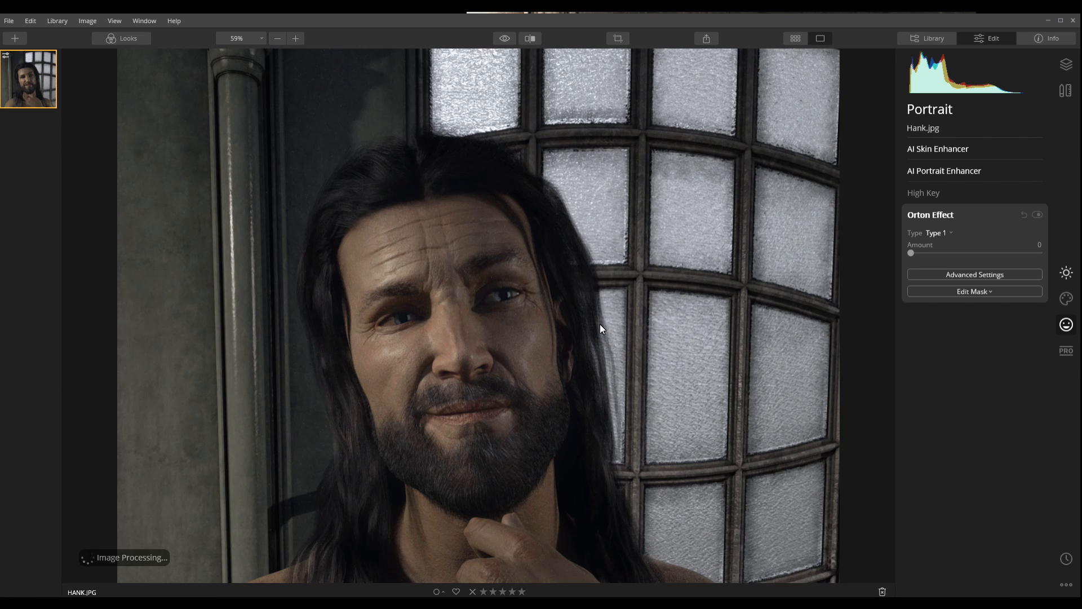
scroll(600, 324, "down", 1)
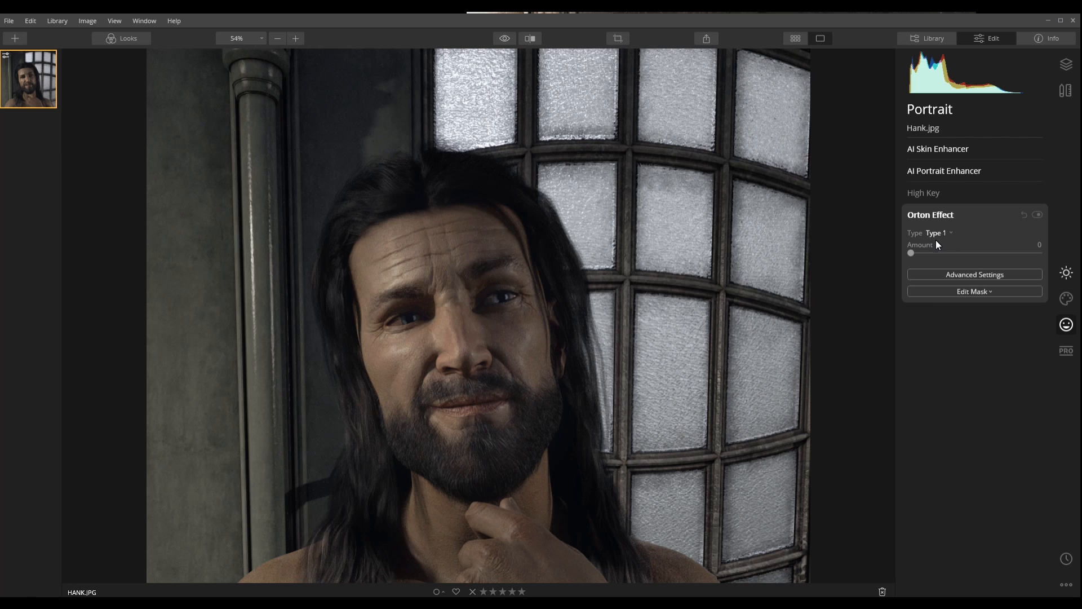
left_click_drag(912, 253, 948, 255)
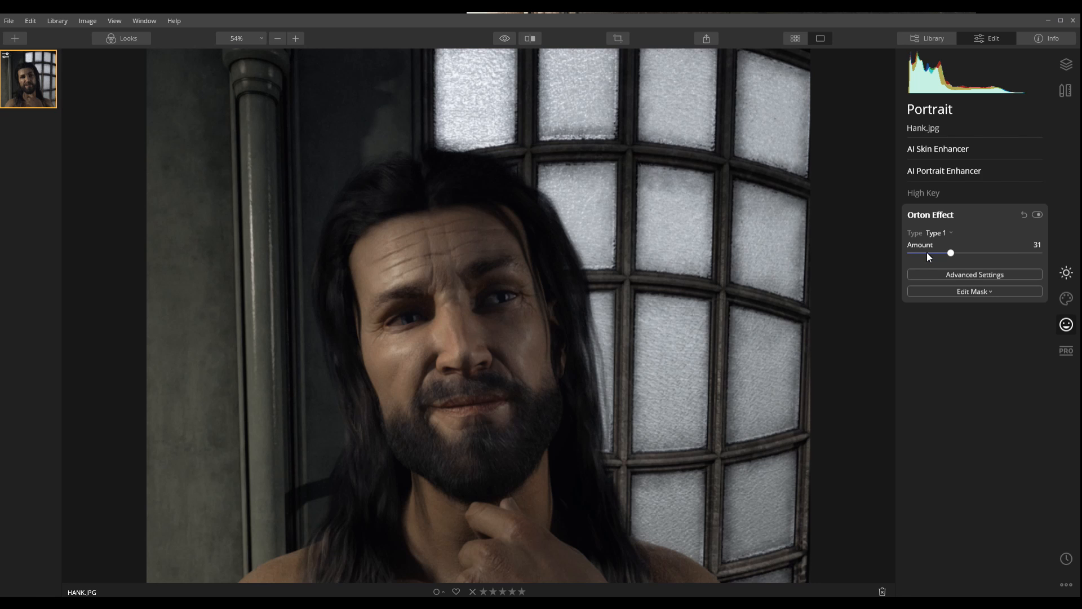
left_click_drag(952, 252, 920, 259)
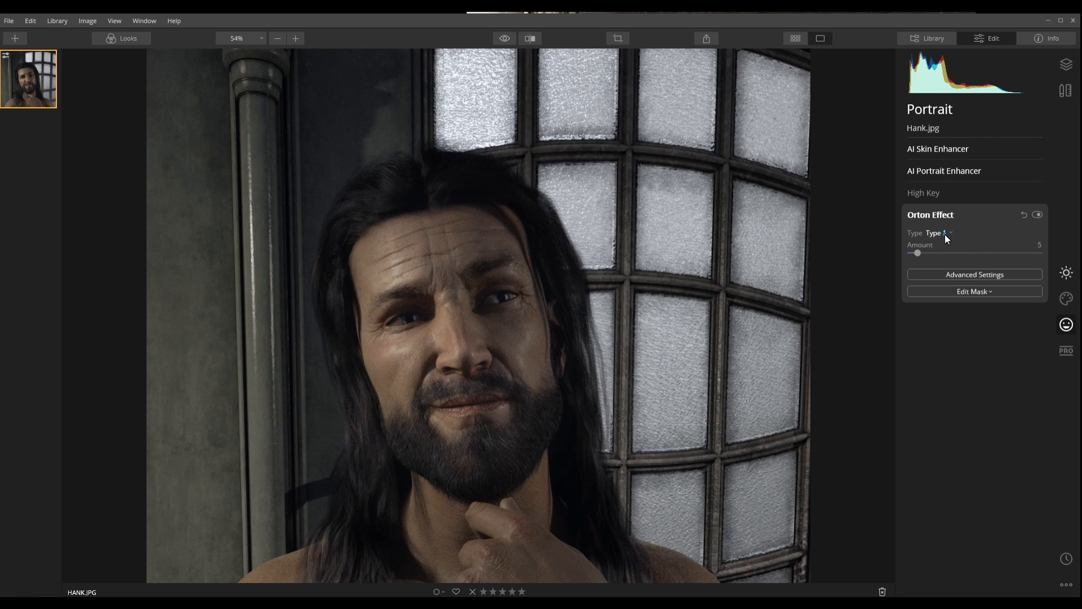
left_click(945, 234)
left_click(983, 228)
left_click_drag(922, 252, 898, 253)
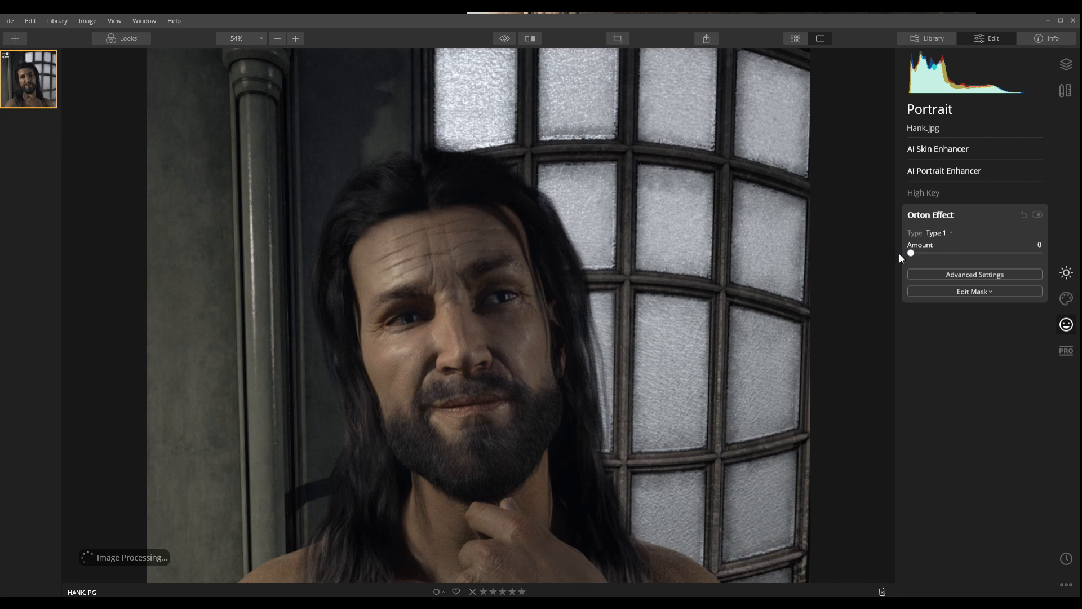
- Apply the Type 2 Orton Effect, trying amounts of 43 and 50 before reducing it to 26
left_click(943, 232)
left_click(951, 256)
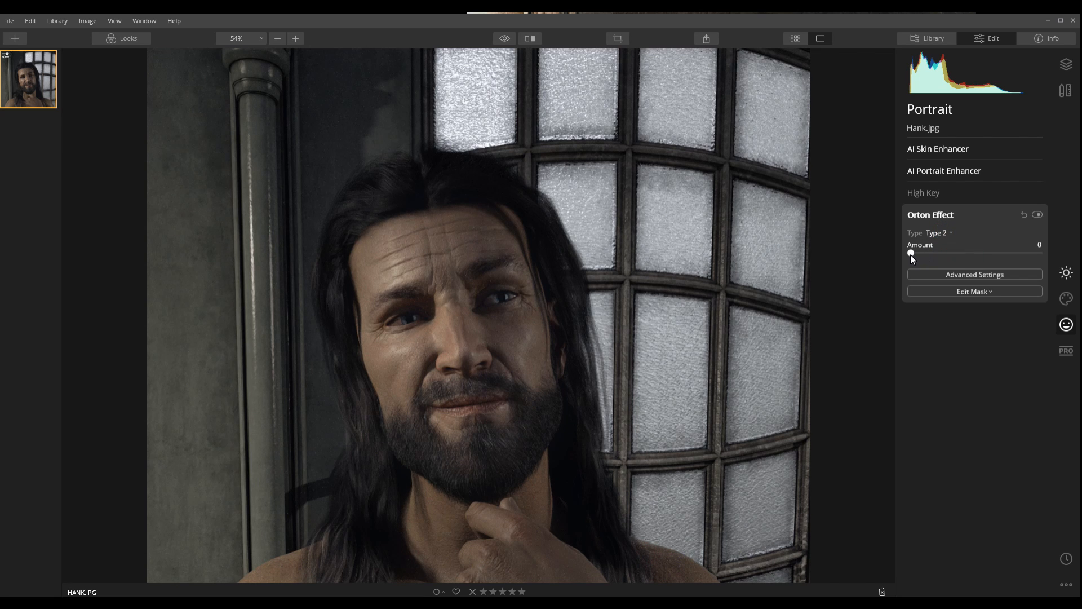
left_click_drag(912, 254, 967, 253)
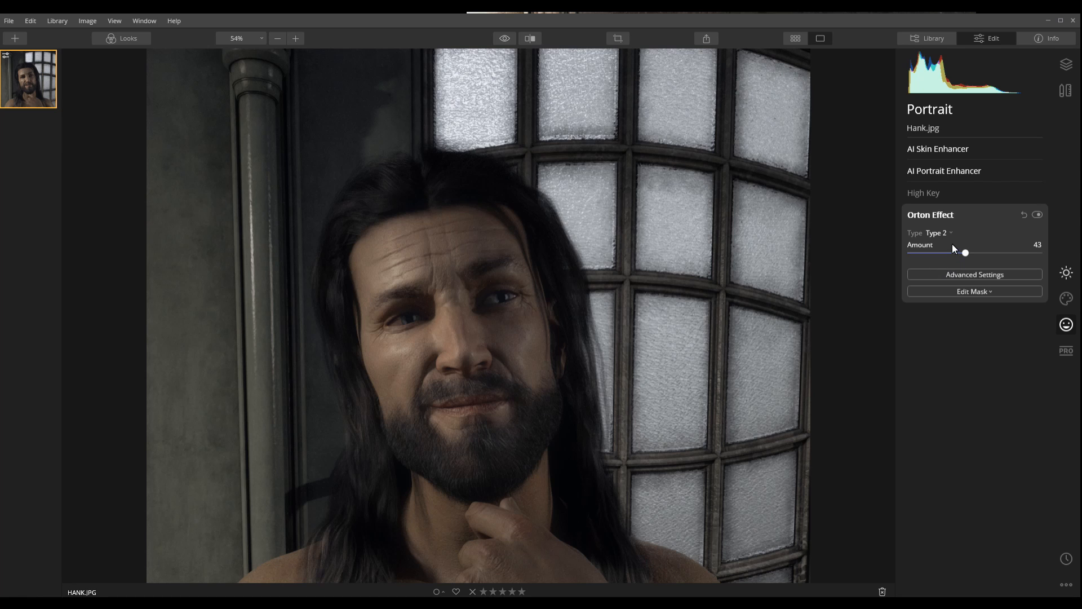
left_click_drag(965, 253, 975, 254)
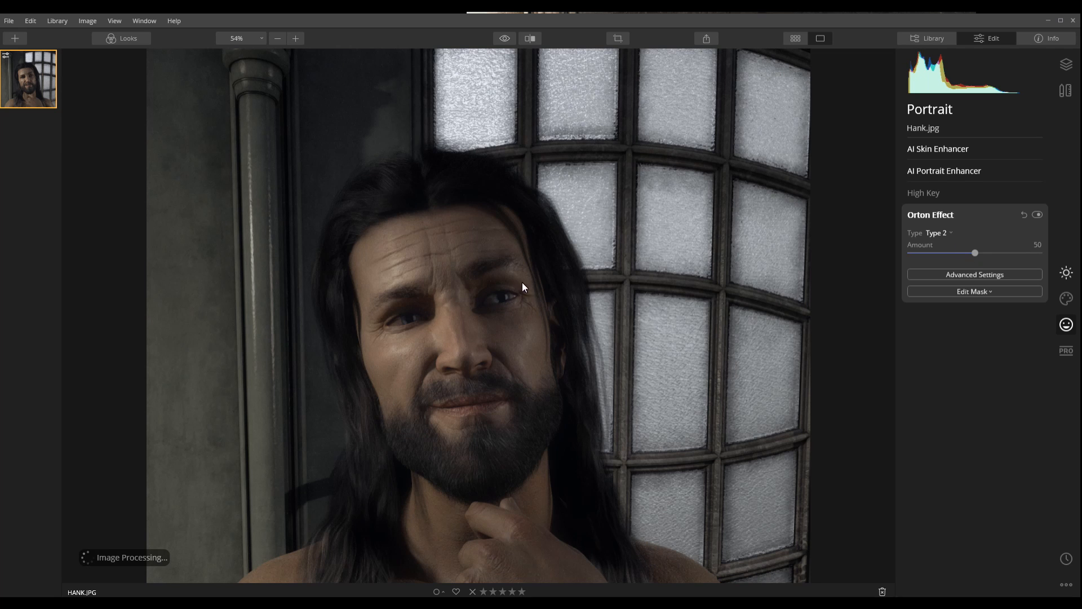
left_click(944, 253)
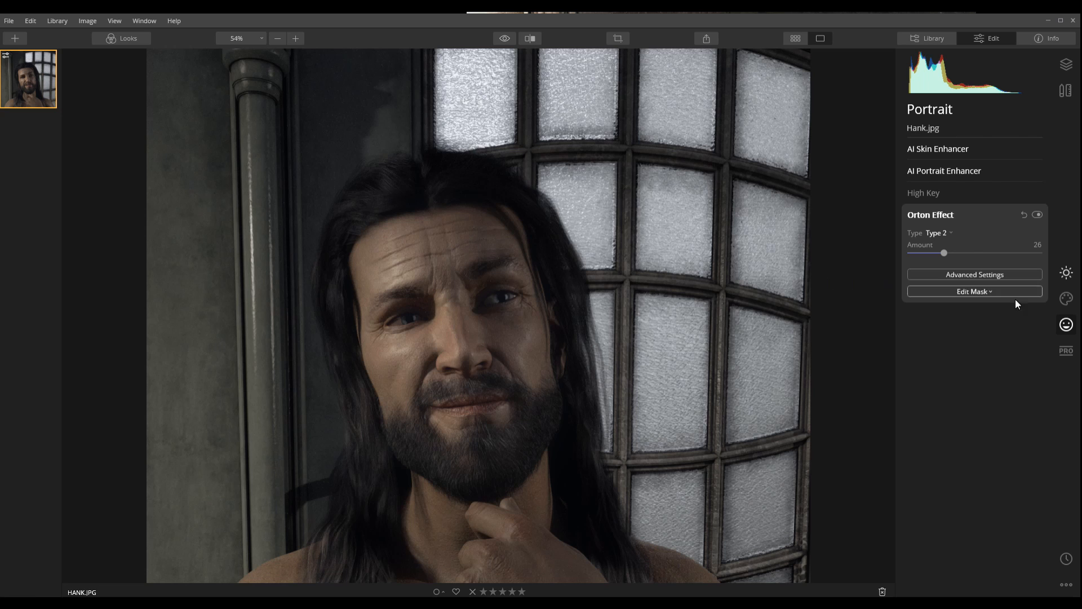
- Review the Advanced Contrast settings among the Professional effects
left_click(1067, 360)
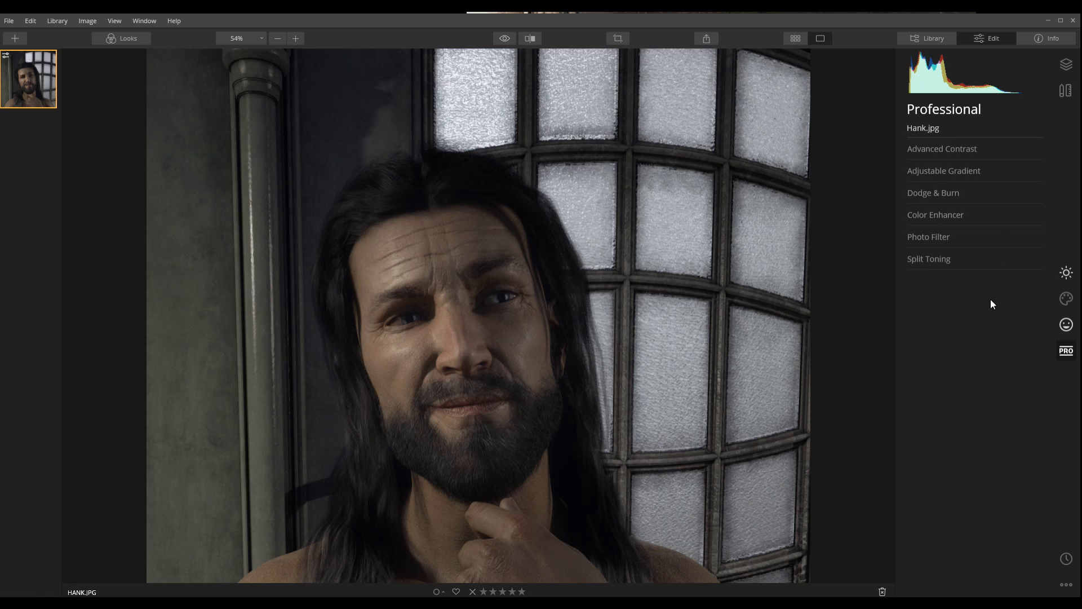
left_click(959, 151)
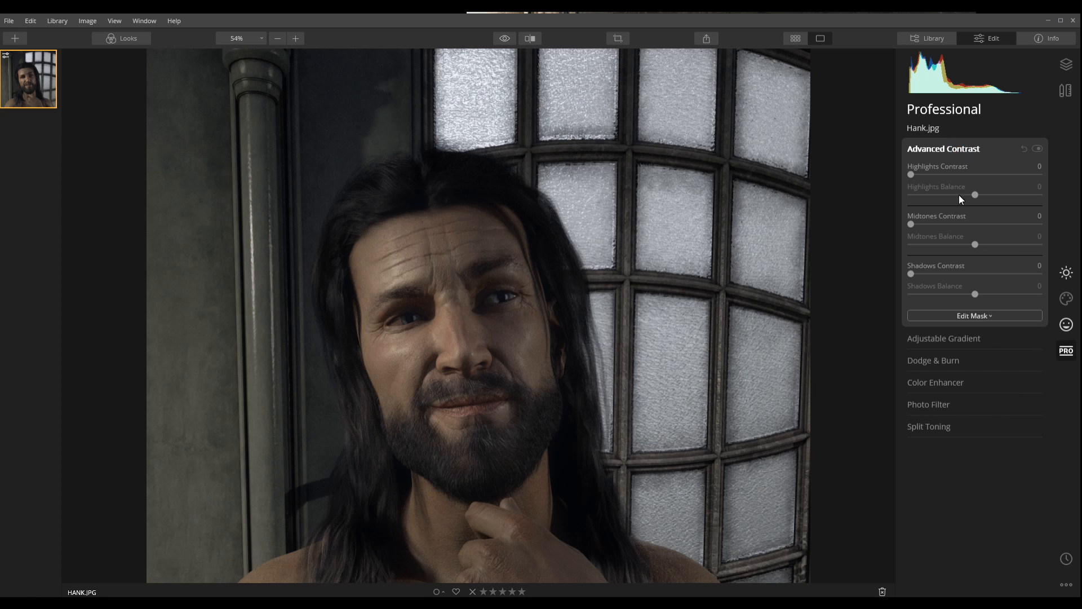
left_click(956, 152)
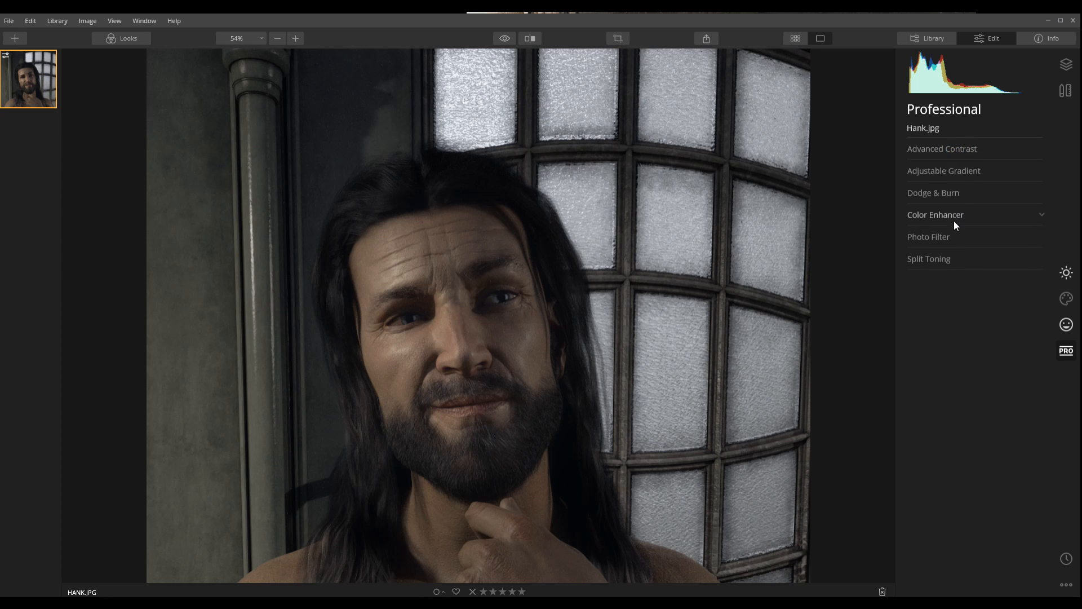
- Try Color Enhancer Warmth at -64, bring it back to 3, and disable the Color Enhancer
left_click(953, 217)
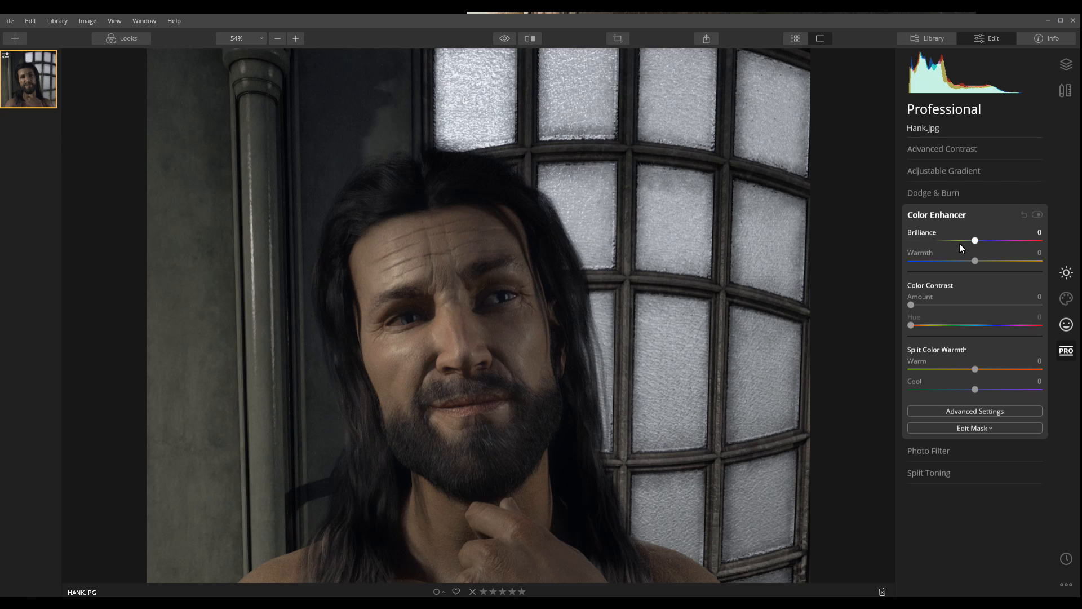
left_click_drag(975, 261, 932, 263)
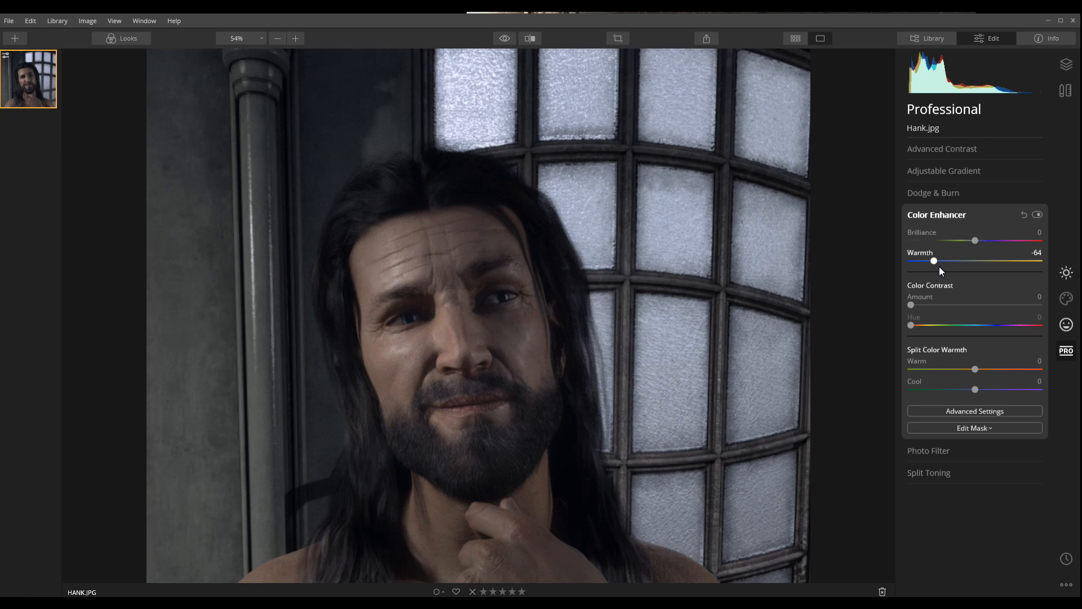
left_click_drag(931, 262, 976, 269)
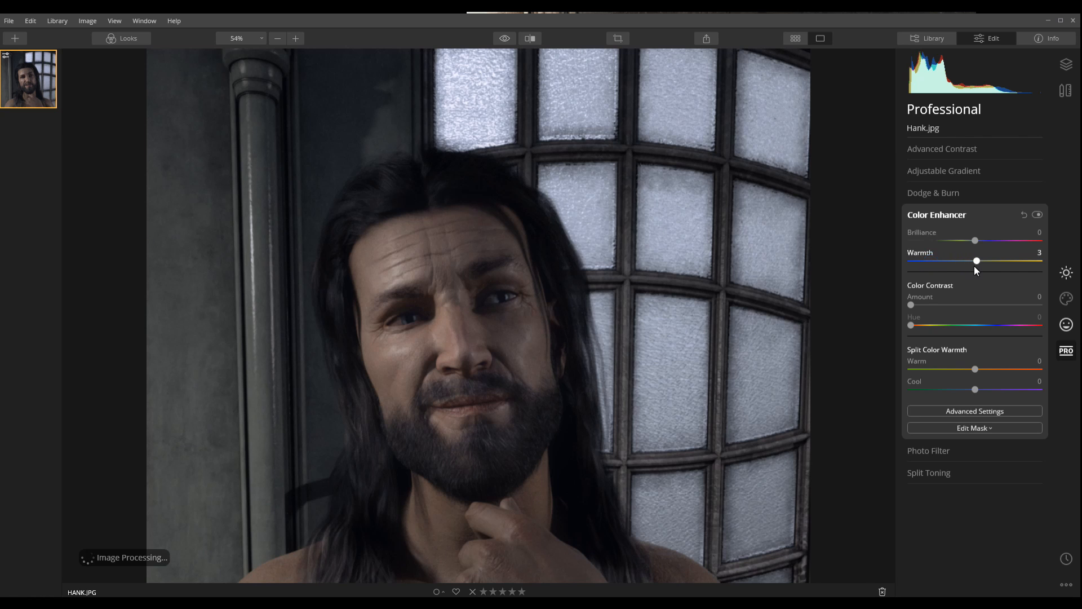
left_click_drag(977, 268, 975, 263)
left_click(1037, 215)
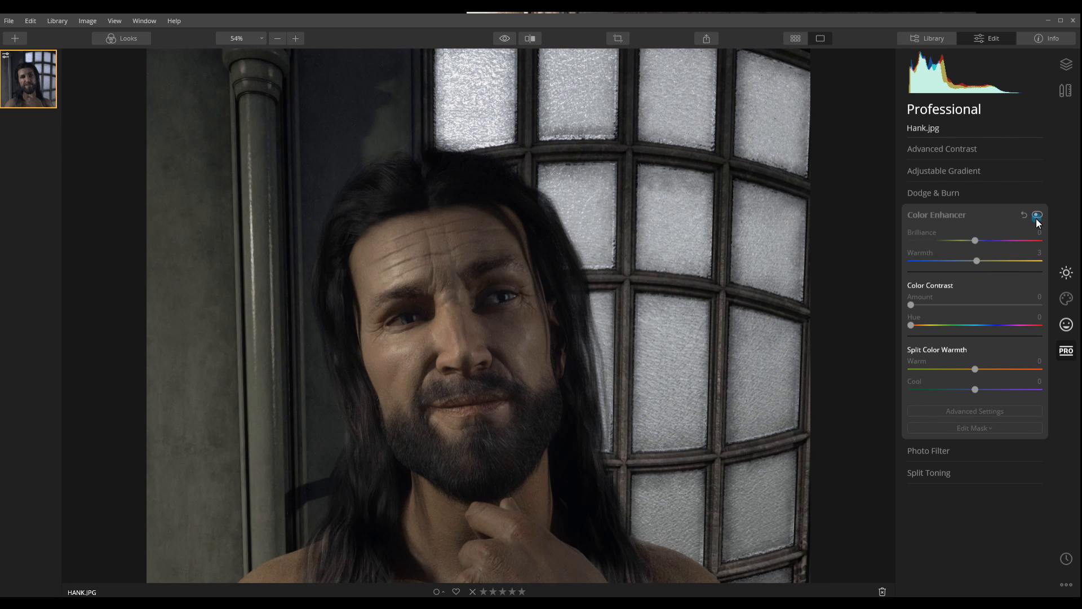
left_click(1004, 219)
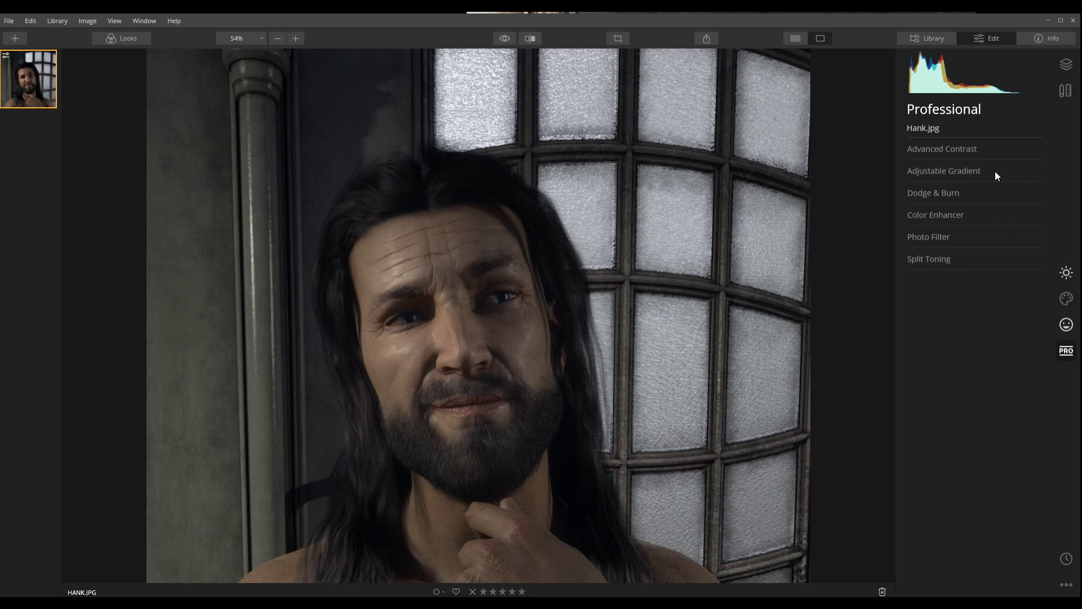
scroll(465, 282, "down", 2)
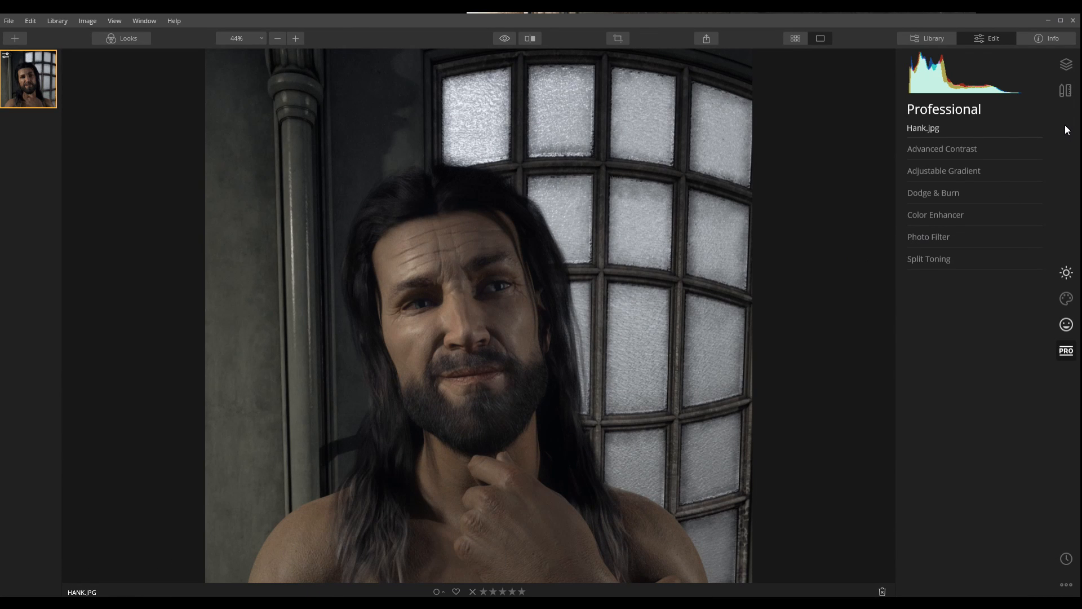
- Compare the edited portrait with the original image twice
left_click(497, 39)
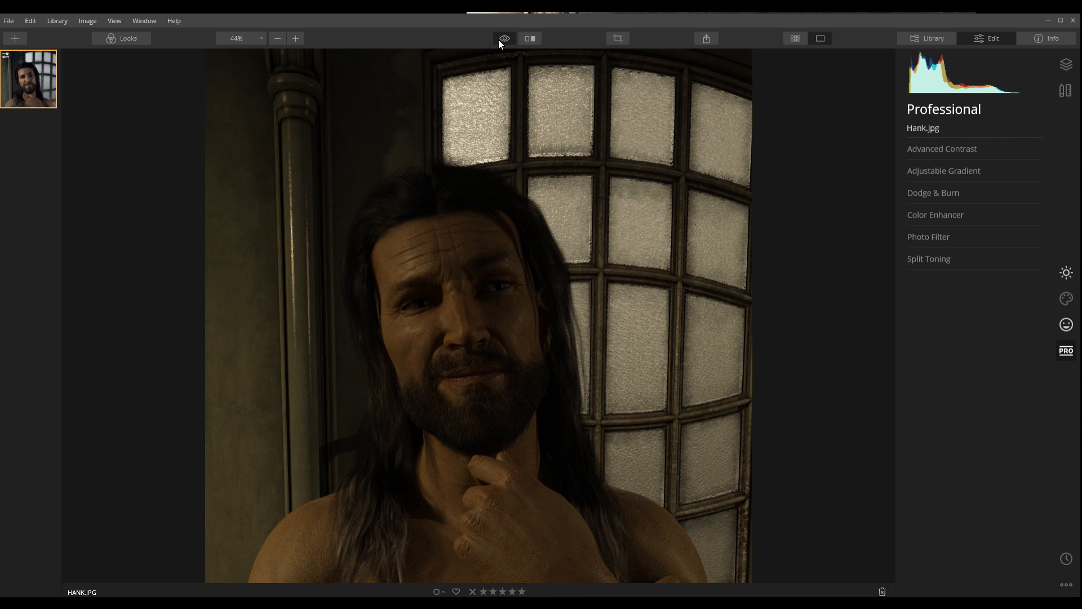
left_click(499, 39)
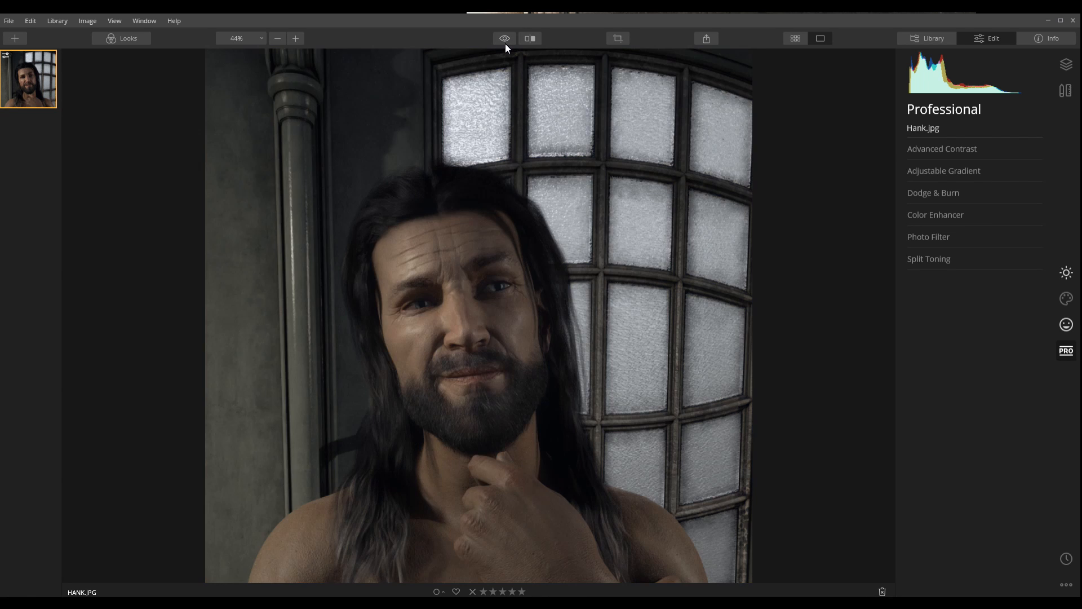
left_click(507, 38)
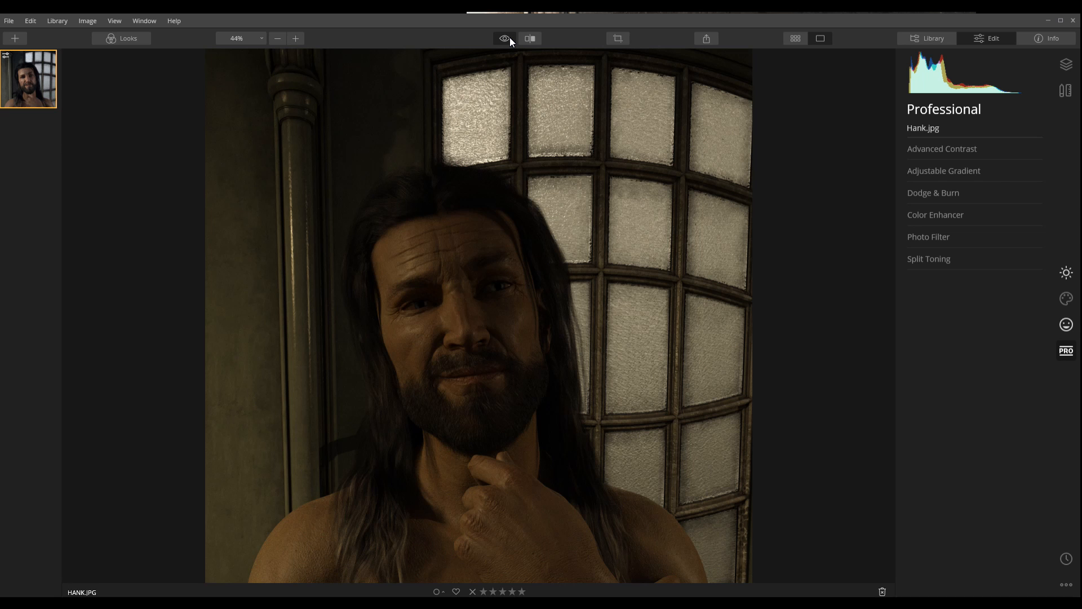
left_click(509, 38)
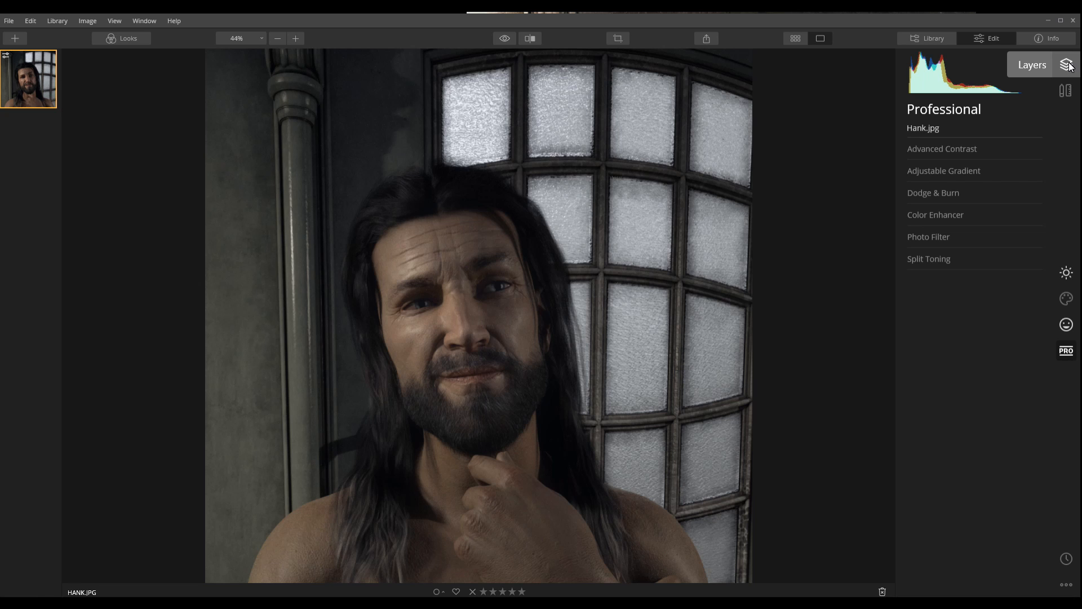
- Add tintype_2.jpg as a new image layer above Hank.jpg and set its blend mode to Overlay
left_click(1066, 64)
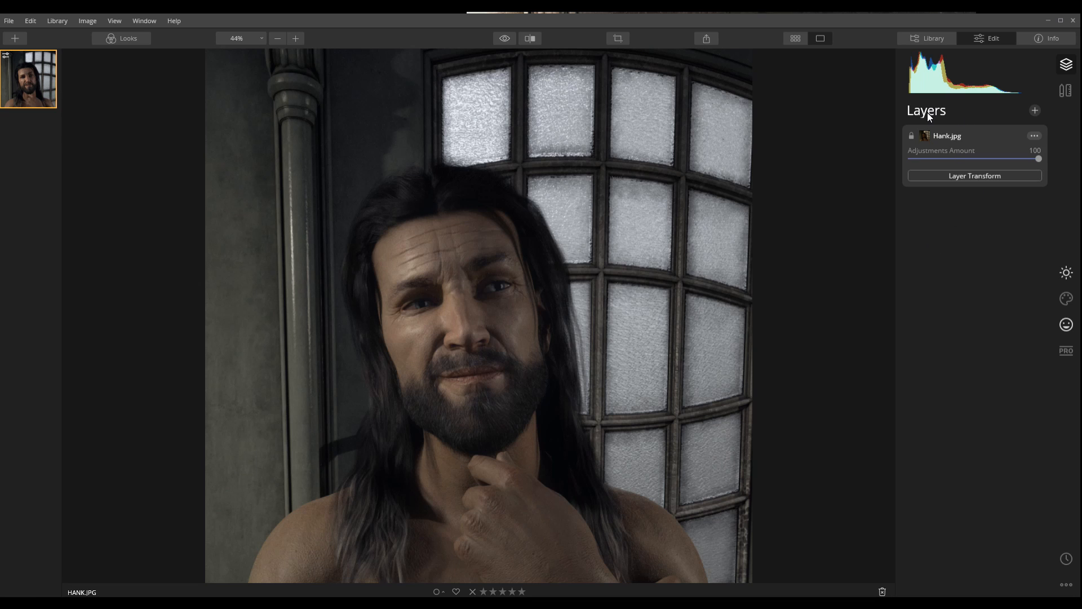
left_click(1035, 110)
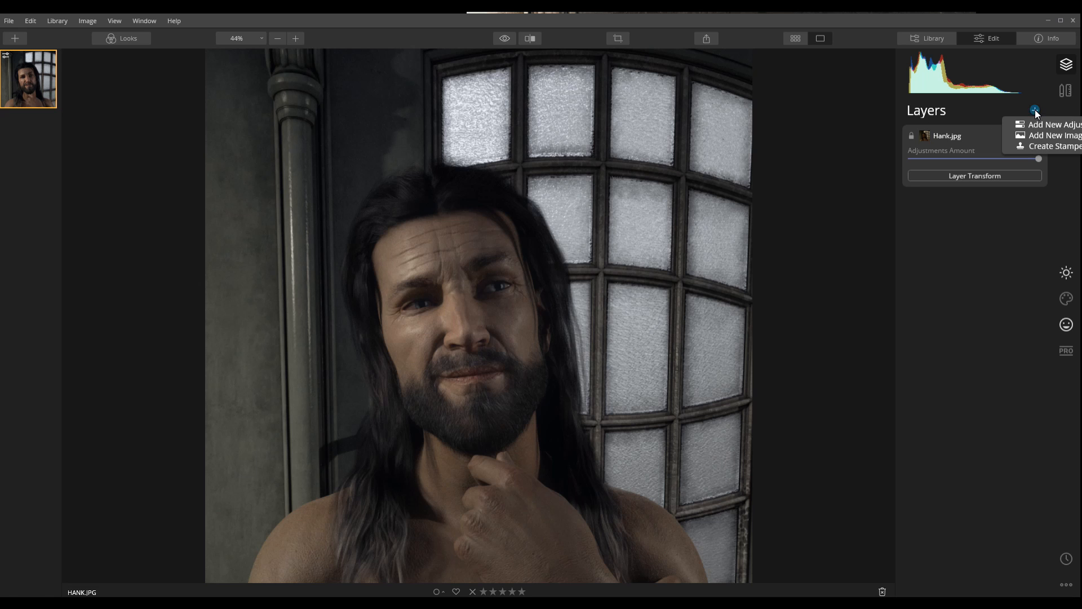
left_click(1079, 136)
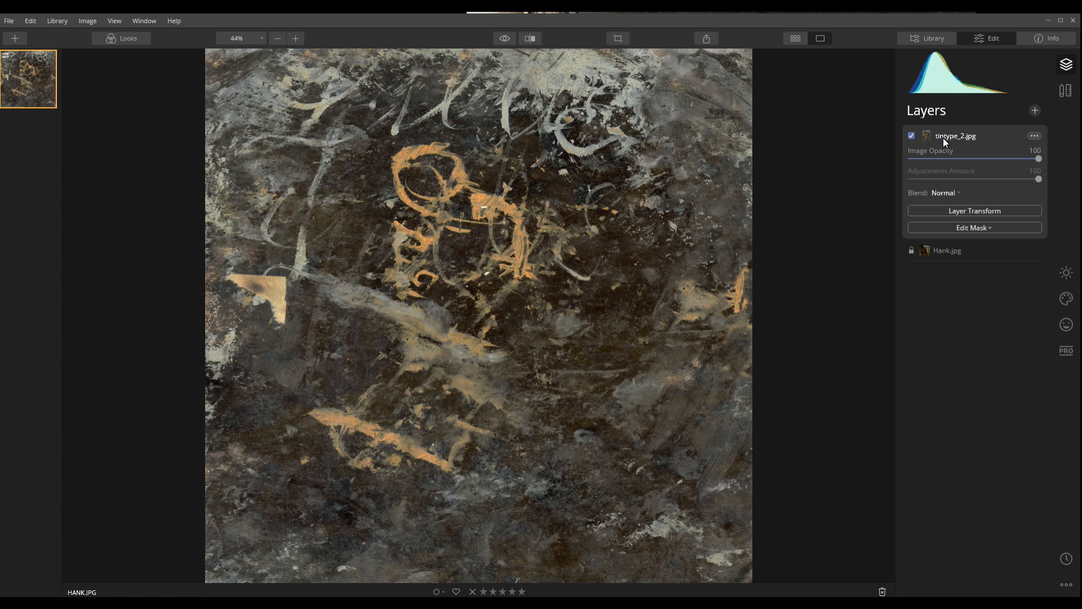
left_click(950, 193)
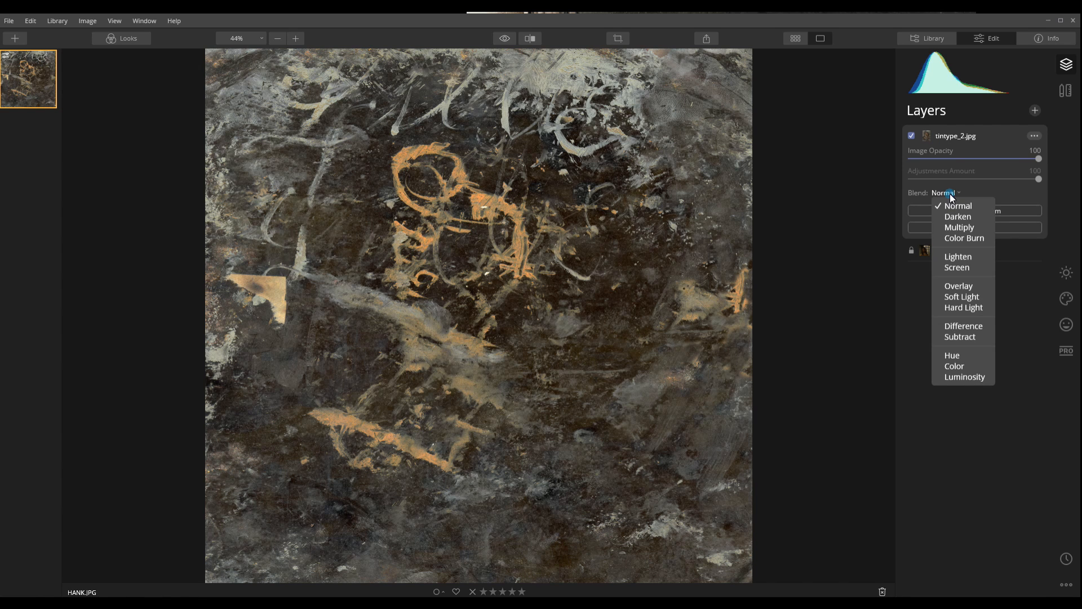
left_click(968, 289)
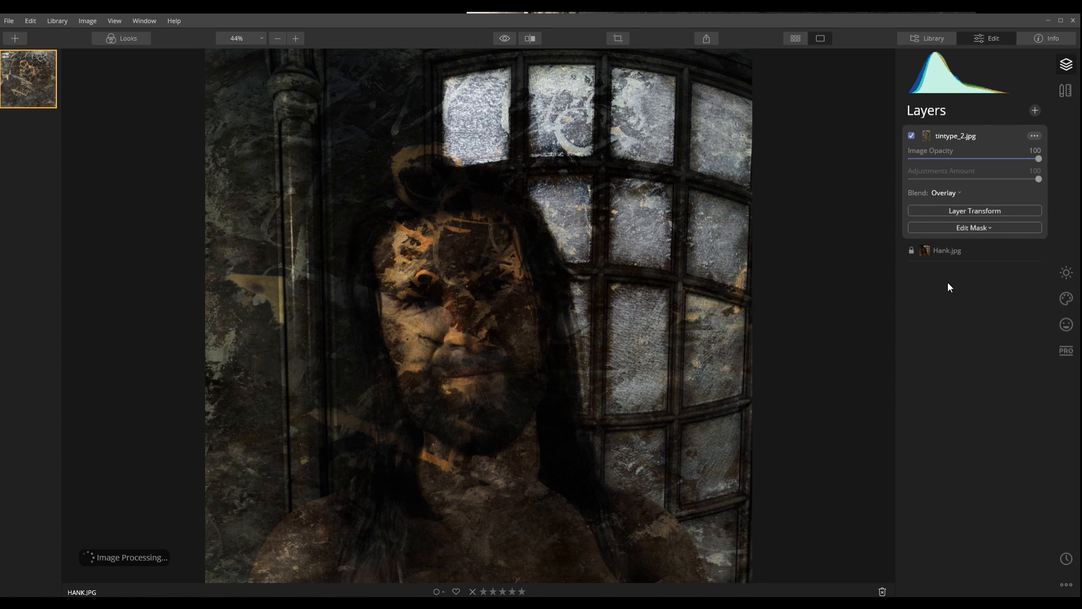
- Preview other blend modes but keep Overlay, and reduce the tintype_2.jpg layer's image opacity to 46 after trying 55 and 59
left_click(939, 194)
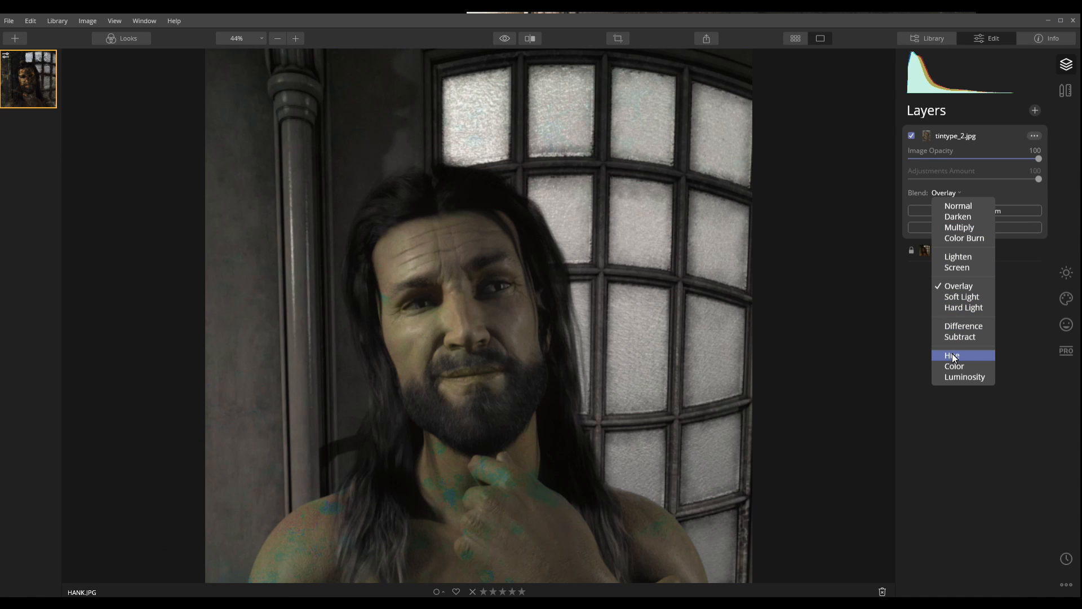
left_click(978, 283)
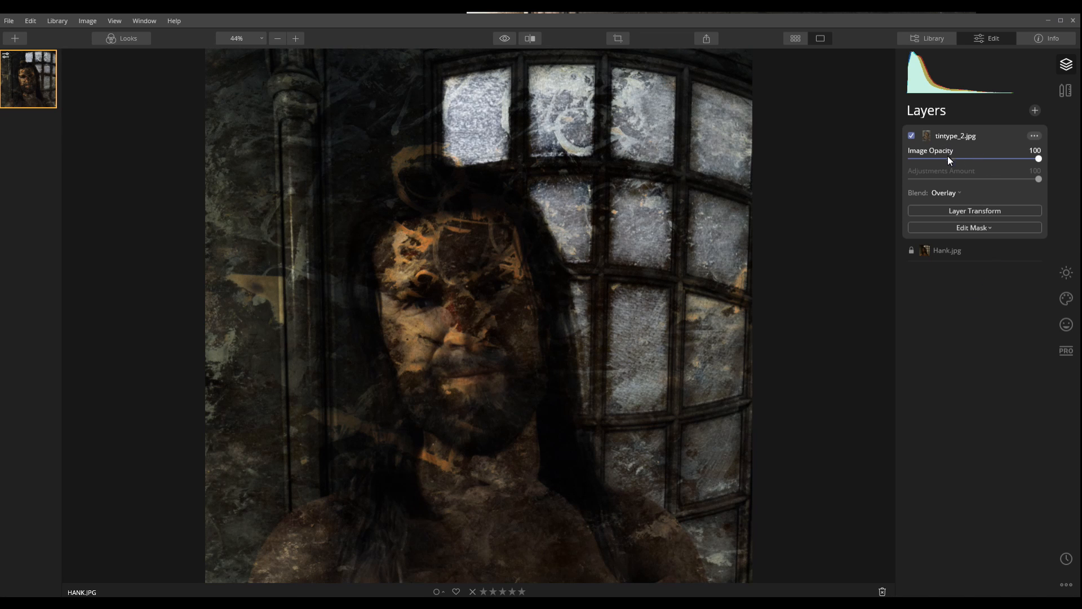
left_click(982, 160)
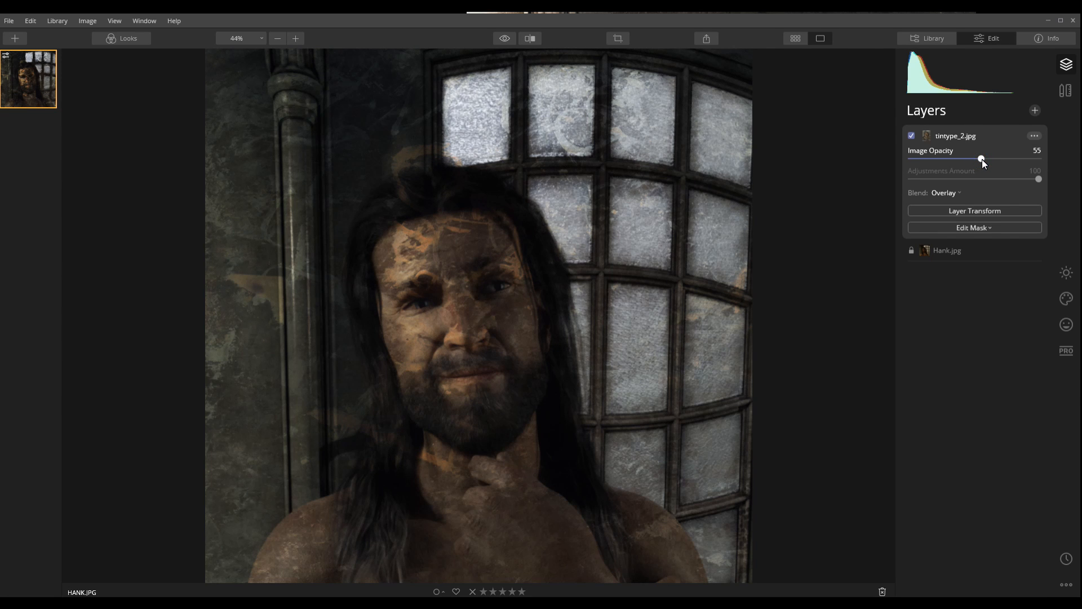
left_click_drag(983, 162, 987, 158)
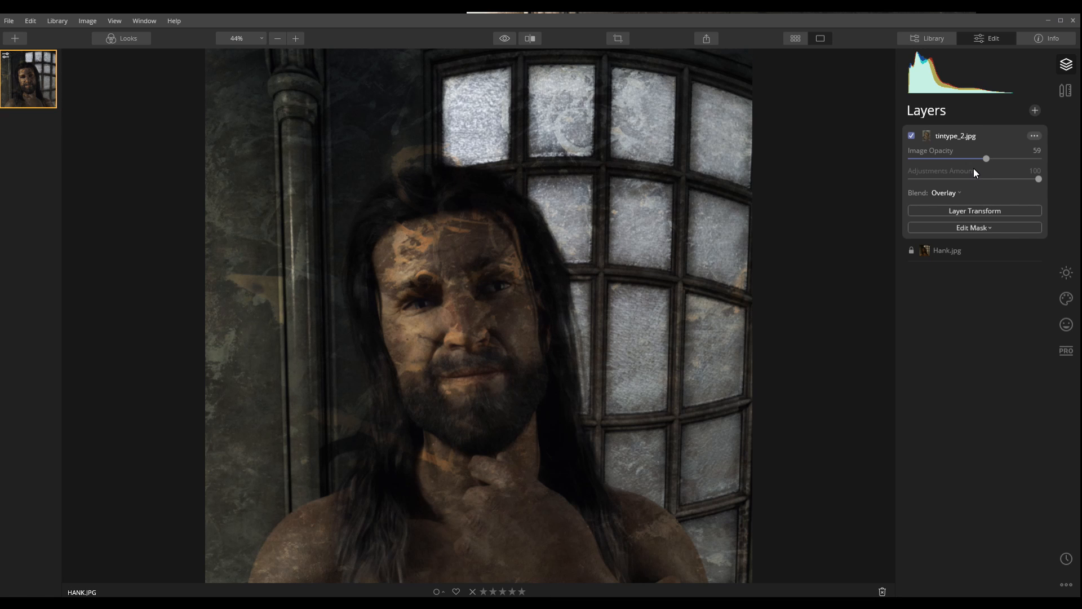
left_click_drag(976, 157, 969, 162)
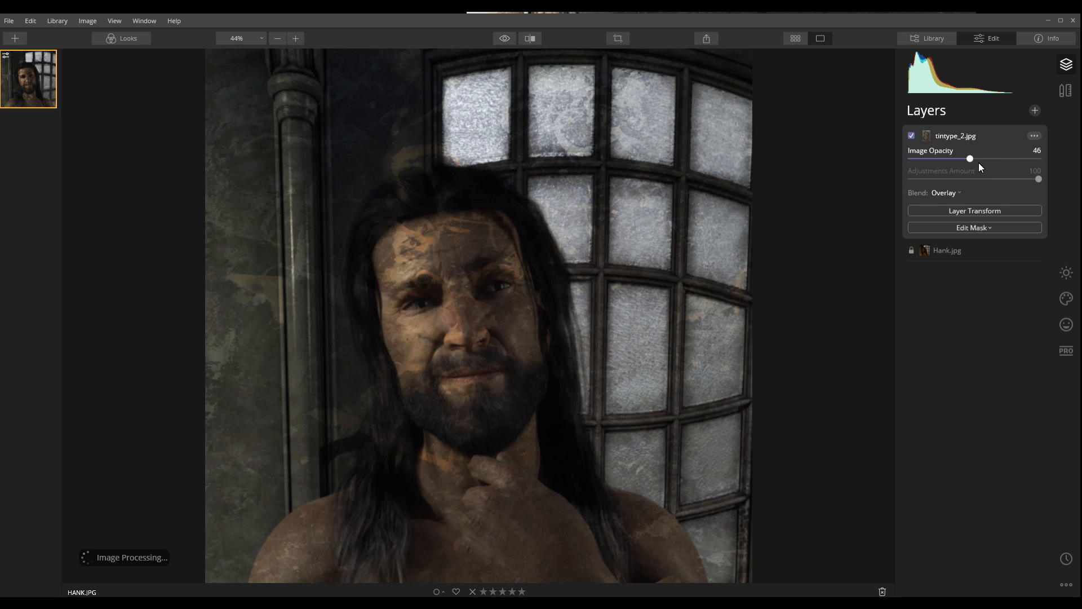
- Try the Screen blend mode on the tintype_2.jpg layer and return it to Overlay
left_click(955, 194)
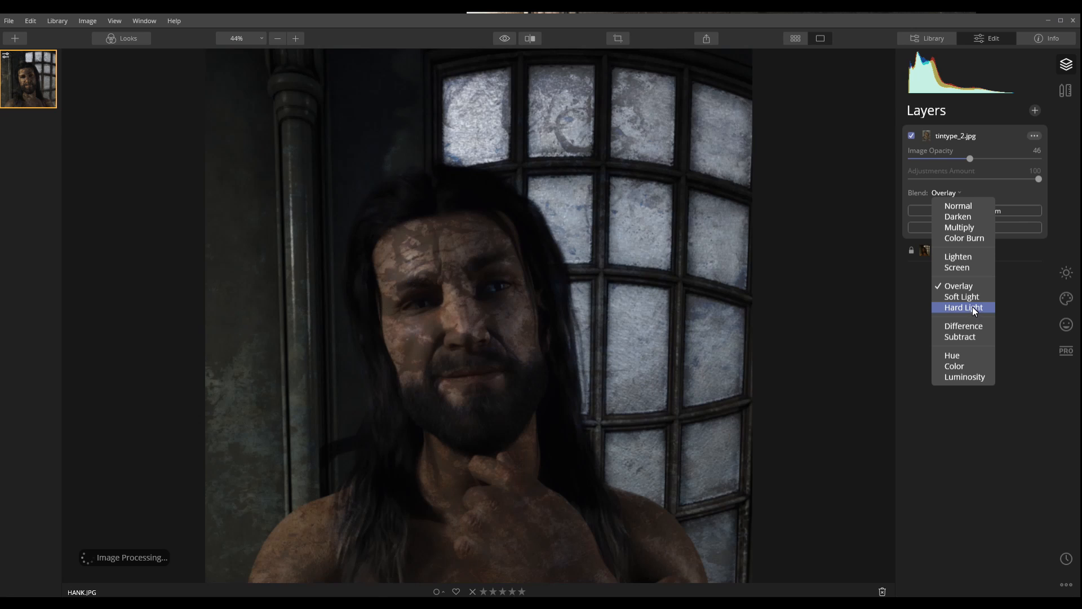
left_click(962, 267)
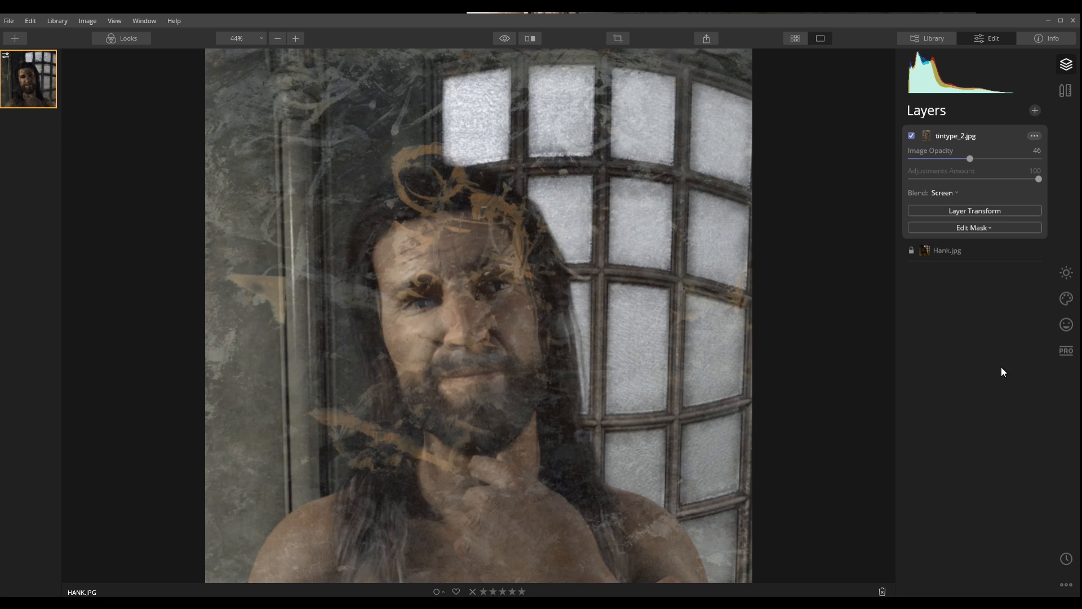
left_click(949, 194)
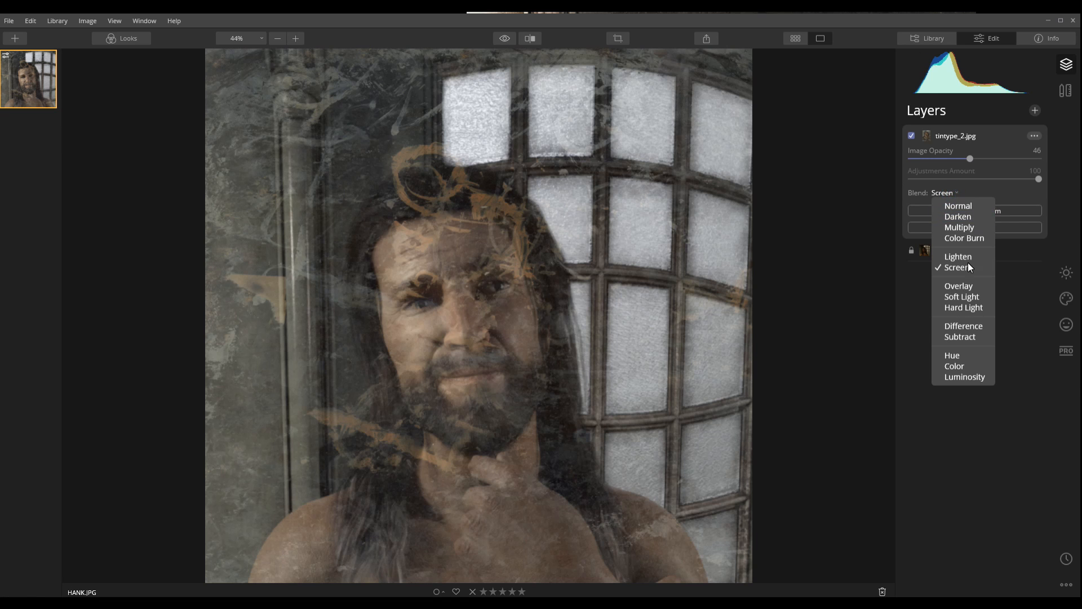
left_click(968, 282)
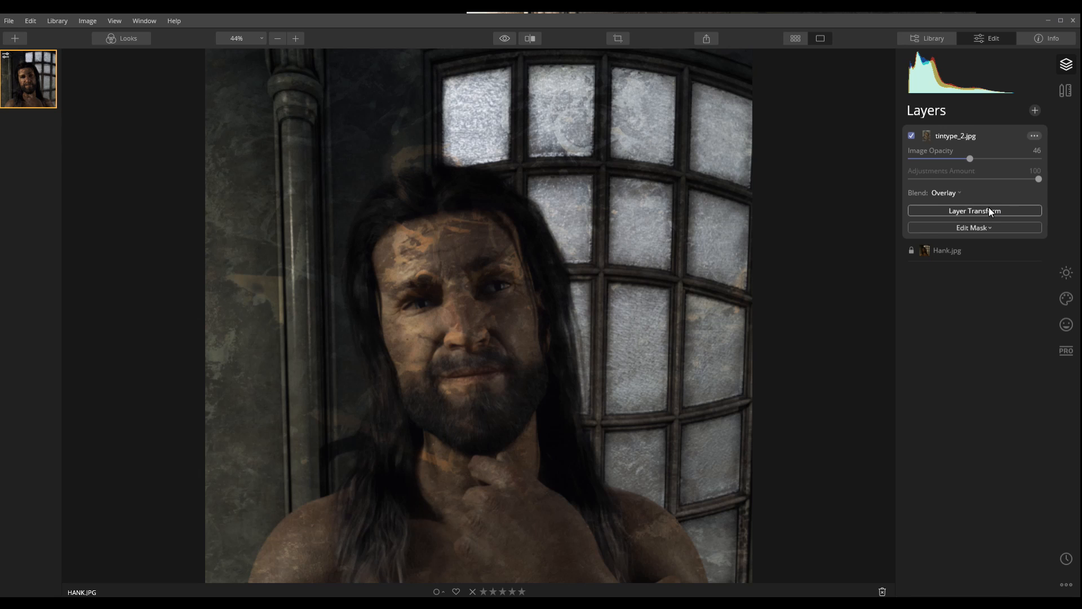
- Start a brush mask on the tintype_2.jpg layer and erase the texture from the forehead at 50% brush opacity
left_click(973, 228)
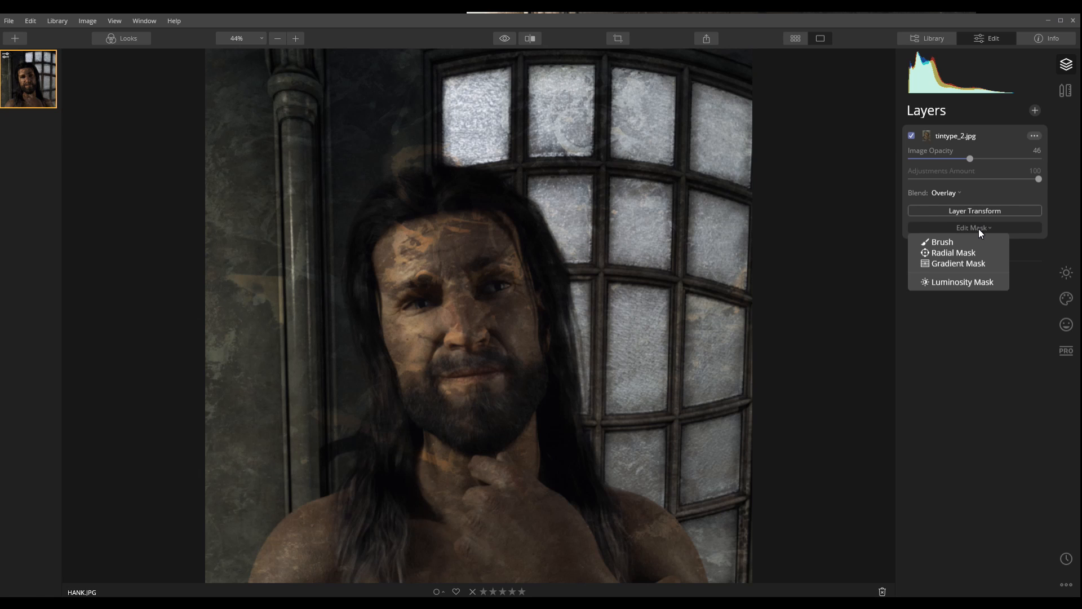
left_click(946, 245)
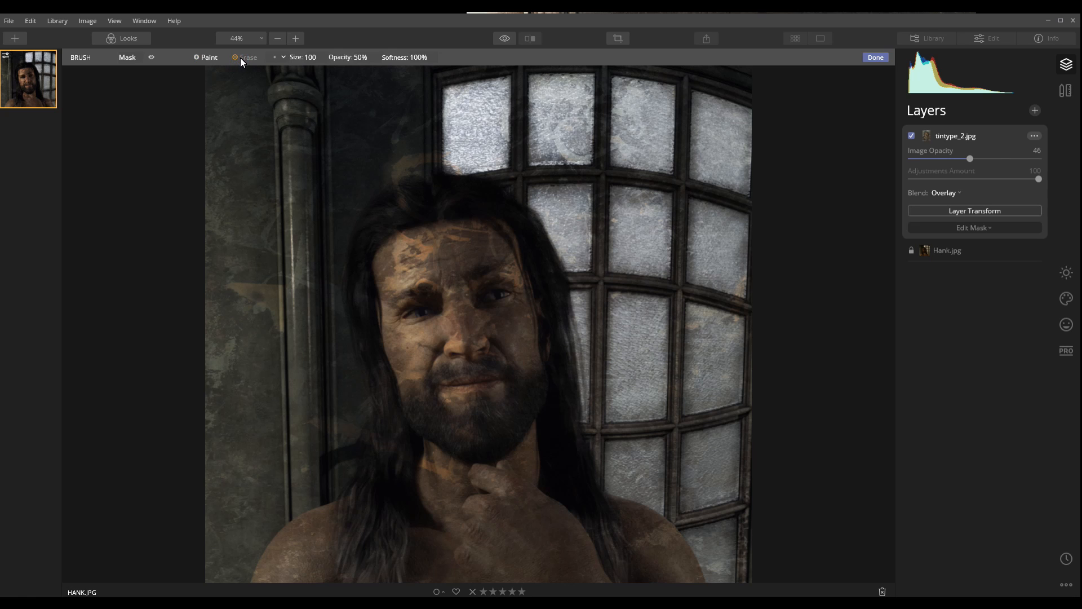
left_click_drag(406, 249, 393, 266)
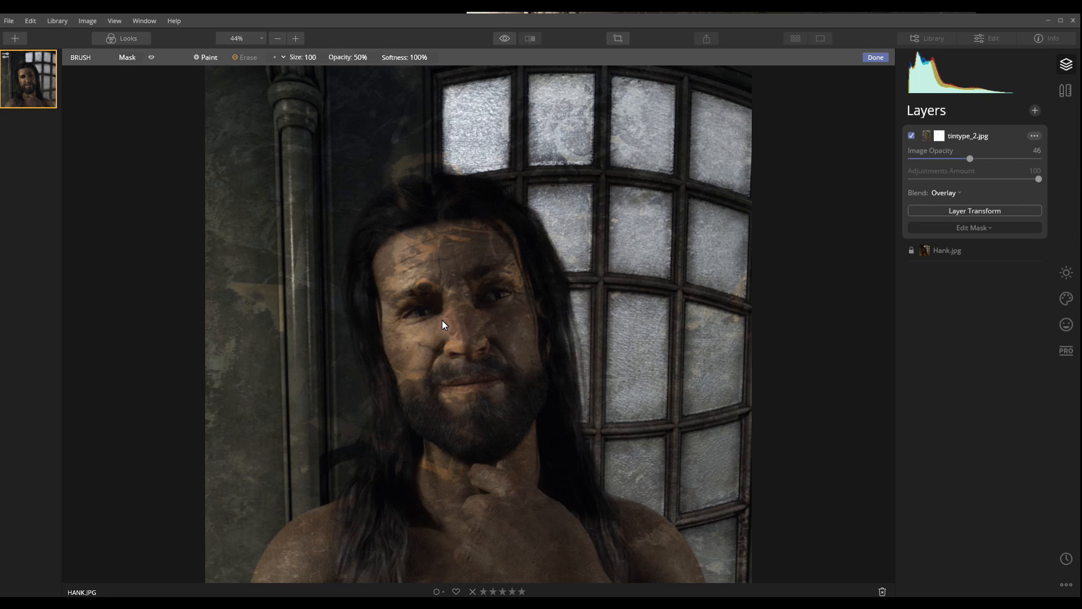
left_click_drag(396, 256, 427, 246)
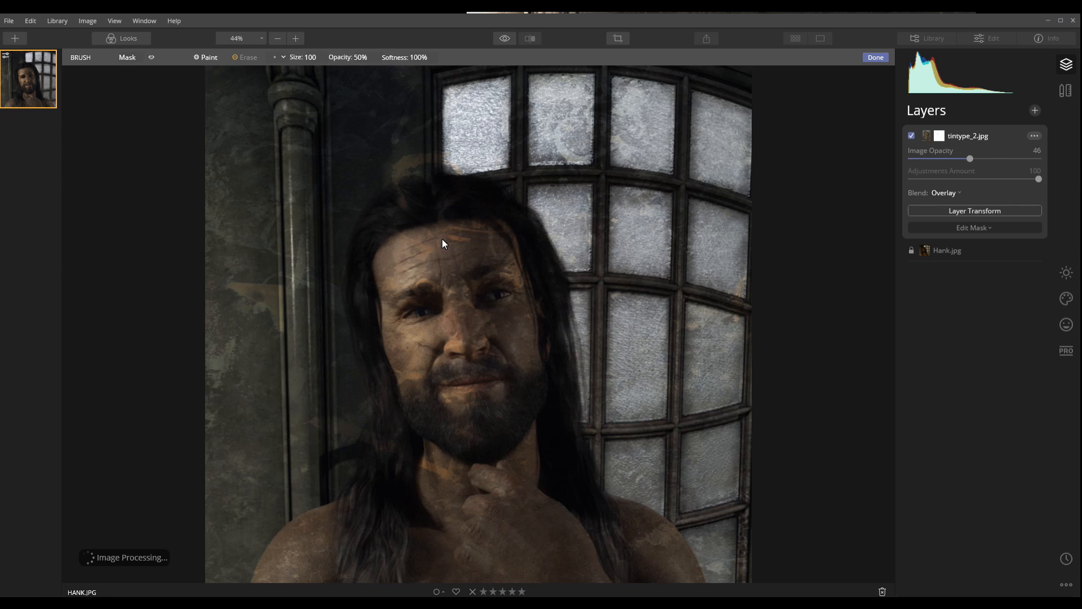
- Set the brush opacity to 100% and erase the texture from the man's face, beard, neck, hand, chest, shoulders and hair
left_click(367, 59)
left_click_drag(389, 89, 417, 92)
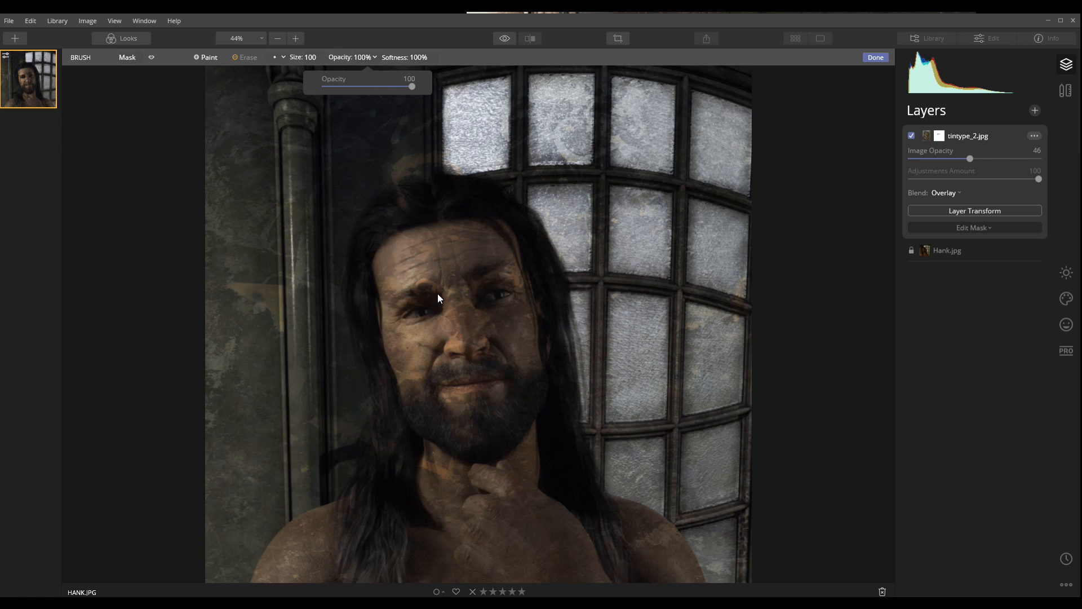
left_click(447, 262)
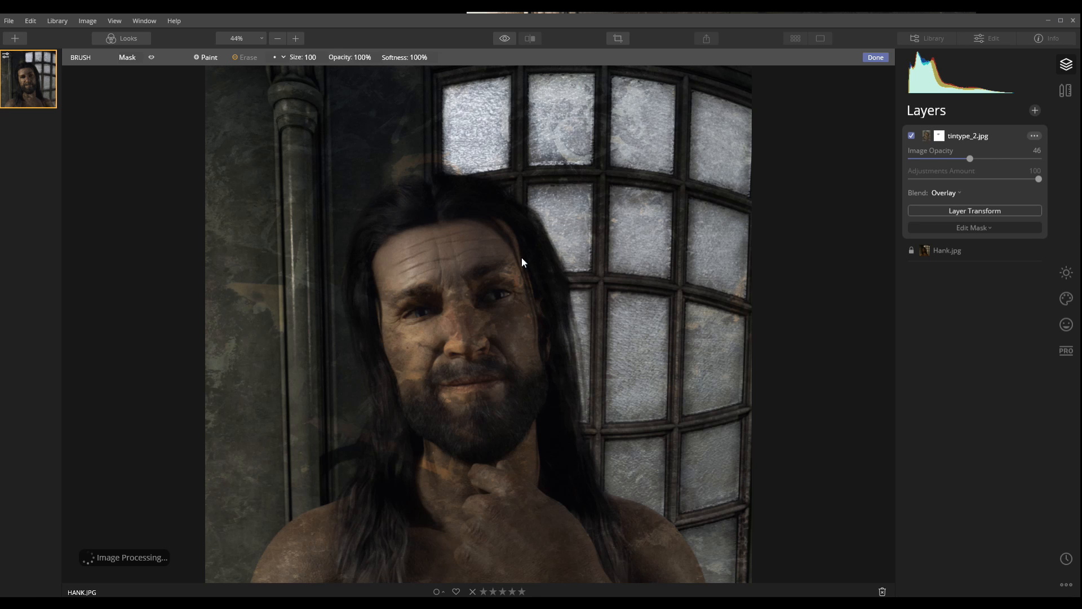
left_click_drag(526, 413, 483, 437)
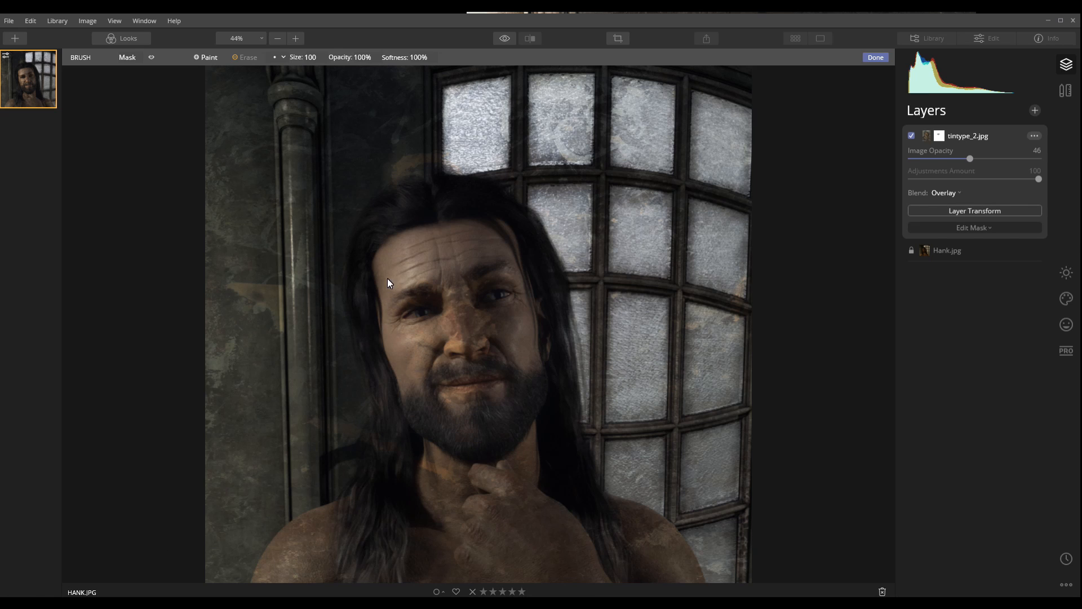
mouse_move(473, 371)
left_mouse_down()
mouse_move(496, 368)
mouse_move(499, 263)
left_mouse_up()
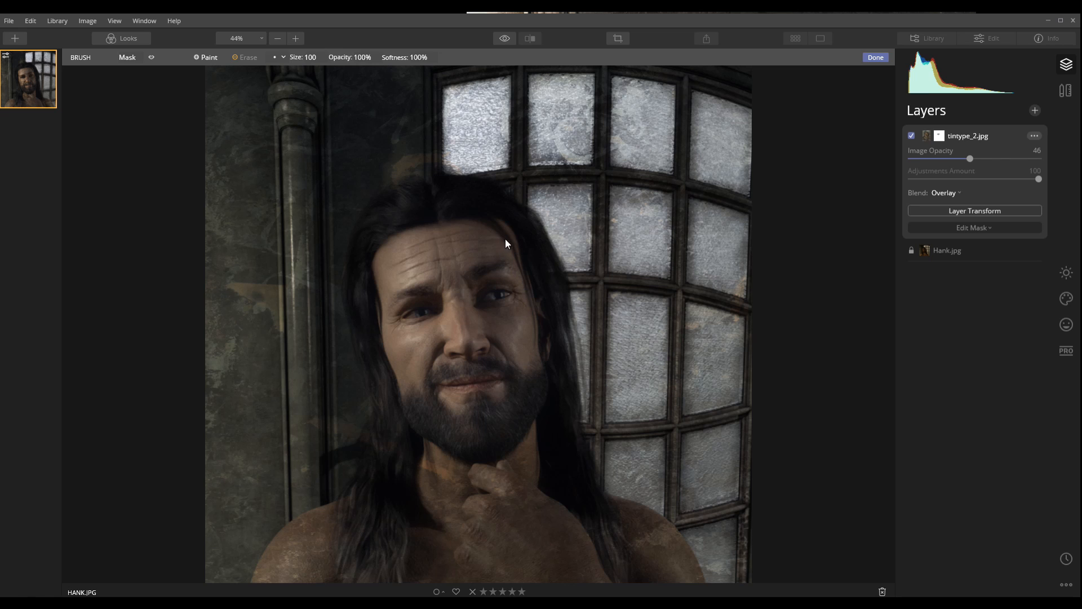
mouse_move(551, 375)
left_mouse_down()
mouse_move(610, 523)
mouse_move(668, 566)
left_mouse_up()
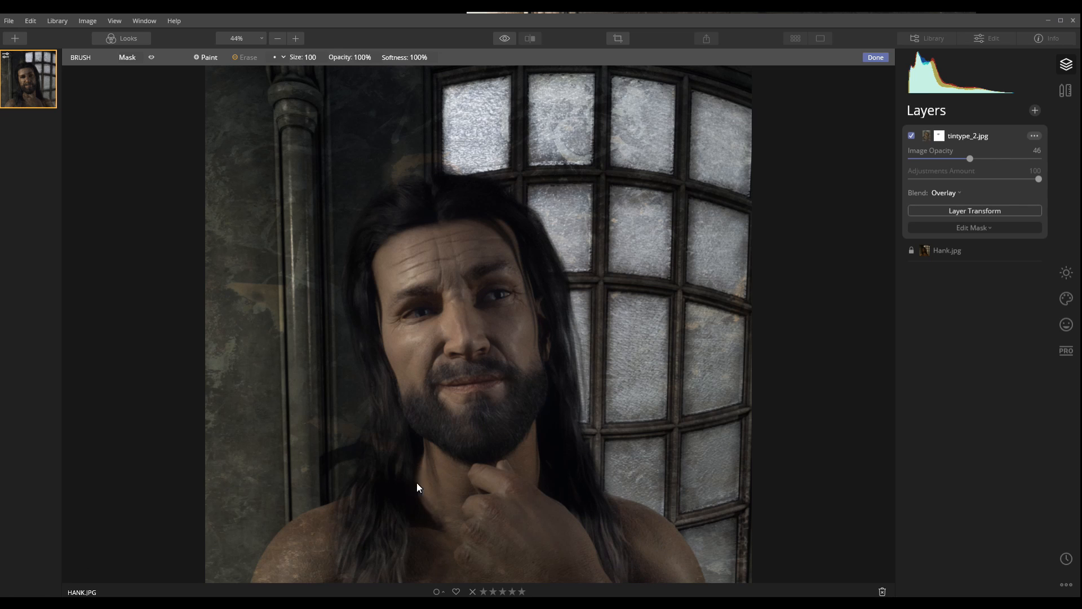
mouse_move(512, 542)
left_mouse_down()
mouse_move(565, 559)
mouse_move(442, 563)
left_mouse_up()
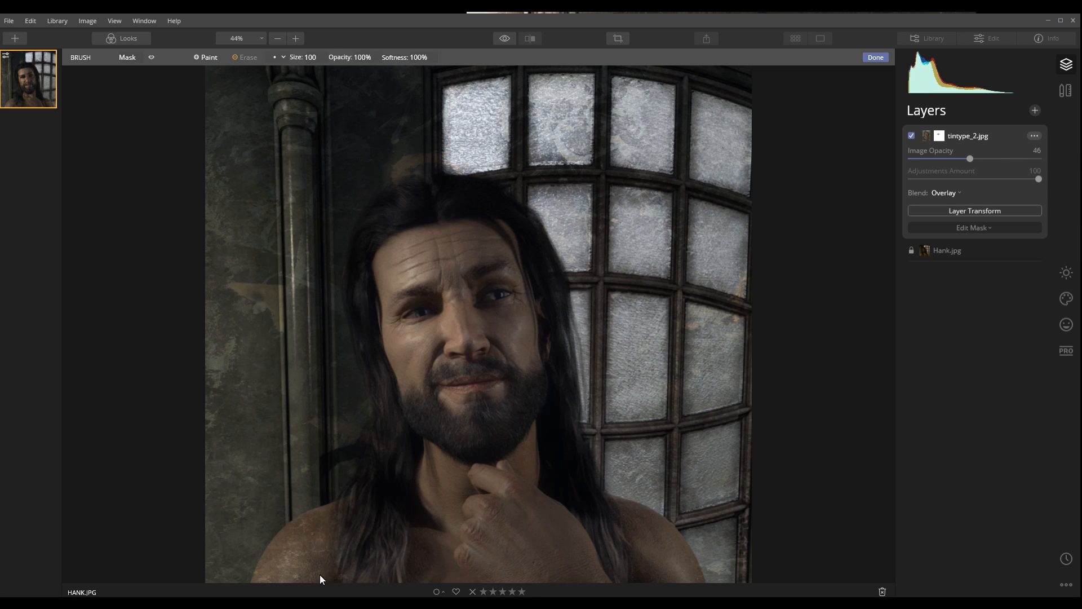
left_click_drag(320, 575, 278, 573)
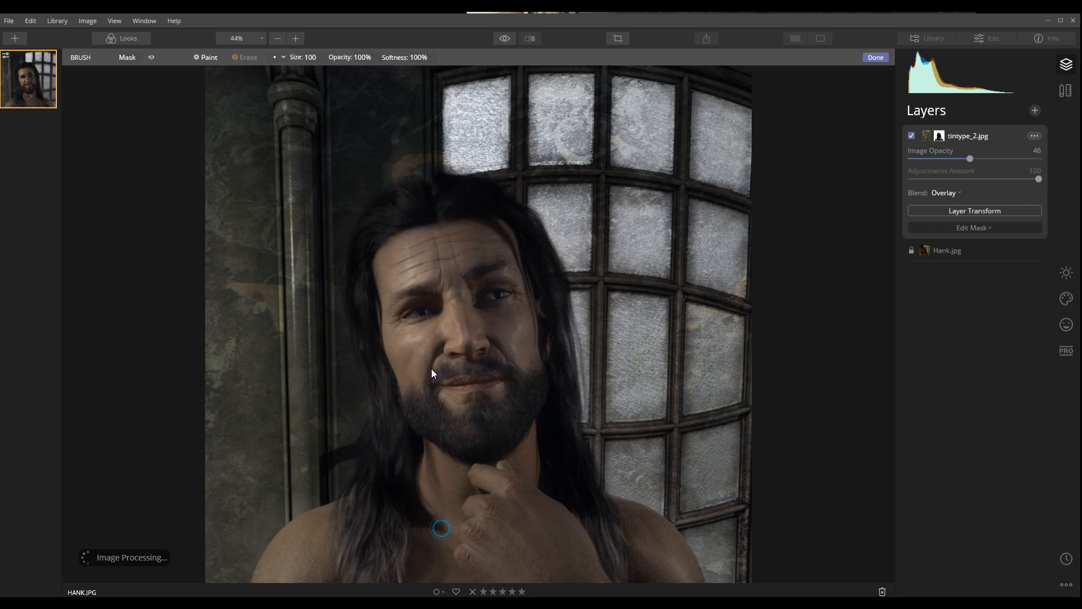
left_click(409, 211)
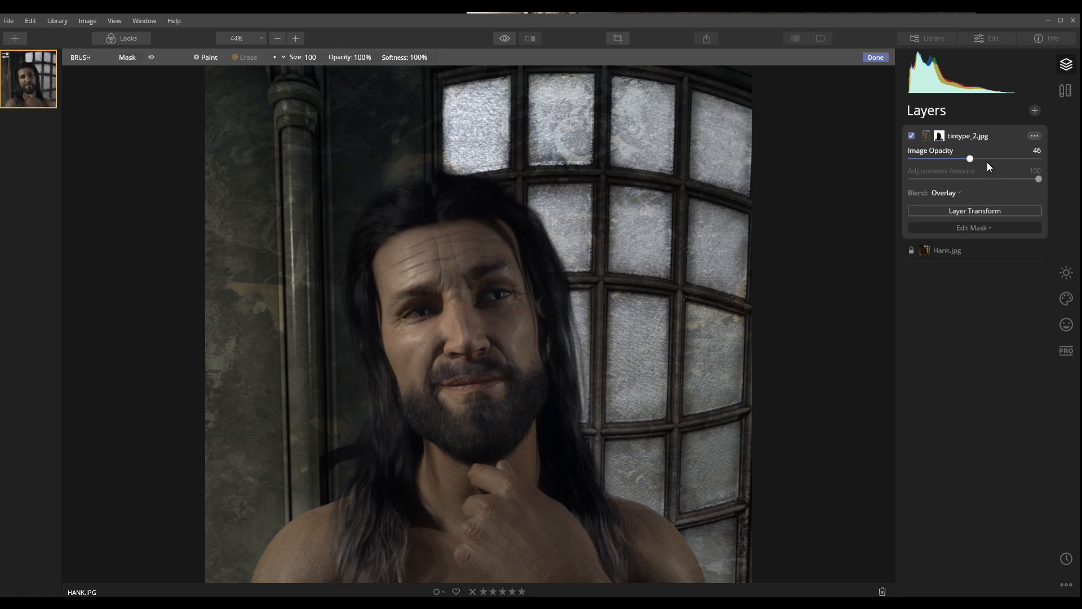
- Try an image opacity of 36 on the tintype_2.jpg layer and raise it to 47
left_click(957, 159)
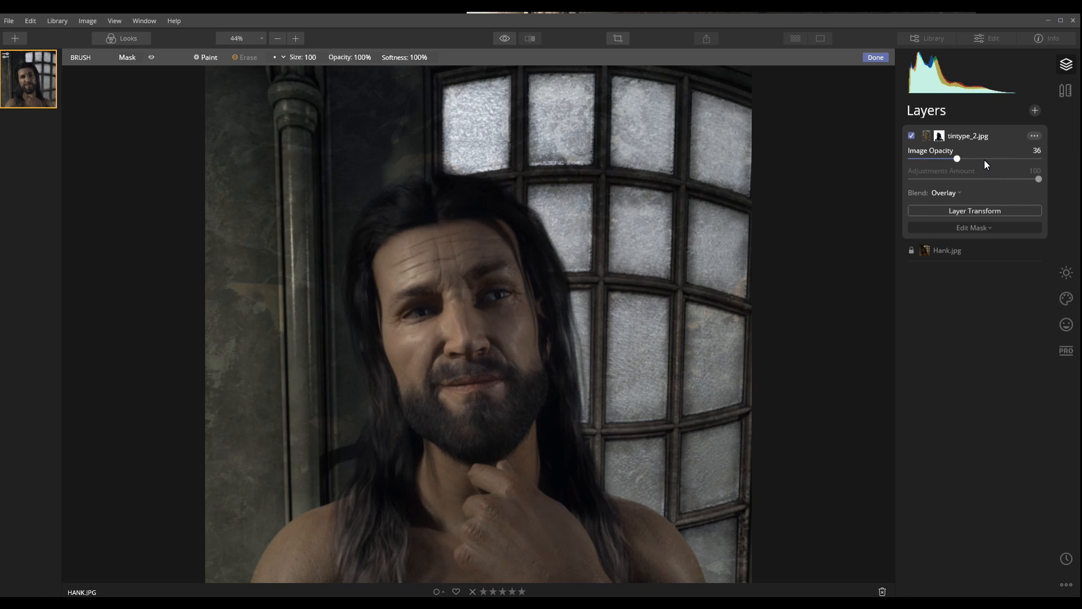
left_click(972, 158)
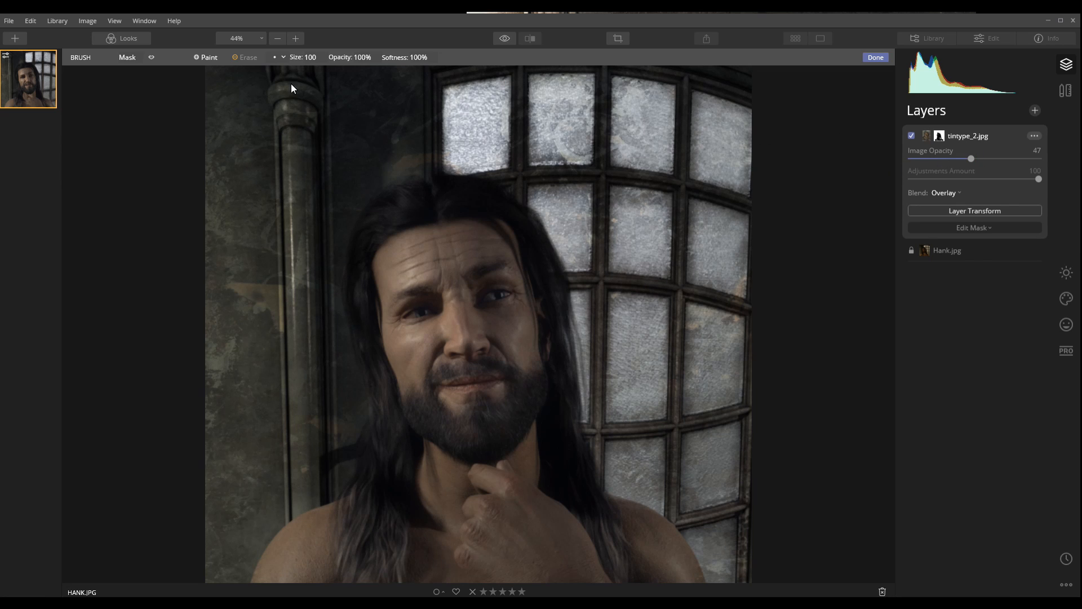
- Erase the texture from the wall and column on the left of the image, and compare the result with the original
mouse_move(232, 89)
left_mouse_down()
mouse_move(210, 170)
mouse_move(224, 485)
left_mouse_up()
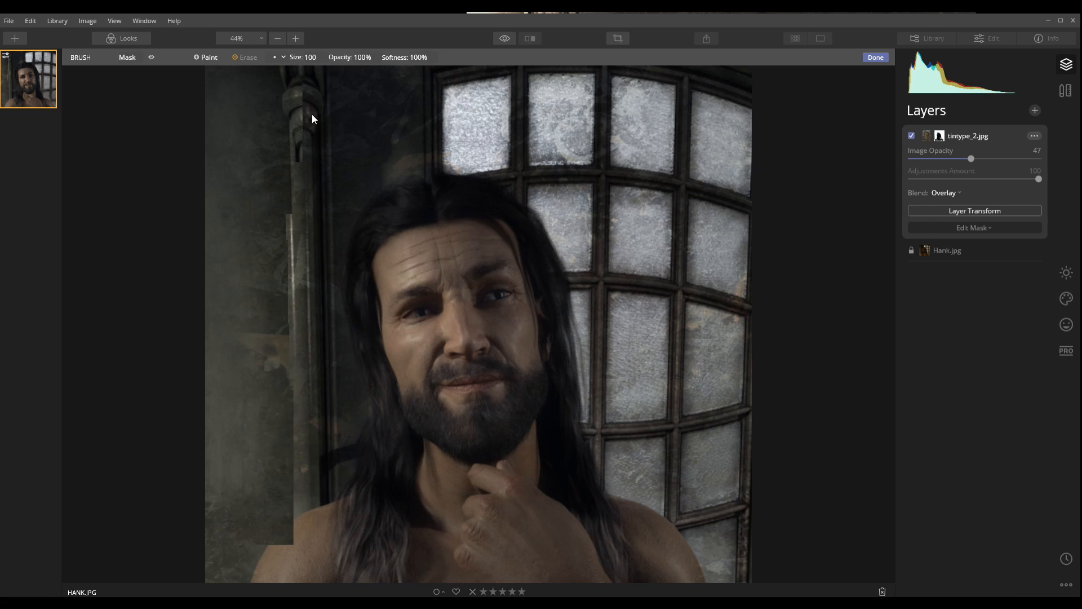
mouse_move(307, 97)
left_mouse_down()
mouse_move(272, 107)
mouse_move(267, 135)
mouse_move(289, 260)
mouse_move(259, 395)
mouse_move(220, 424)
mouse_move(182, 520)
left_mouse_up()
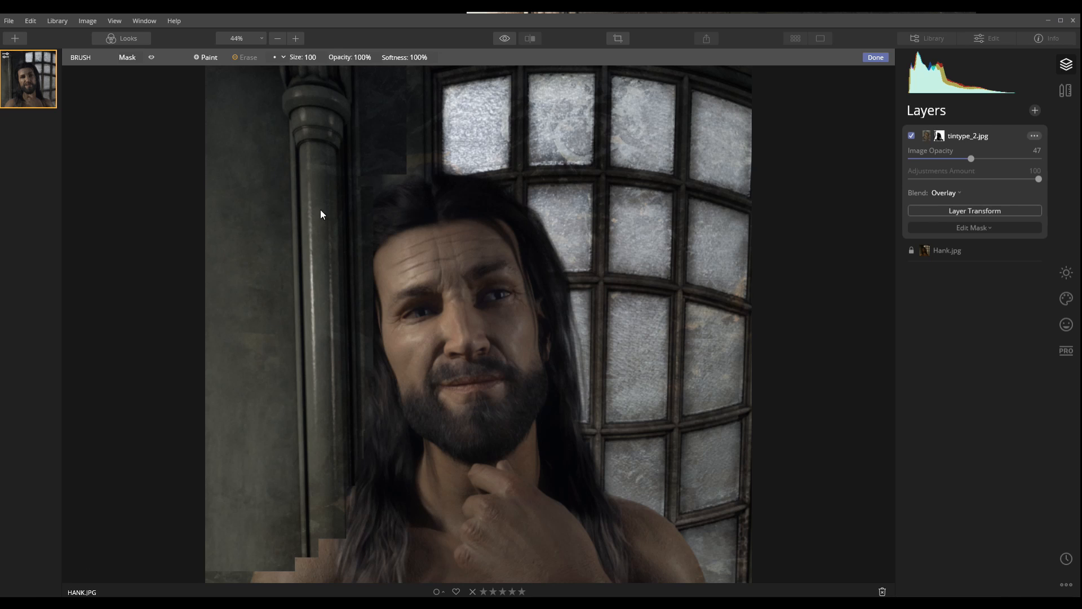
left_click(503, 41)
scroll(463, 275, "down", 1)
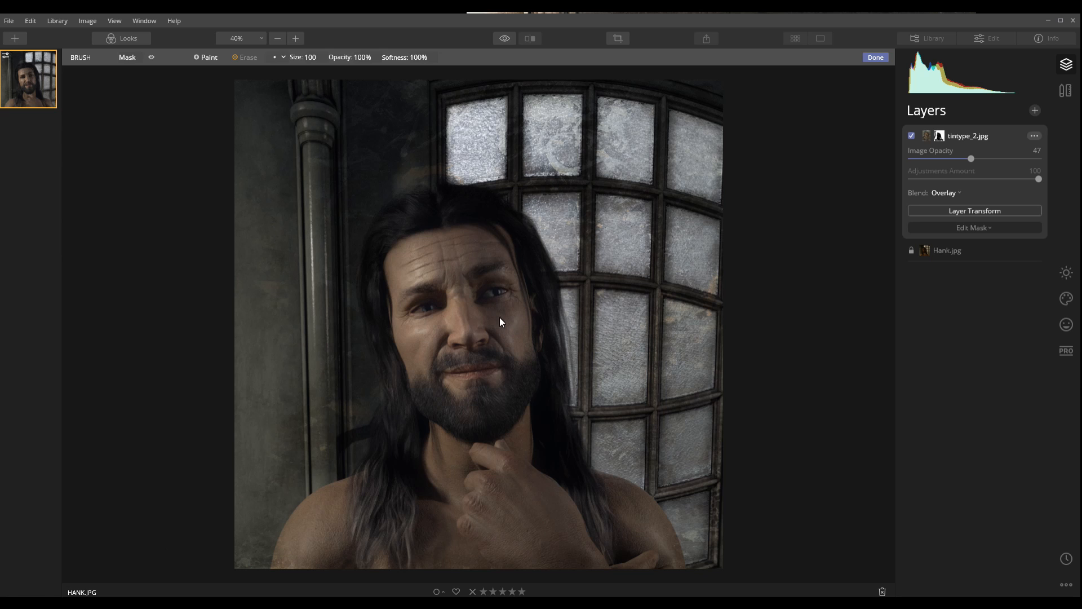
- Finish the brush mask on the tintype_2.jpg layer and make the Hank.jpg layer active
scroll(475, 316, "up", 1)
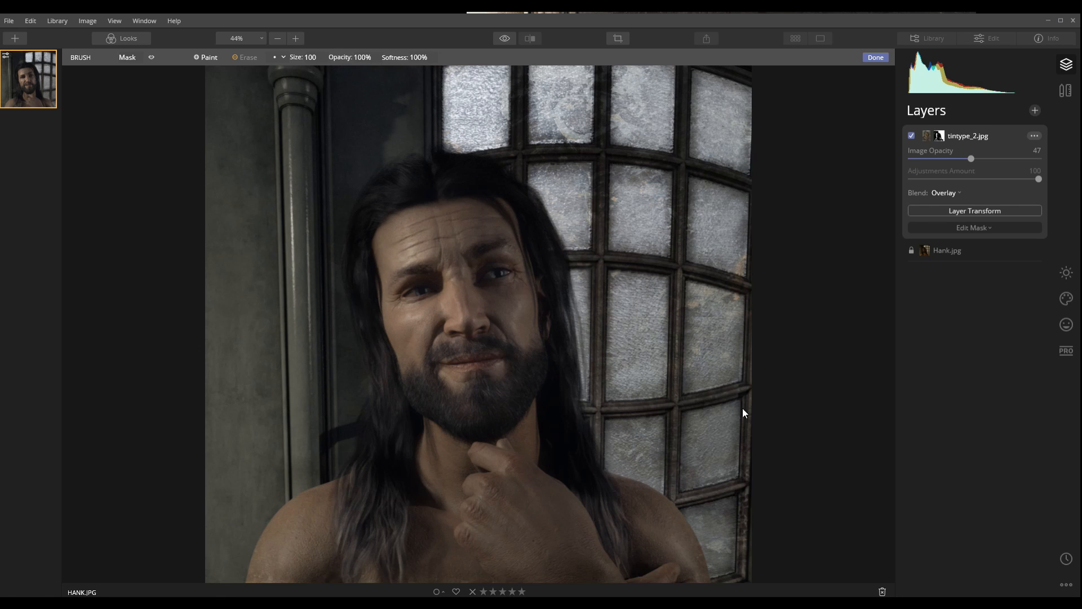
scroll(873, 374, "down", 2)
scroll(839, 385, "down", 1)
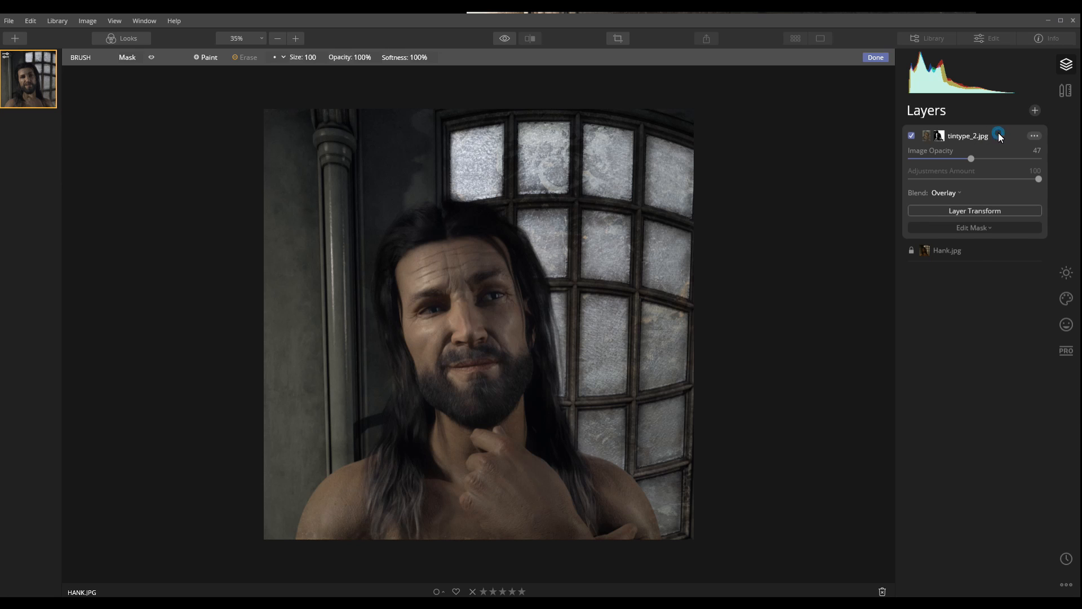
left_click(983, 253)
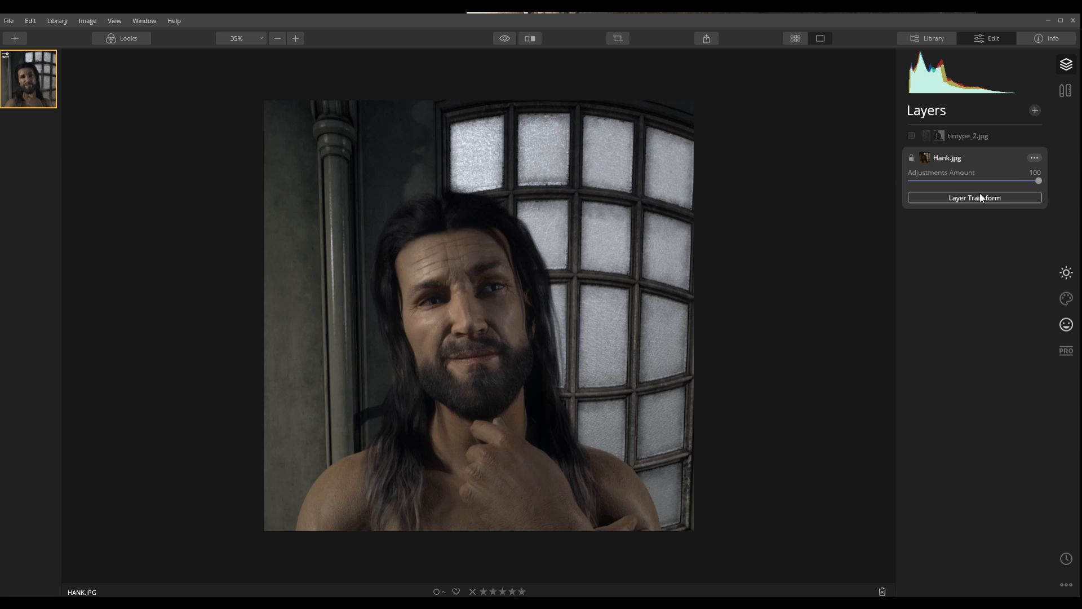
left_click(912, 136)
left_click(1002, 135)
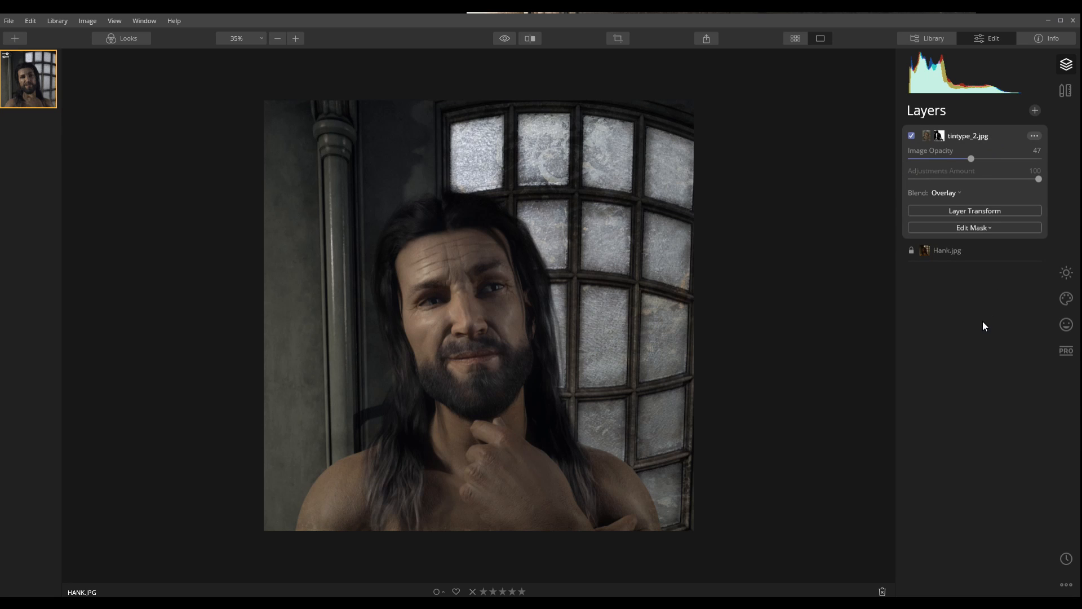
left_click(1013, 250)
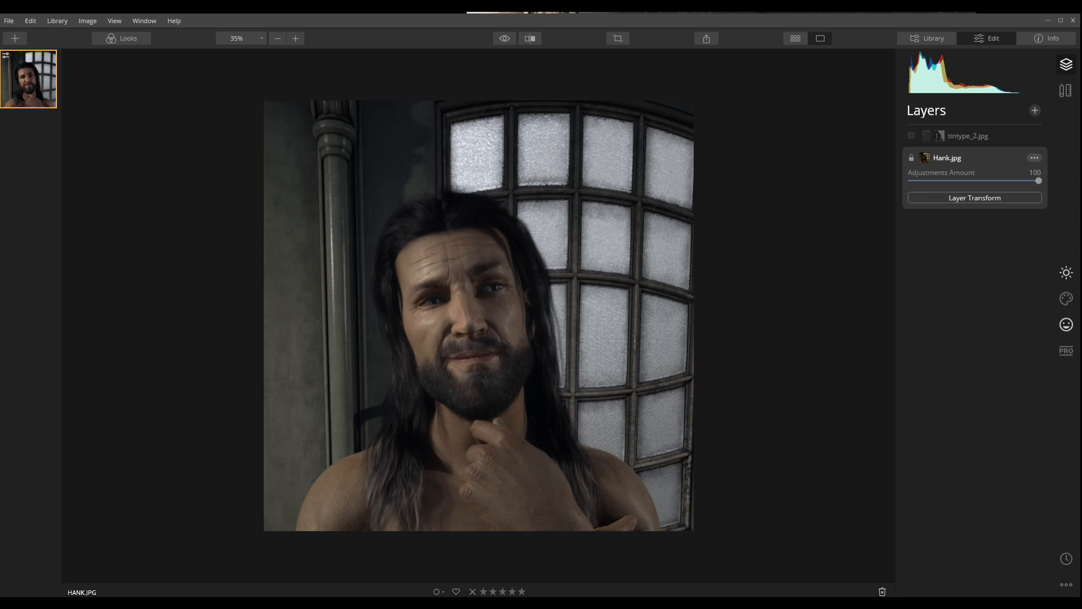
left_click(1065, 352)
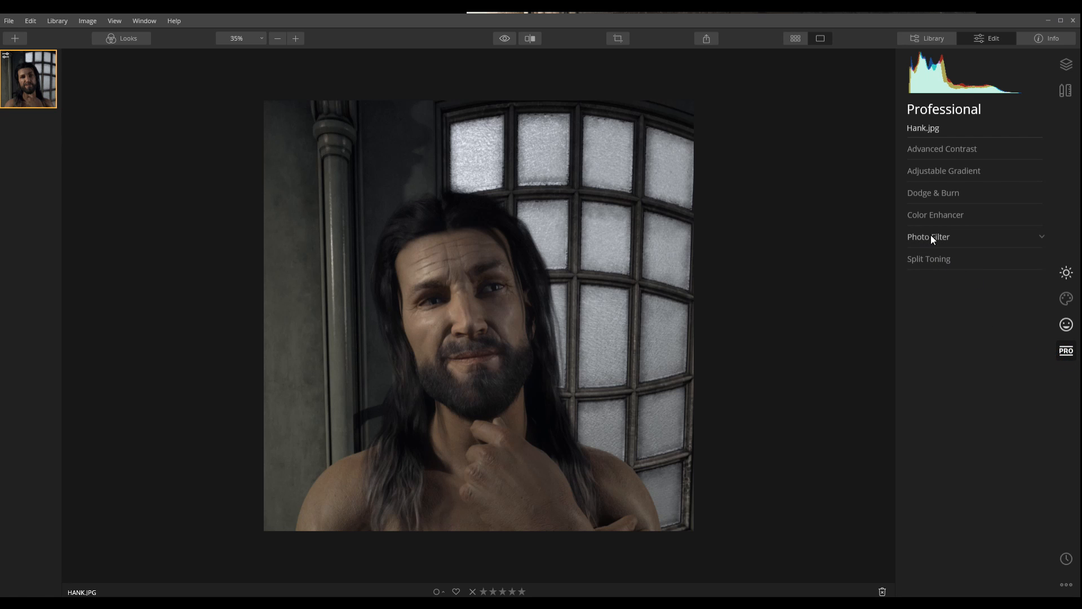
left_click(944, 239)
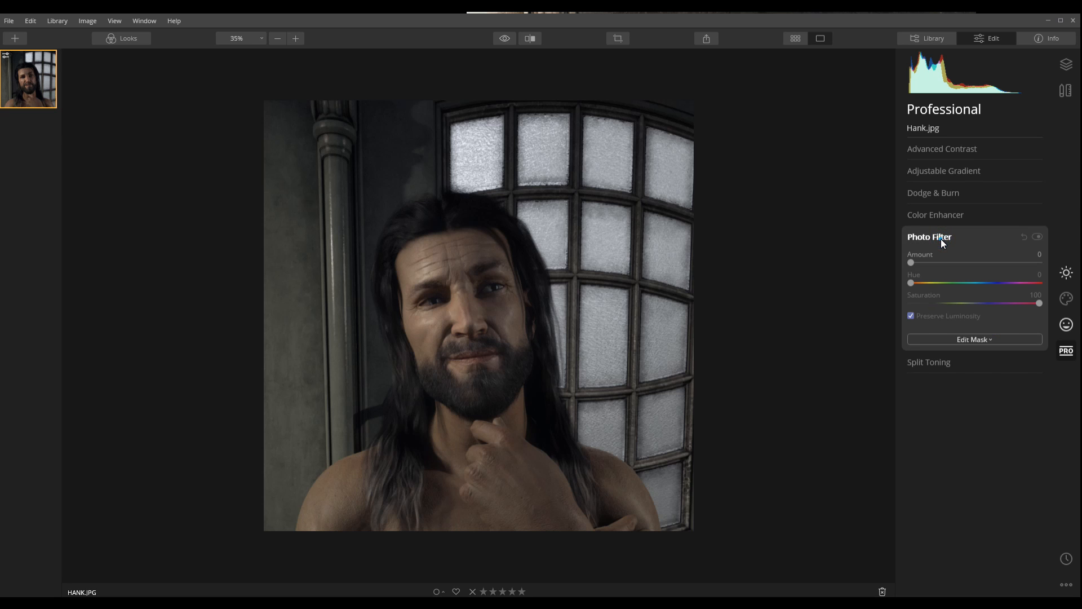
left_click(942, 239)
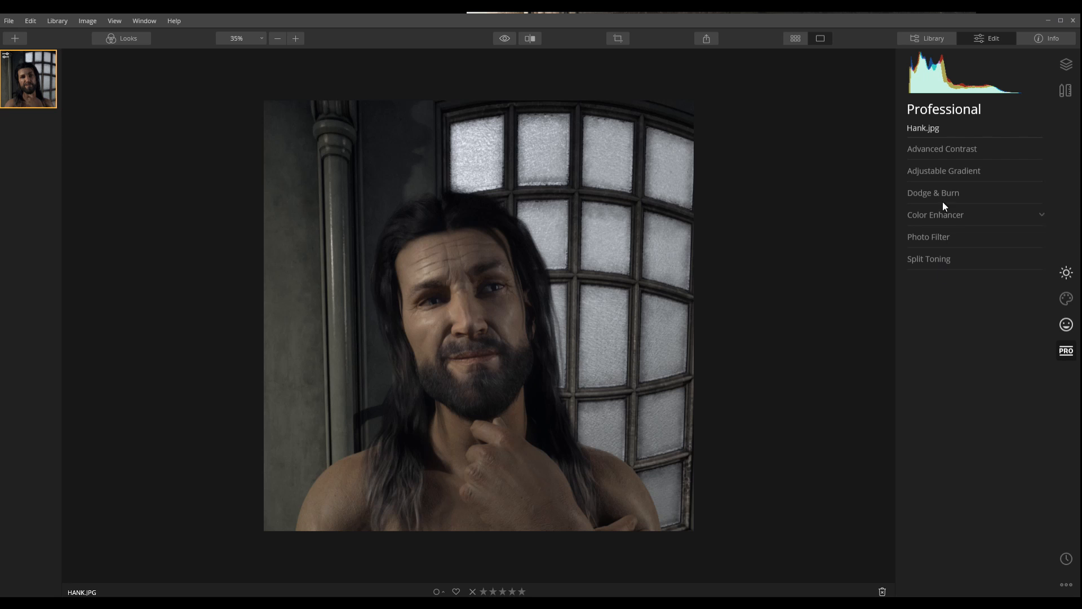
left_click(1070, 326)
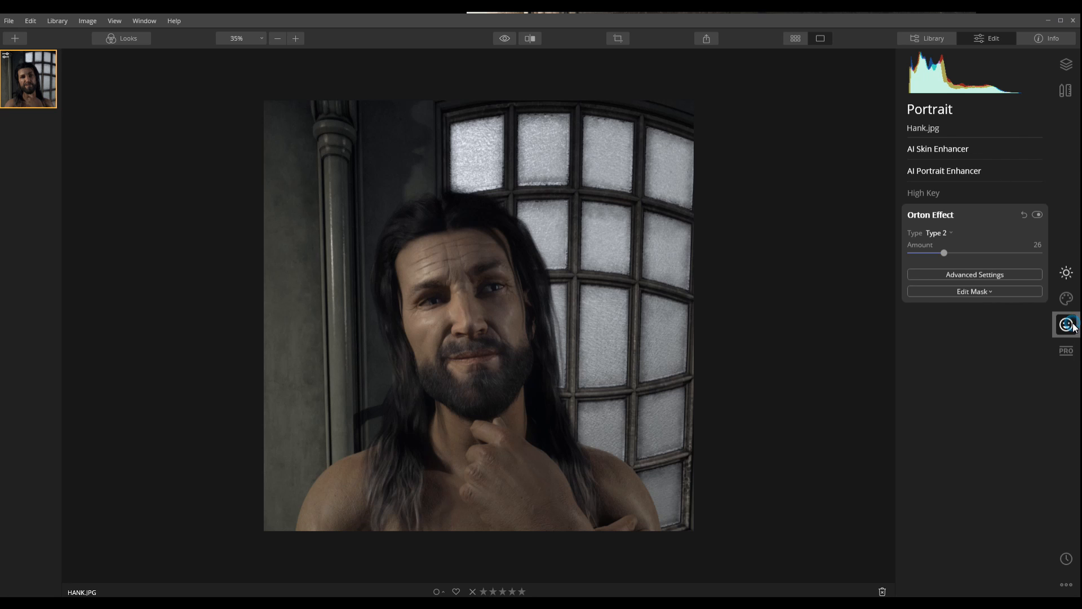
left_click(953, 213)
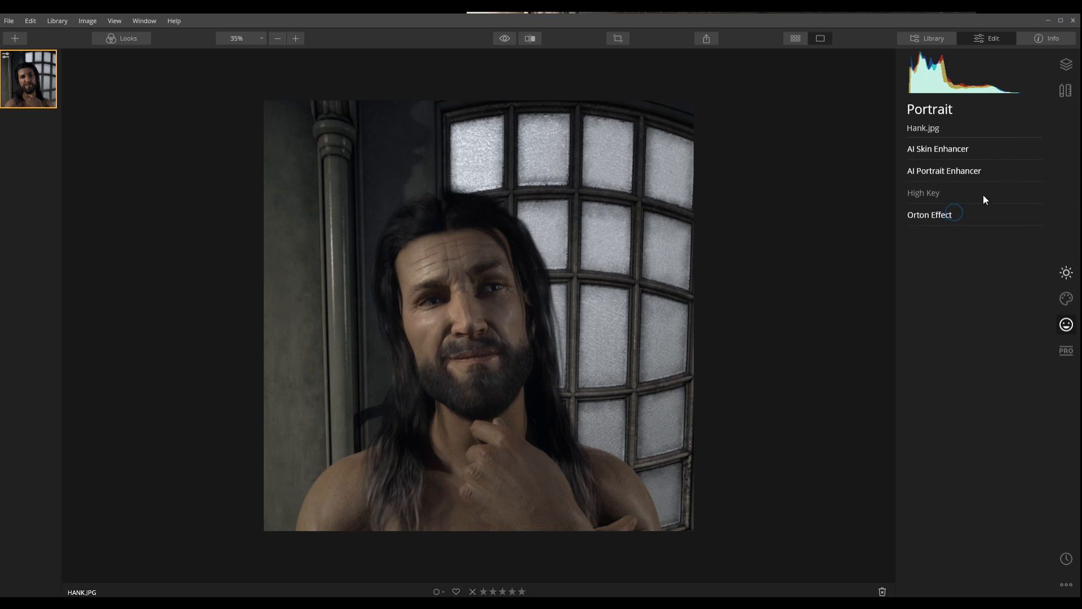
left_click(1068, 304)
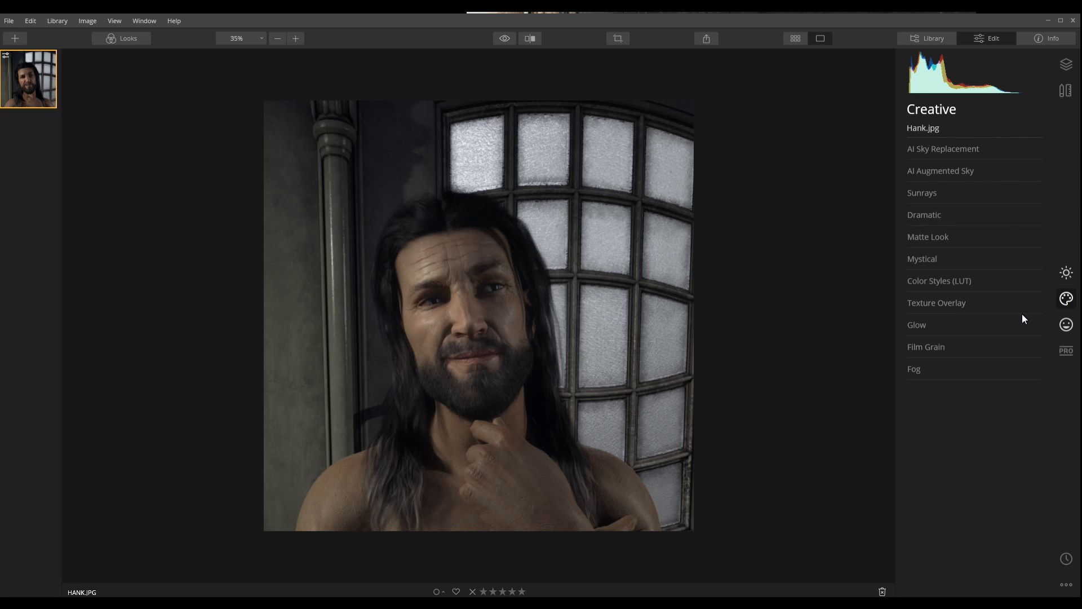
- Apply a Vignette to Hank.jpg, trying an amount of -18 before setting the amount to -55 and the size to 23
left_click(1067, 274)
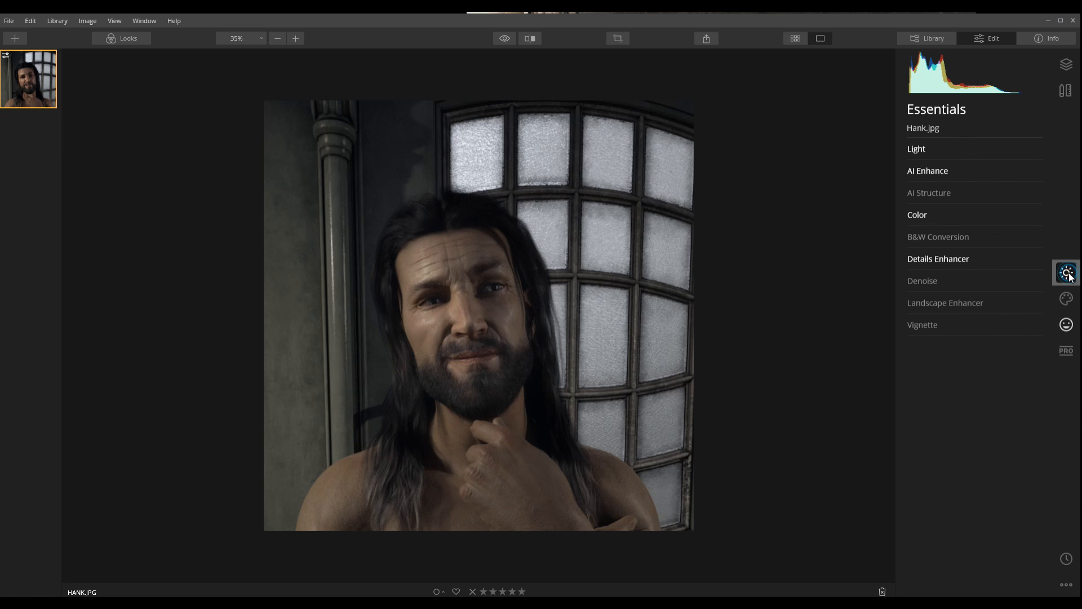
left_click(942, 325)
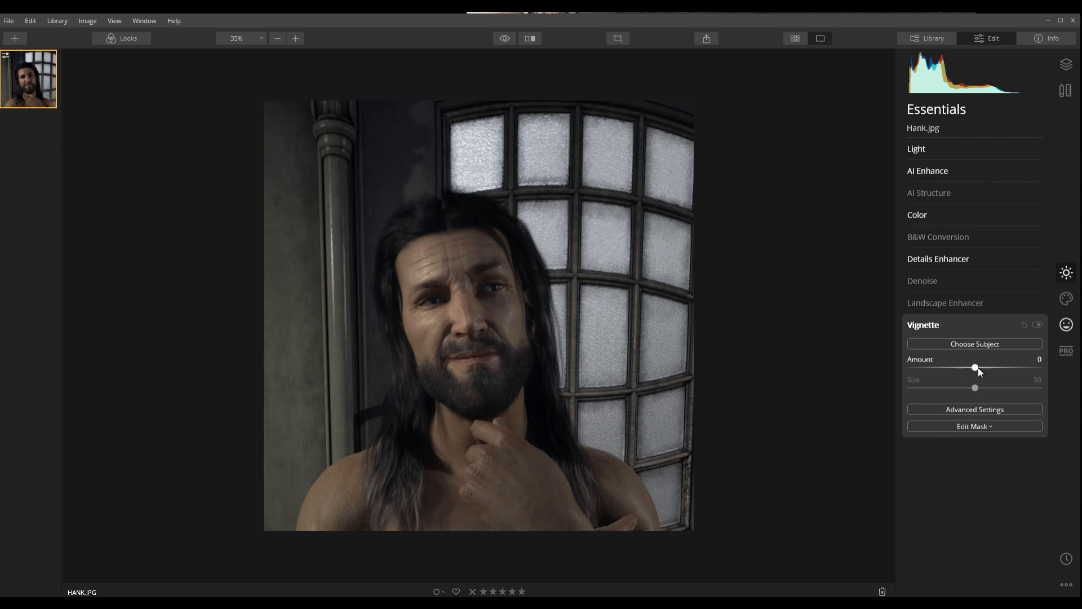
left_click_drag(975, 370, 963, 371)
left_click(993, 344)
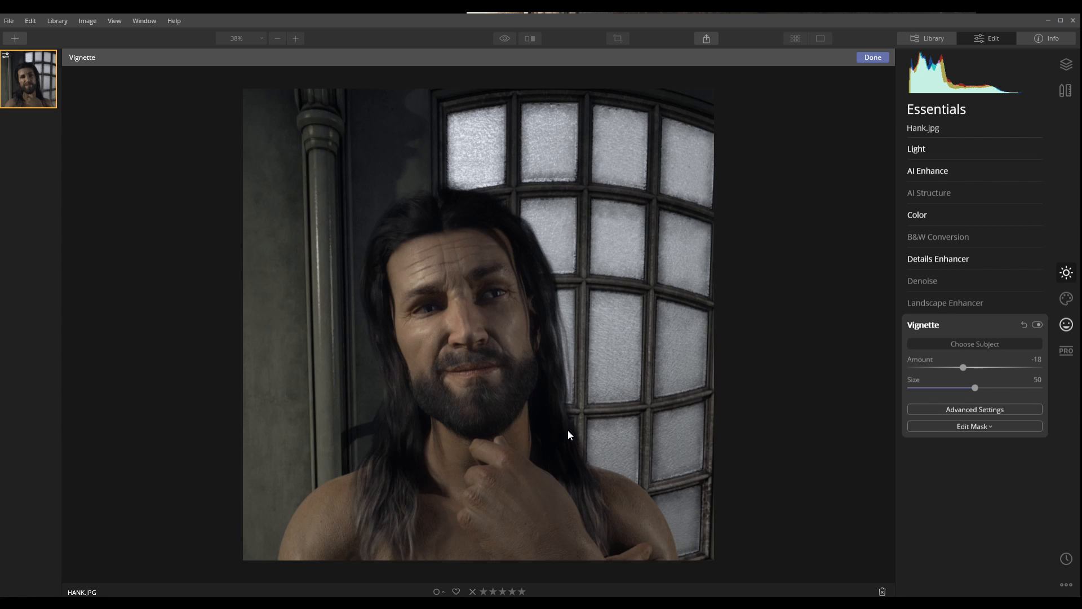
left_click(986, 344)
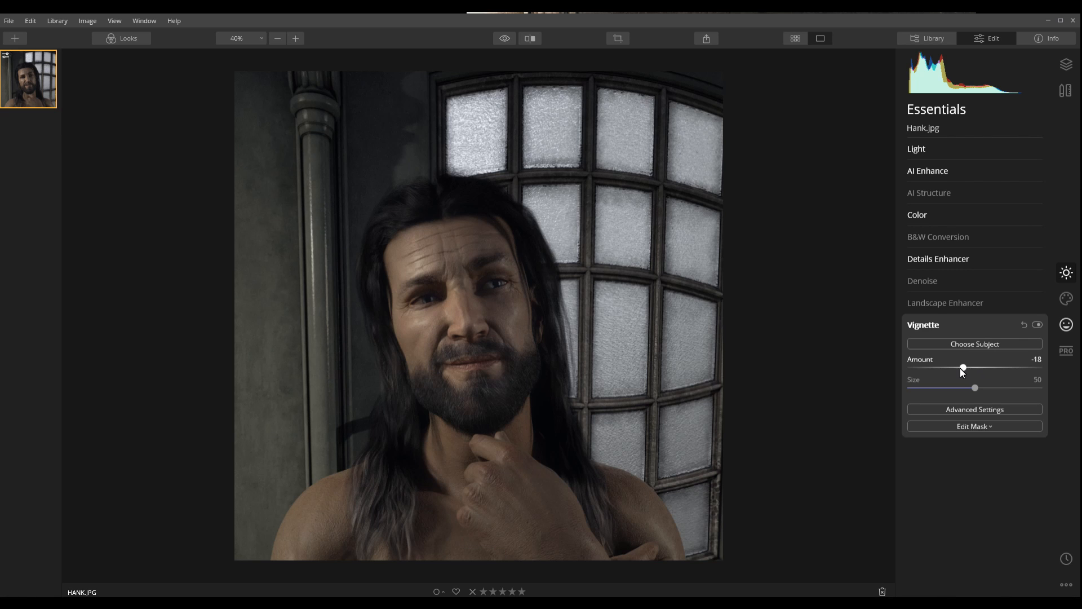
left_click_drag(966, 368, 939, 367)
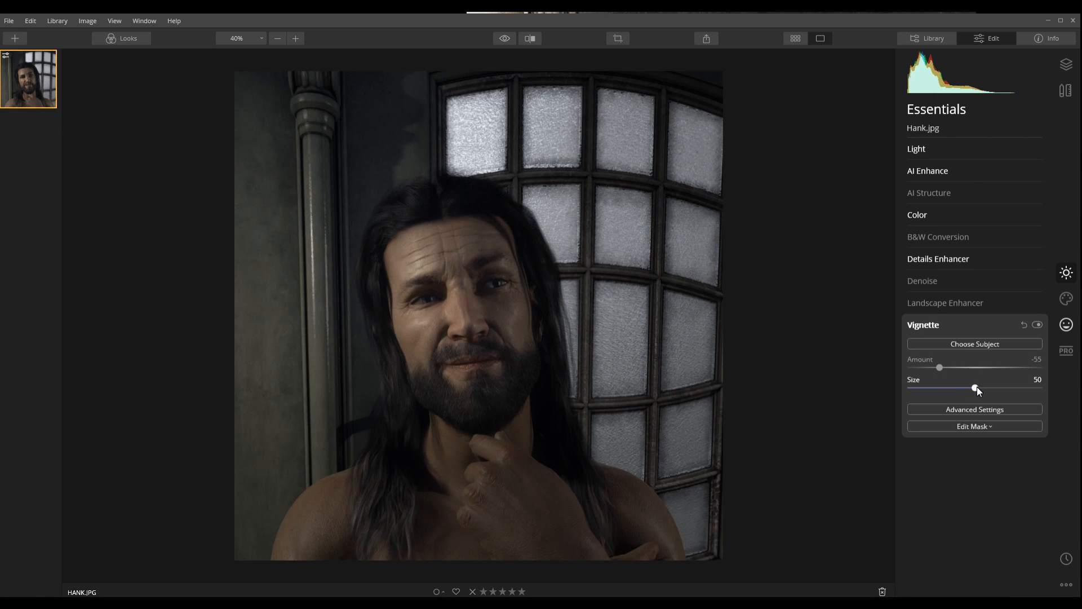
left_click_drag(975, 388, 940, 388)
- Switch the vignette's advanced mode to Pre-crop and set its inner light to 23
left_click(1004, 414)
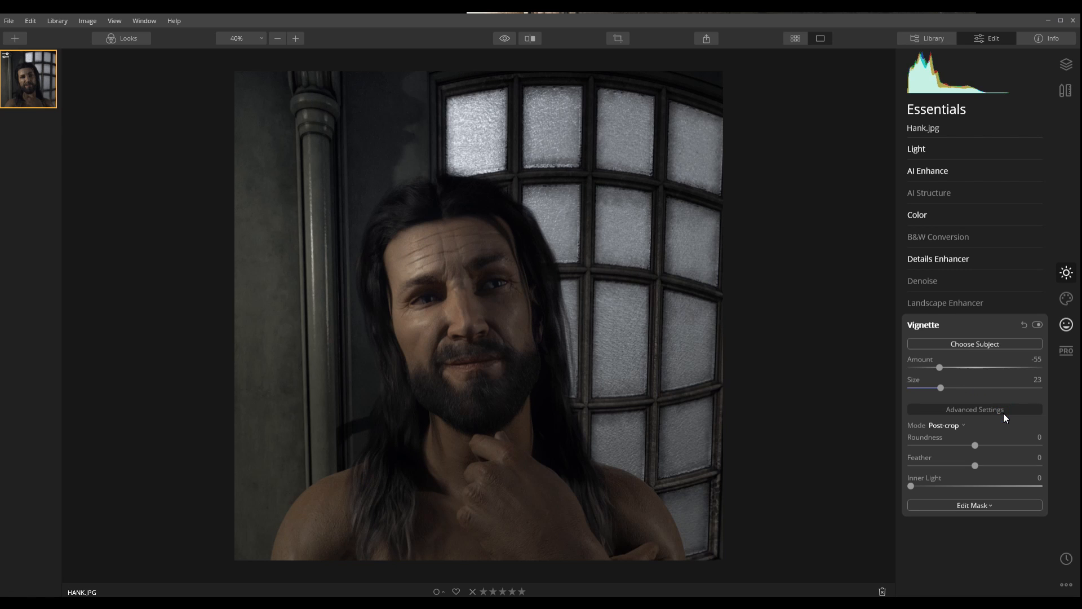
left_click(947, 427)
left_click(955, 449)
left_click_drag(911, 485, 940, 486)
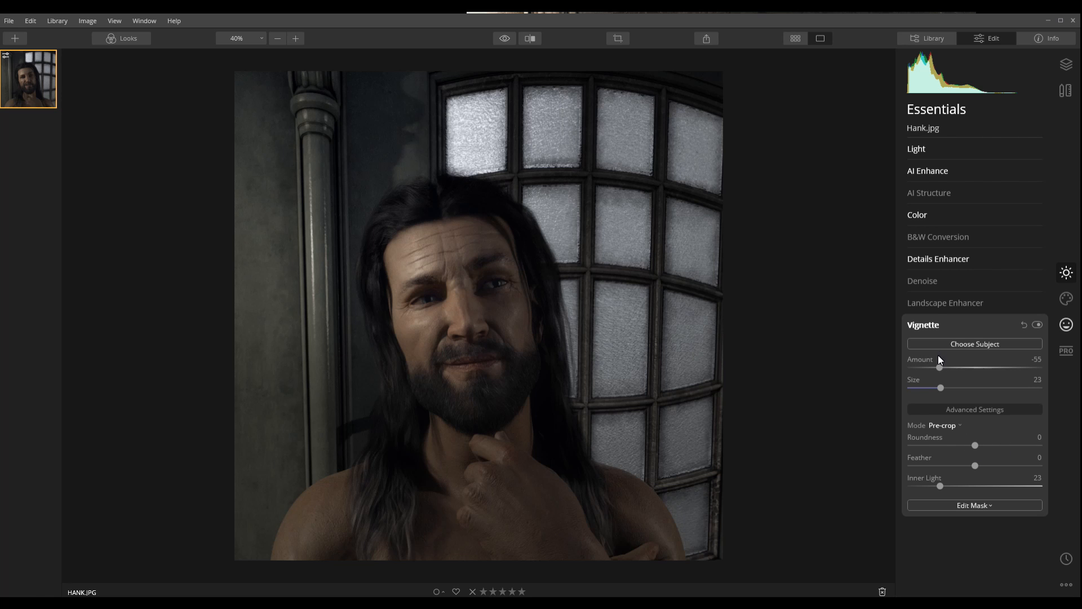
- Try the vignette at amount -30 with sizes 37 and 4, and at amount 57 with size 25
mouse_move(939, 368)
left_mouse_down()
mouse_move(913, 371)
mouse_move(966, 383)
mouse_move(954, 382)
left_mouse_up()
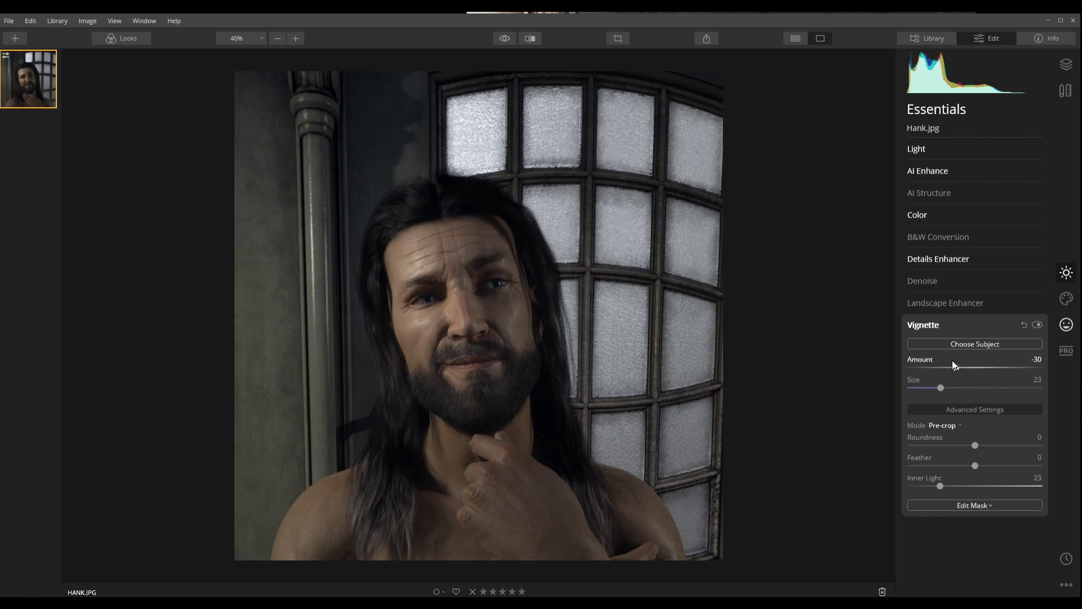
left_click_drag(948, 386, 959, 387)
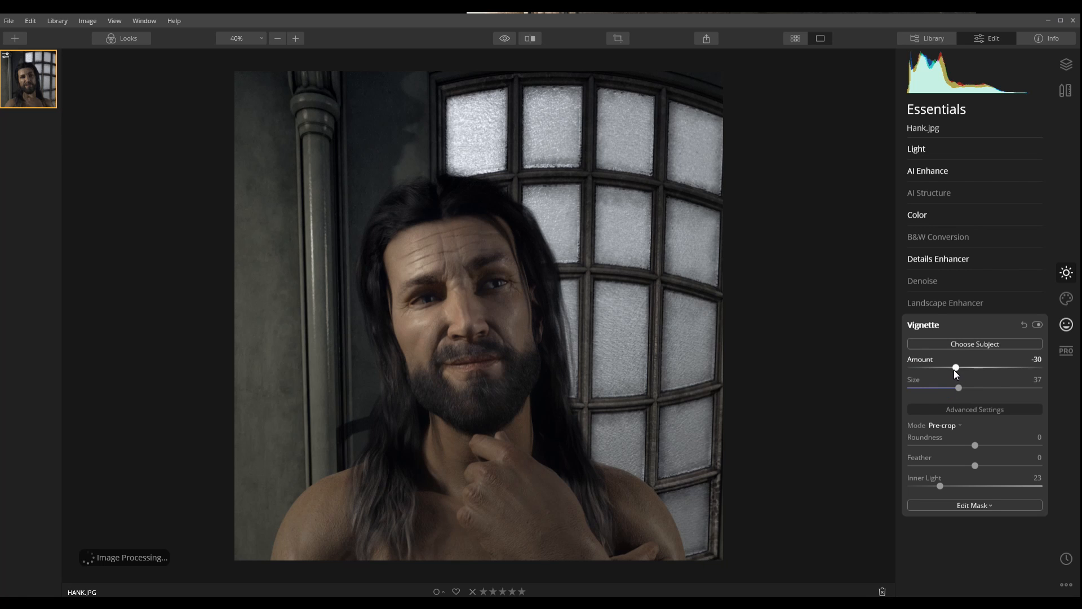
left_click_drag(957, 389, 914, 385)
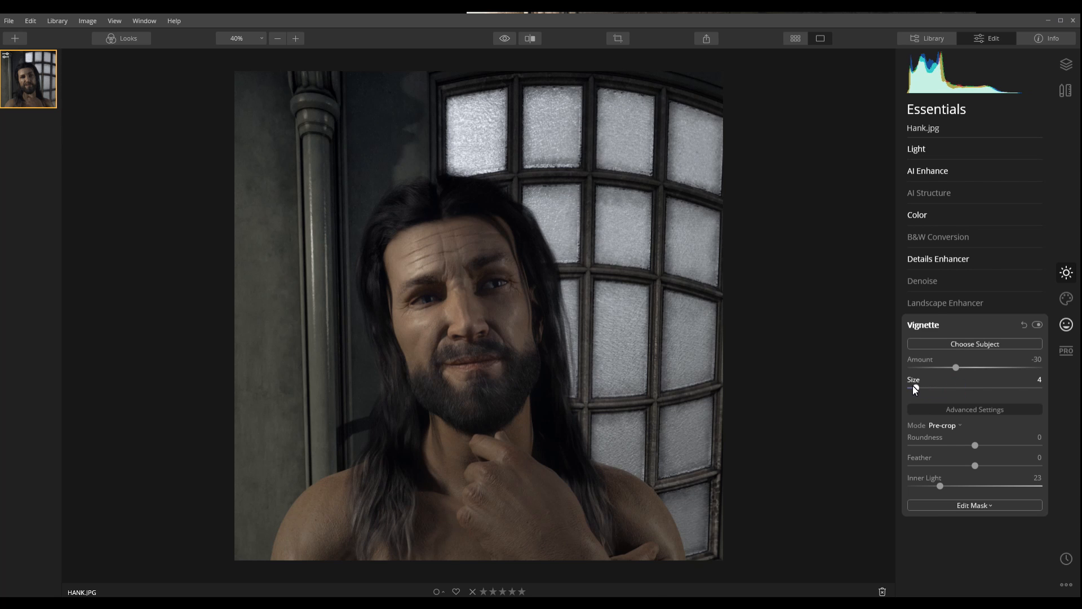
left_click_drag(957, 367, 1000, 366)
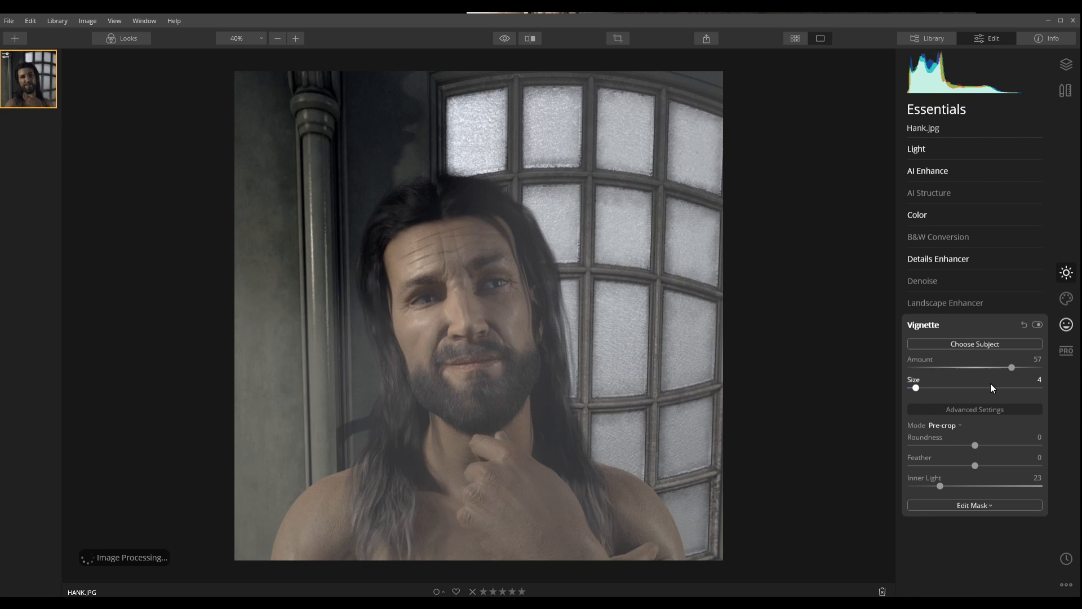
left_click_drag(917, 387, 947, 386)
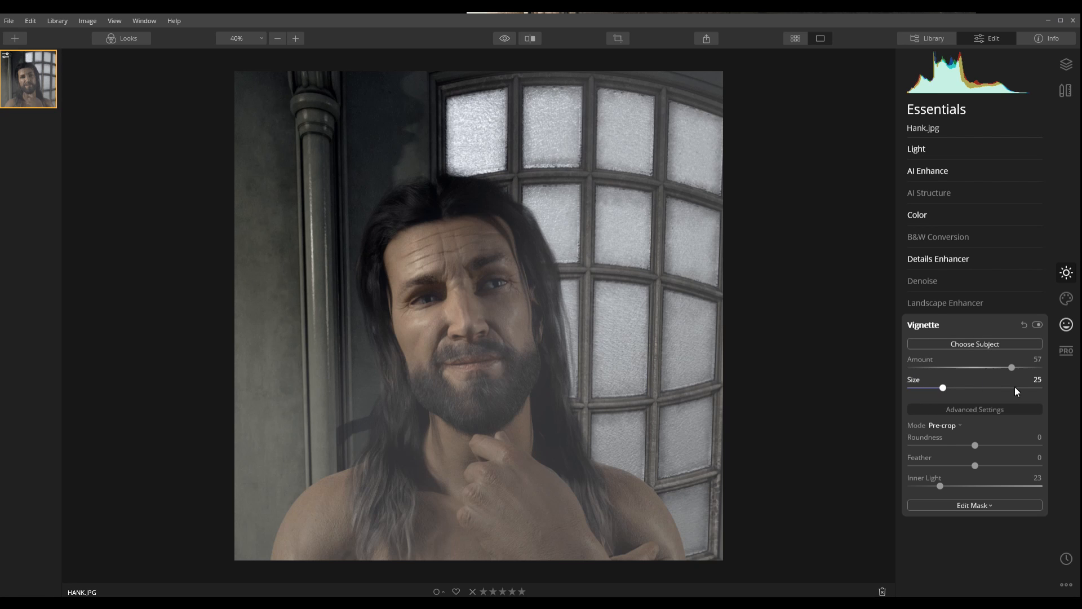
- Centre the vignette on the man's face, and set its amount to -62 and its size to 30
left_click(982, 344)
left_click(463, 328)
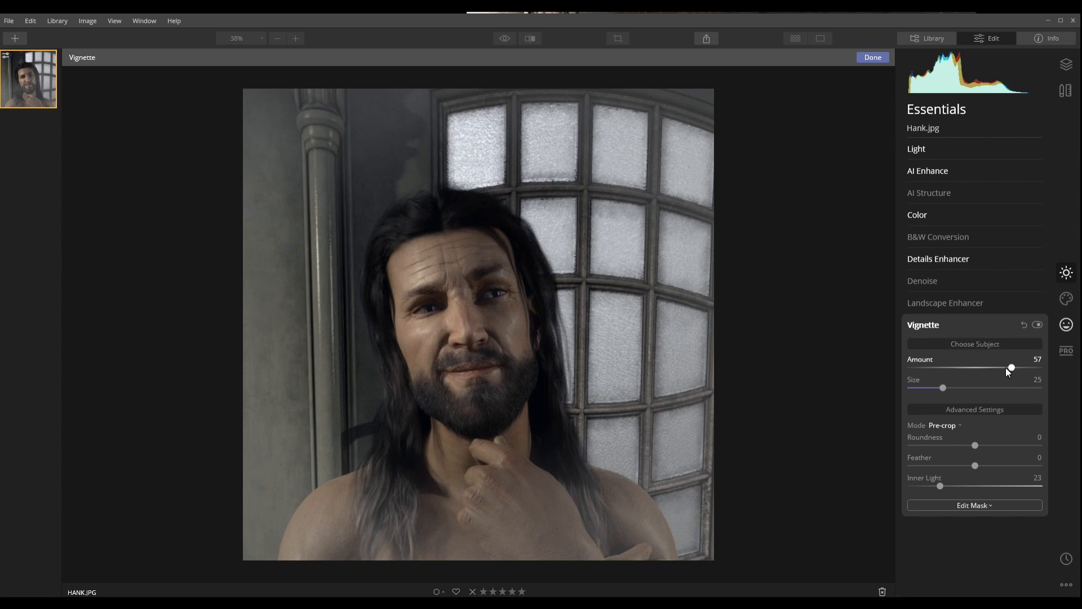
left_click_drag(1012, 368, 973, 366)
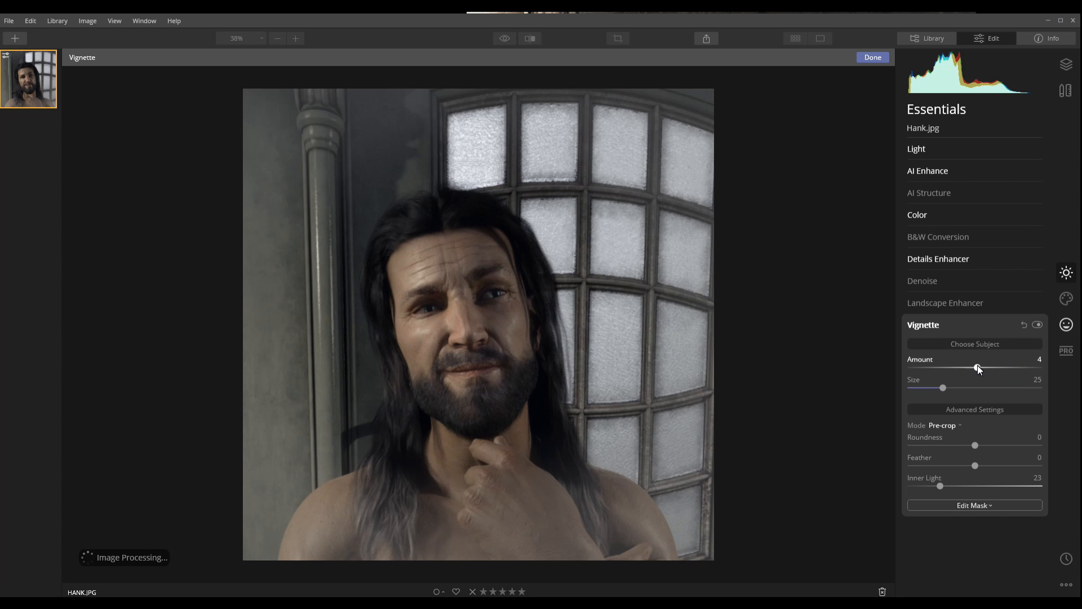
left_click_drag(977, 367, 933, 366)
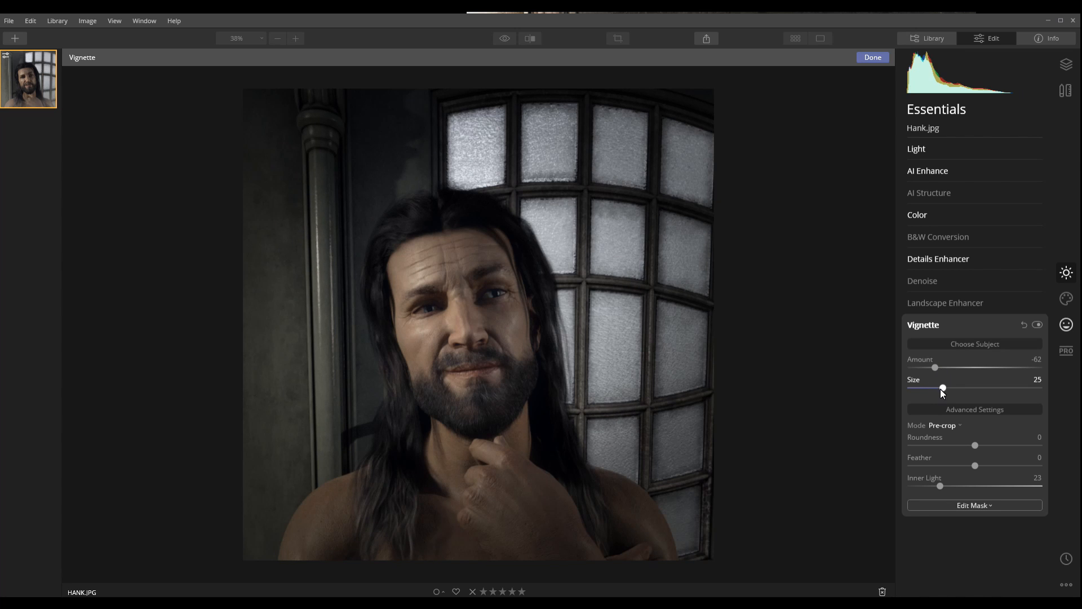
left_click_drag(943, 391, 950, 391)
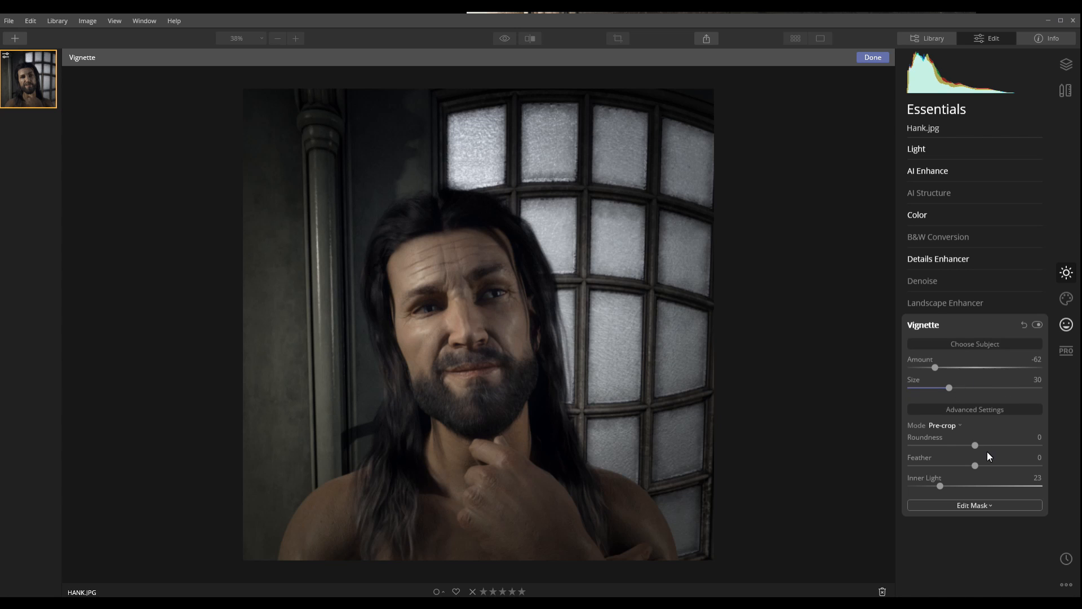
left_click_drag(942, 485, 938, 484)
left_click(970, 320)
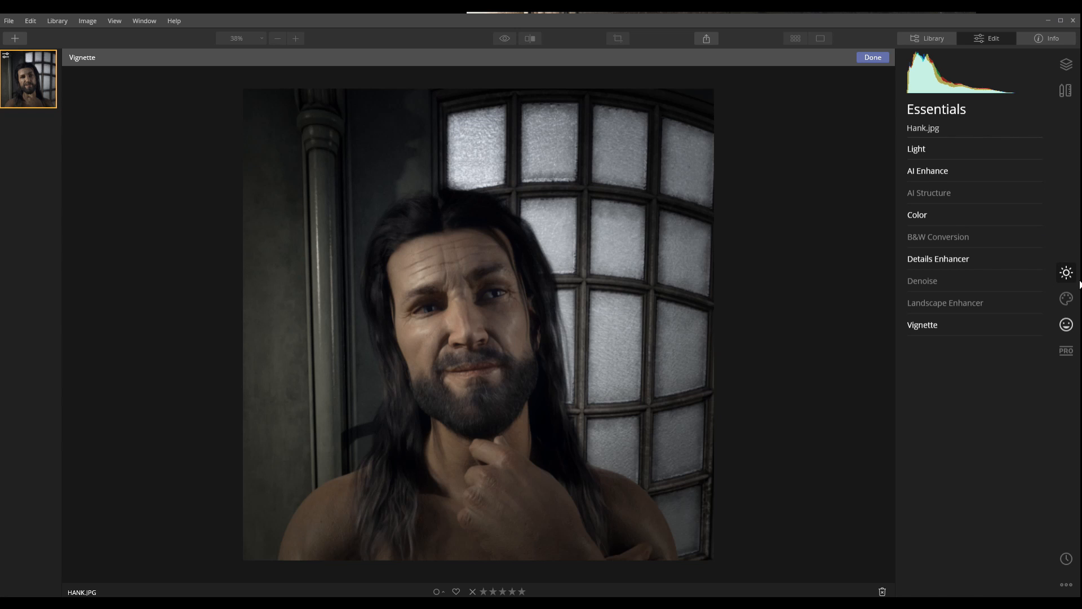
- Go back to the layers and make the tintype_2.jpg layer active
left_click(1066, 351)
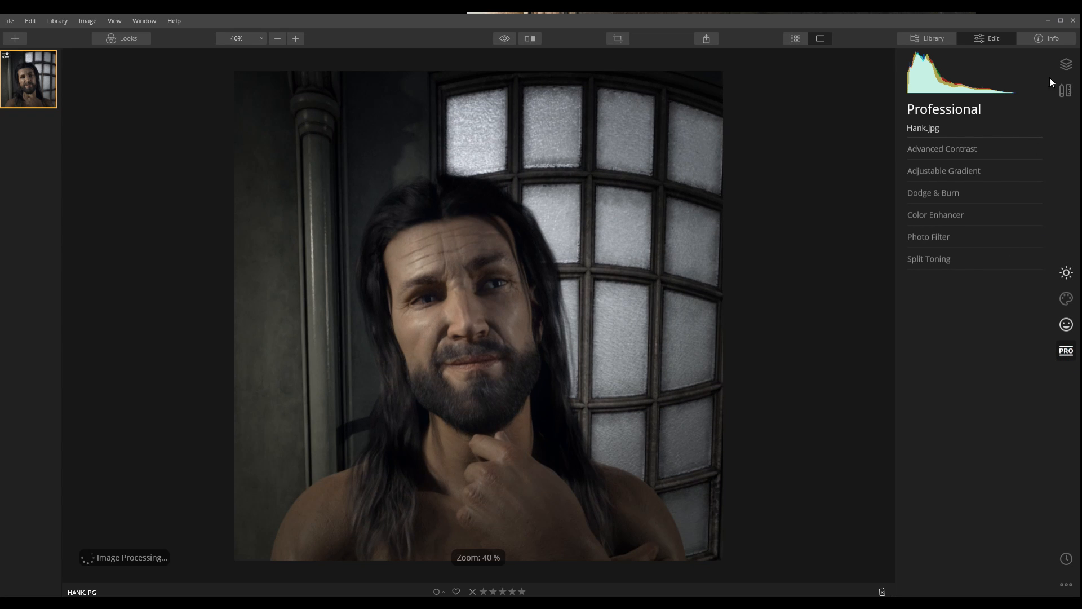
left_click(1065, 65)
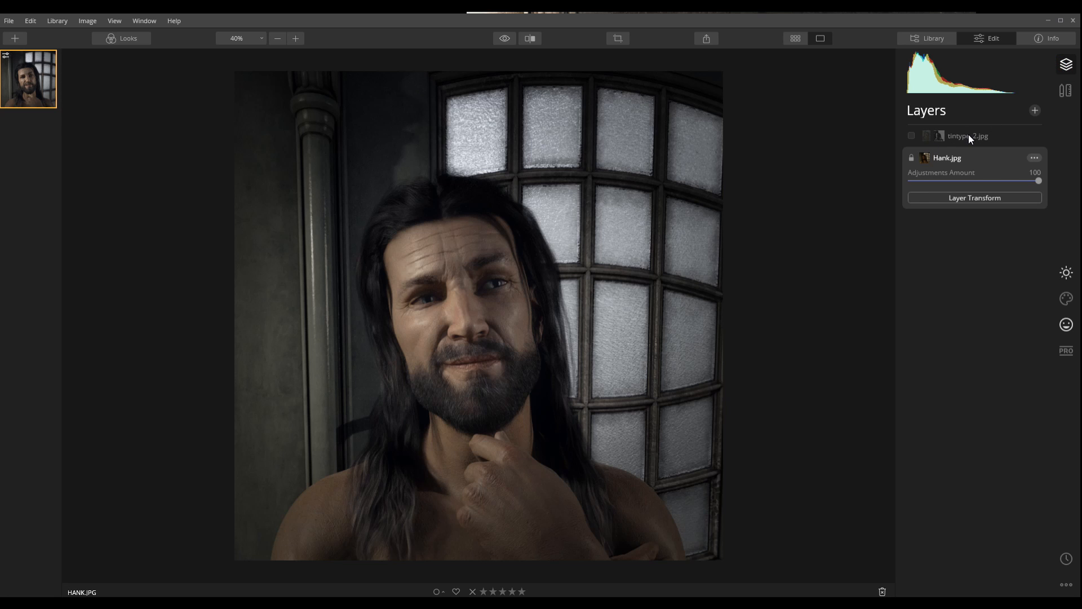
left_click(1010, 134)
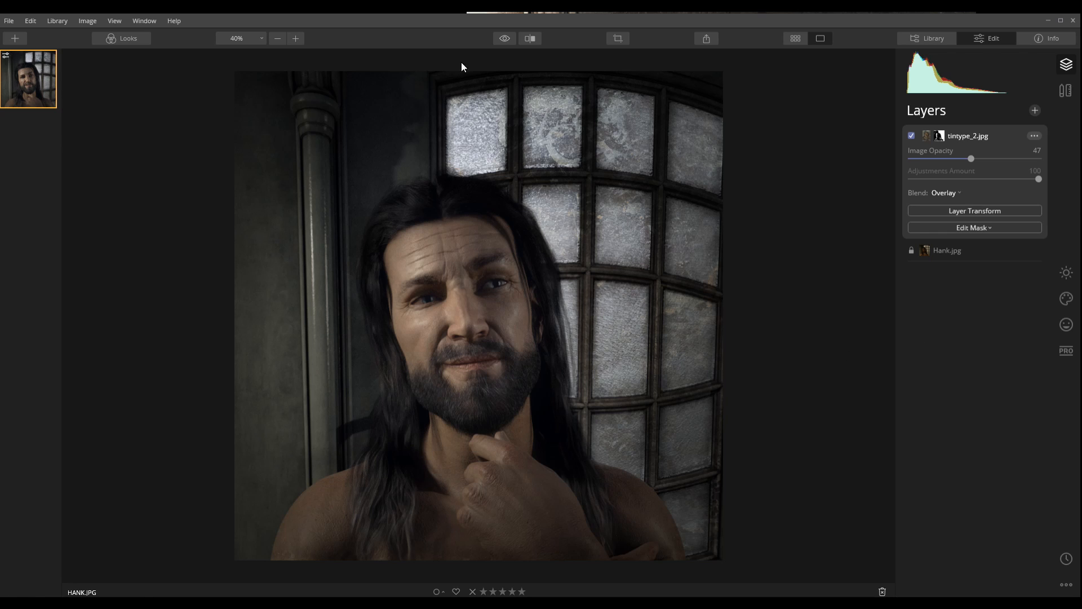
- Compare the edited portrait with the original, both for the whole image and close up on the face
left_click(501, 37)
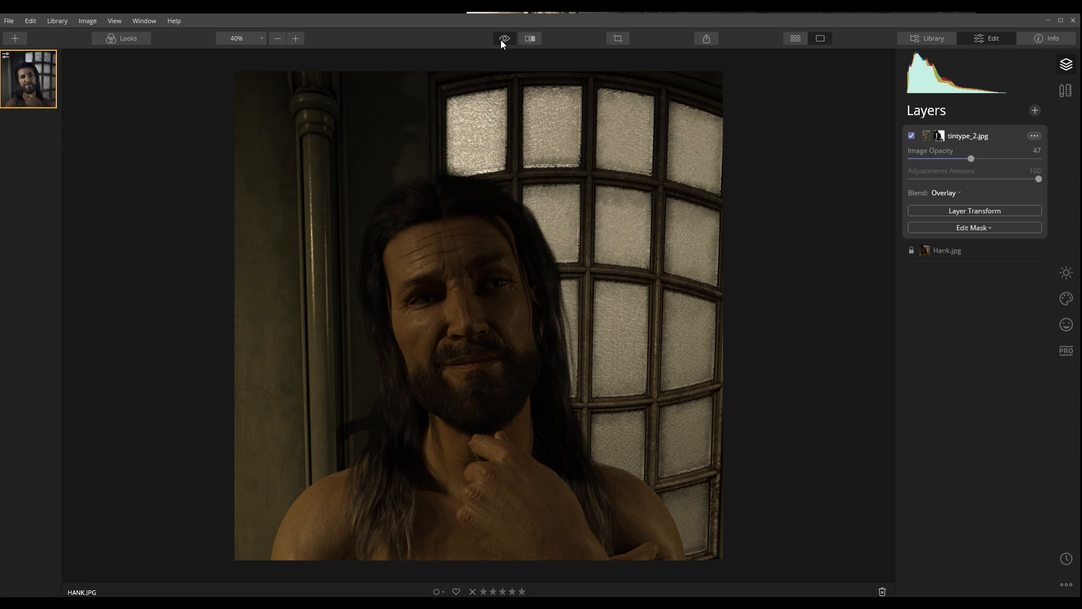
left_click(500, 39)
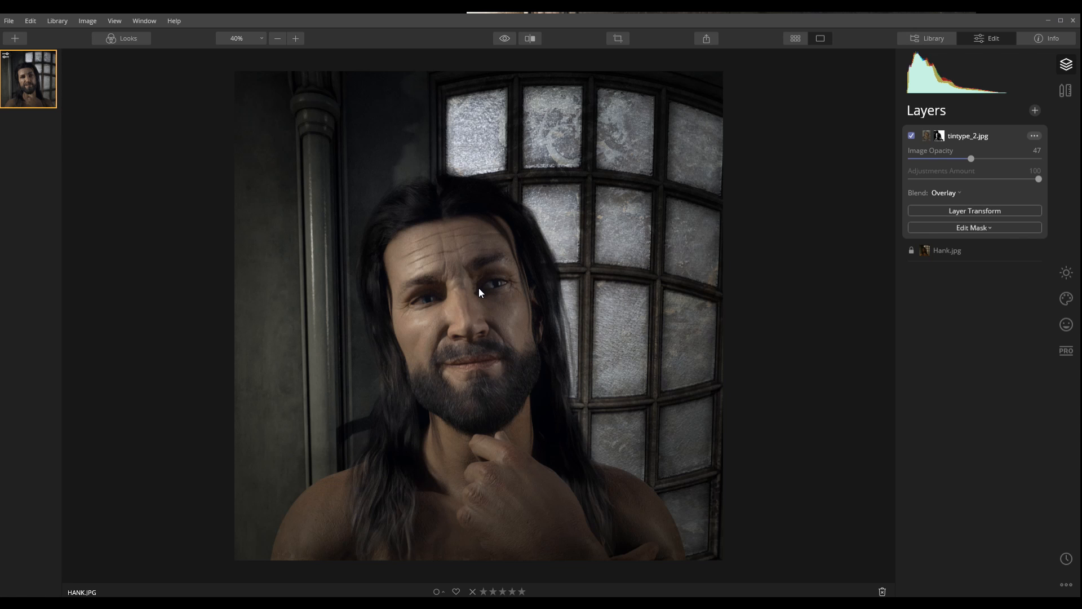
scroll(478, 288, "up", 4)
scroll(421, 263, "up", 4)
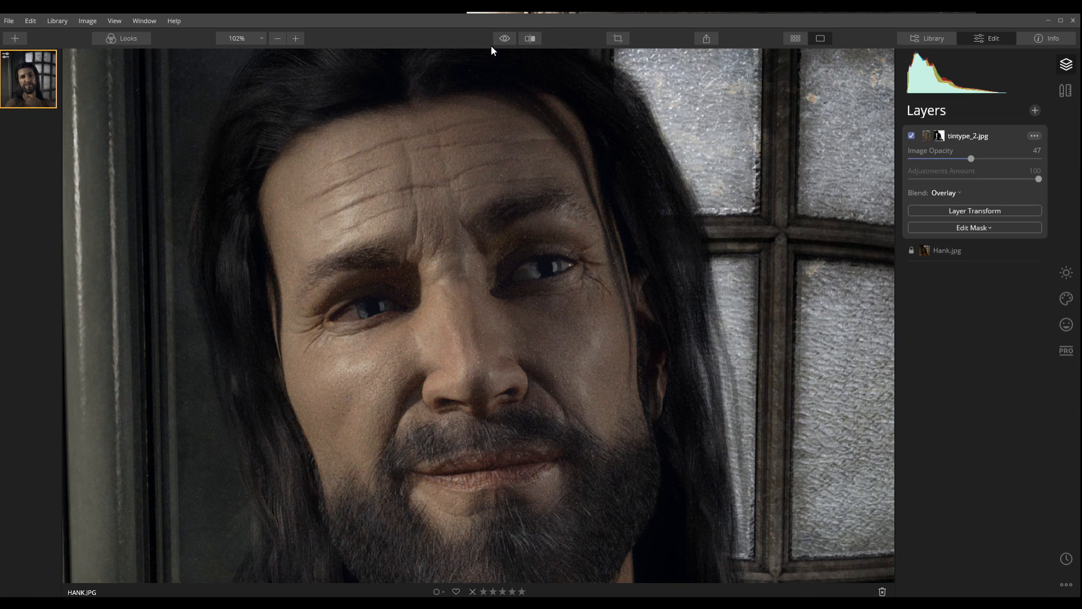
left_click(503, 38)
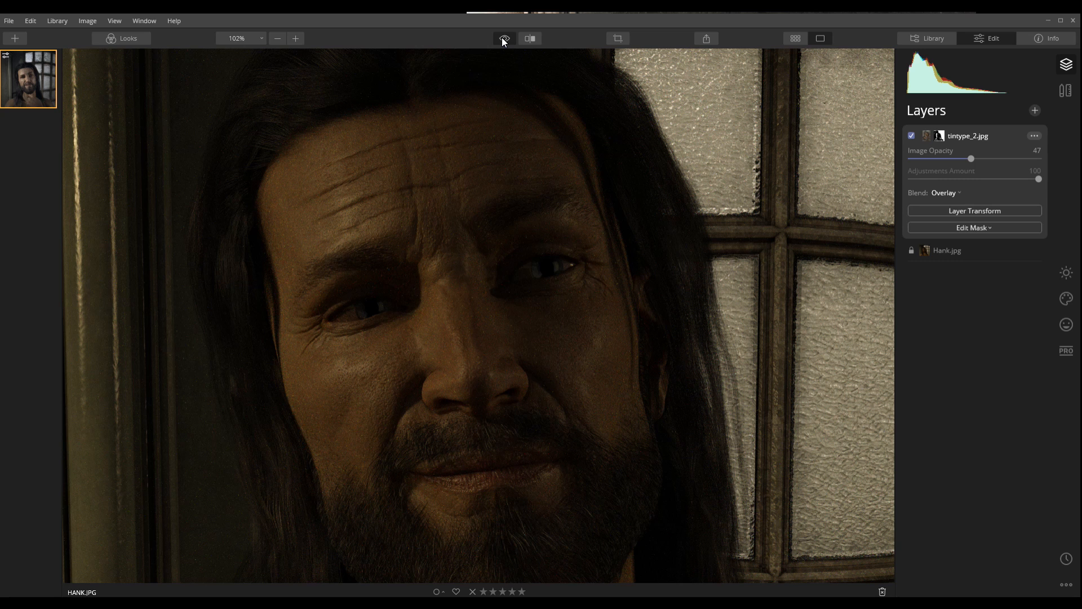
left_click(503, 39)
scroll(435, 306, "down", 8)
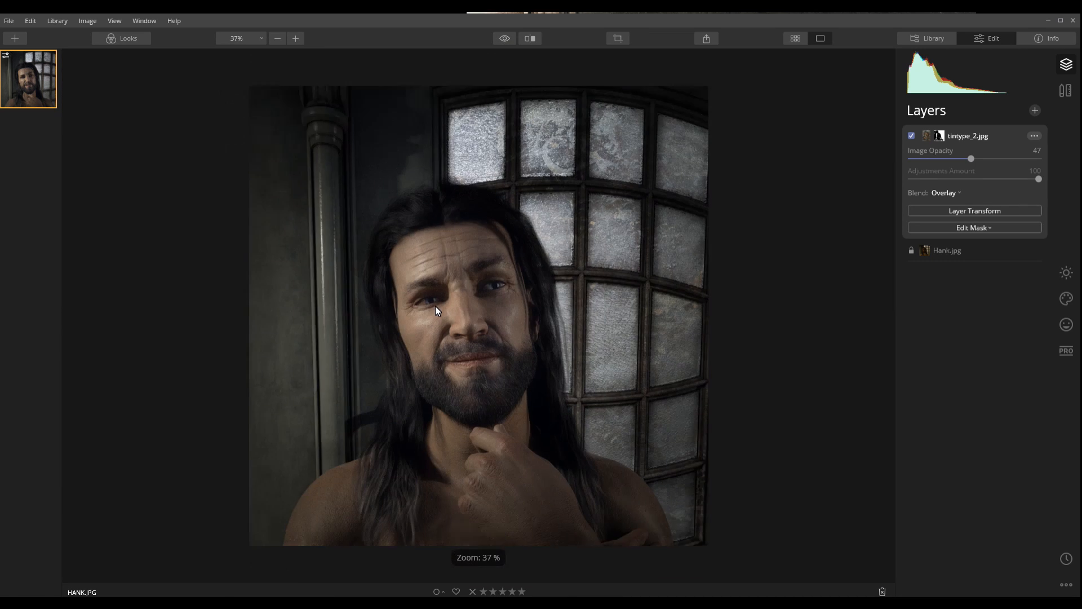